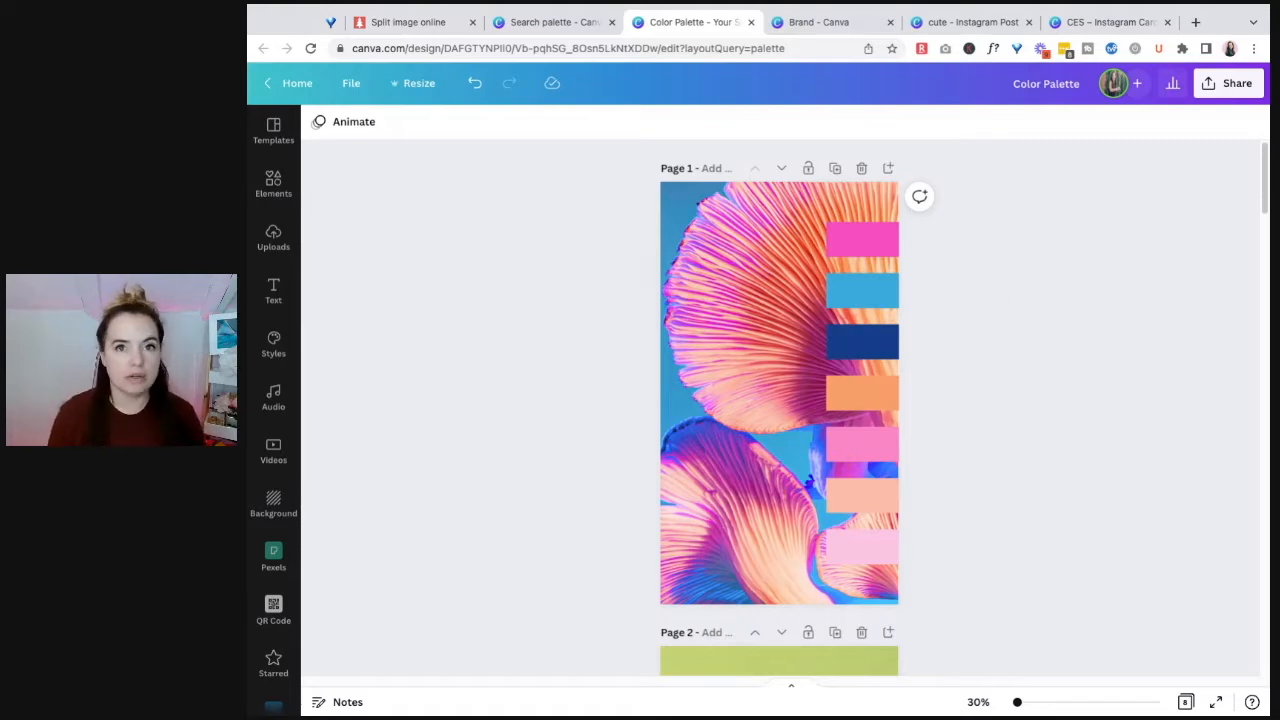
- Add a blank page after page 8 and open the photo library's search
scroll(995, 428, down, 20)
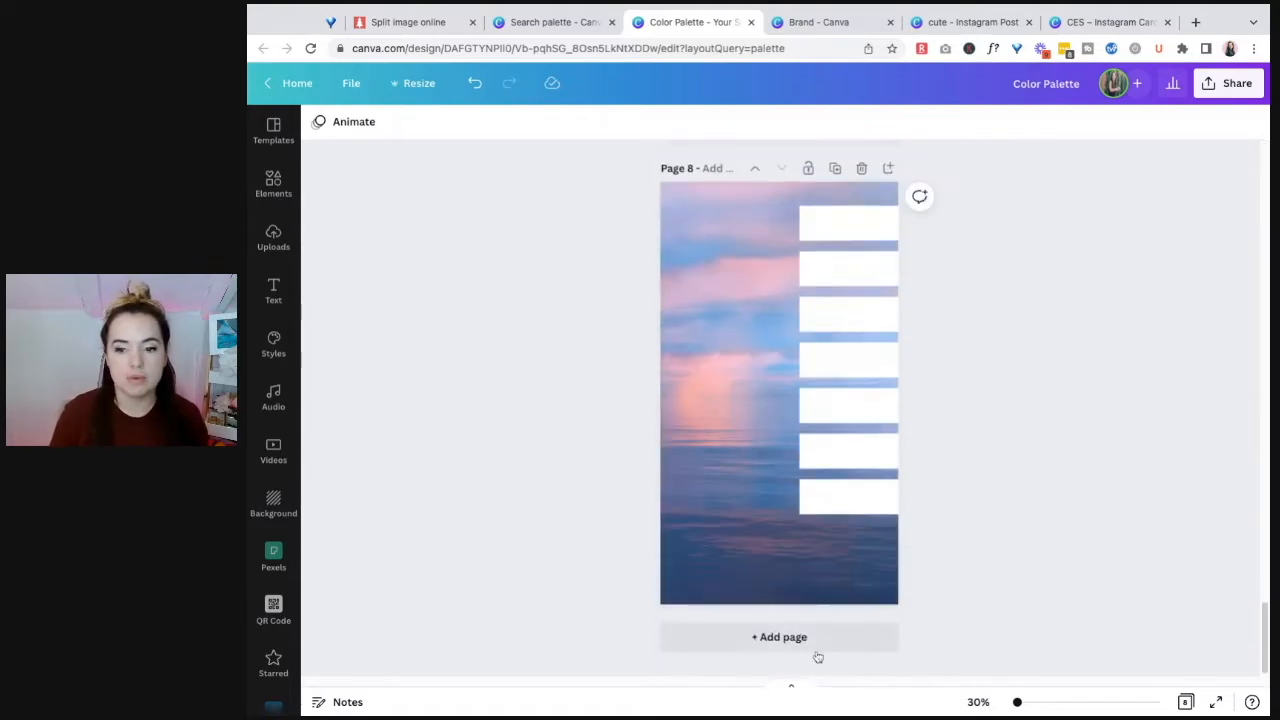
click(836, 637)
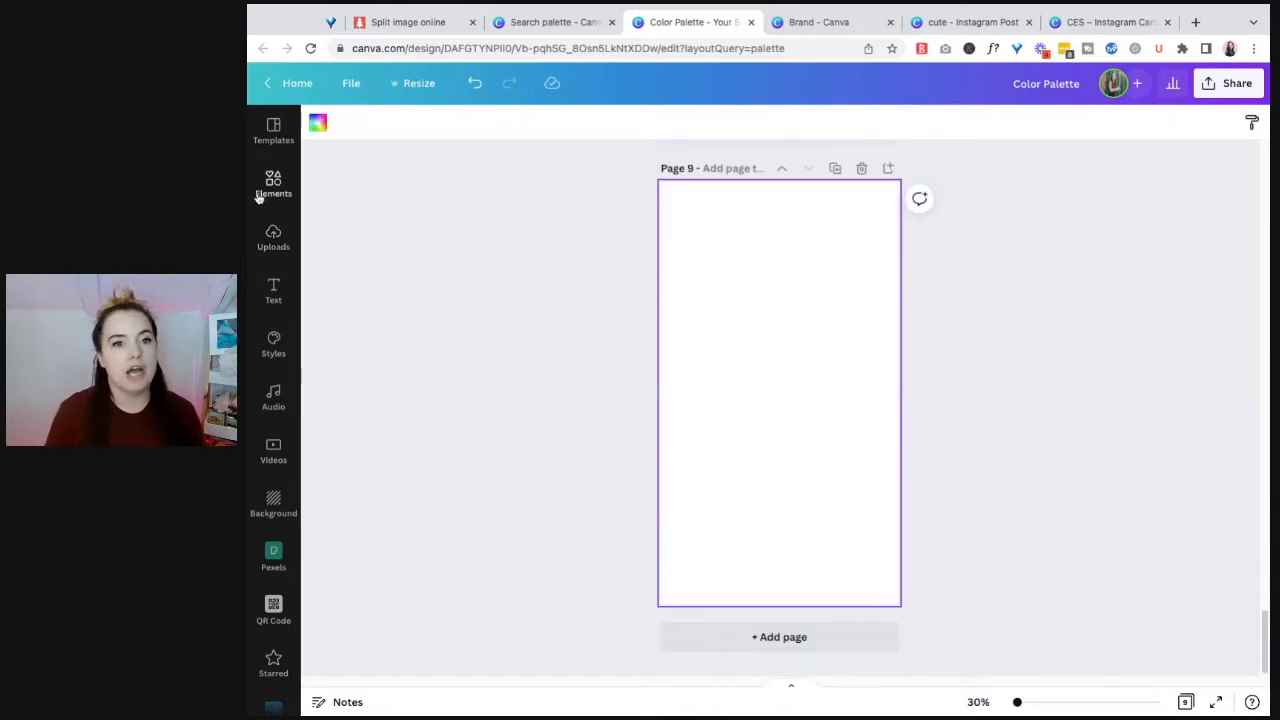
click(290, 193)
click(398, 168)
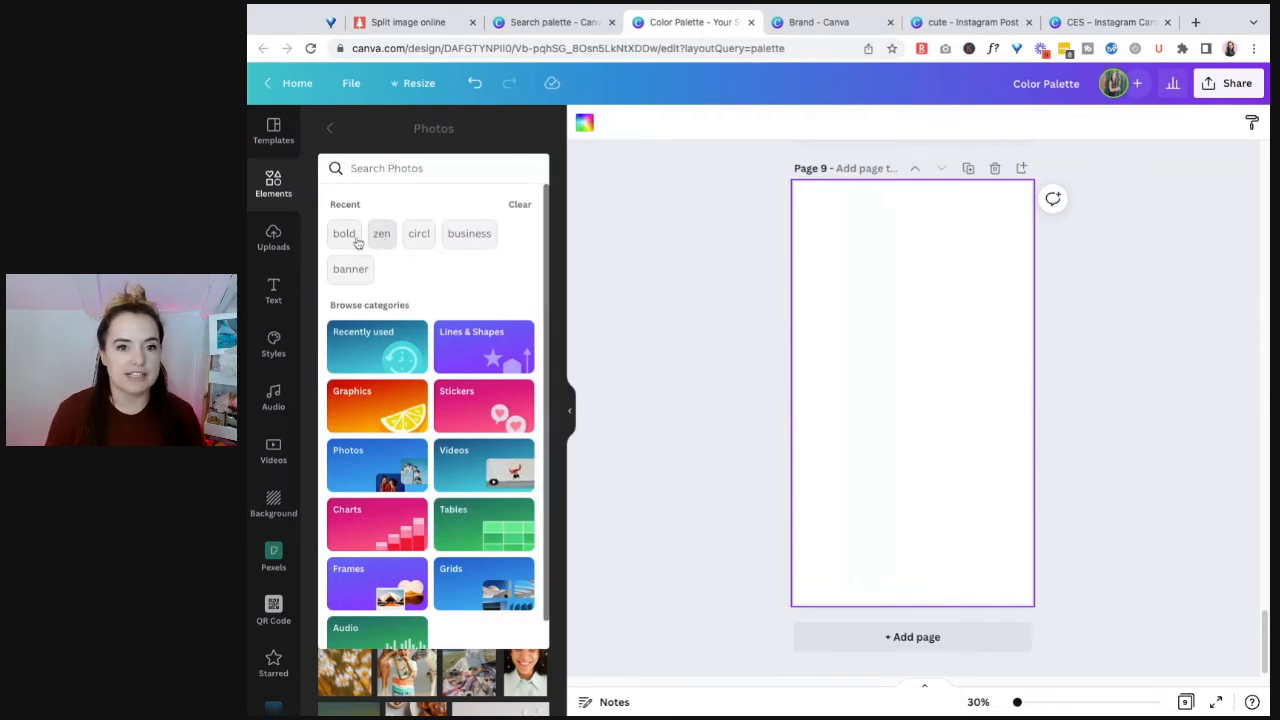
click(435, 145)
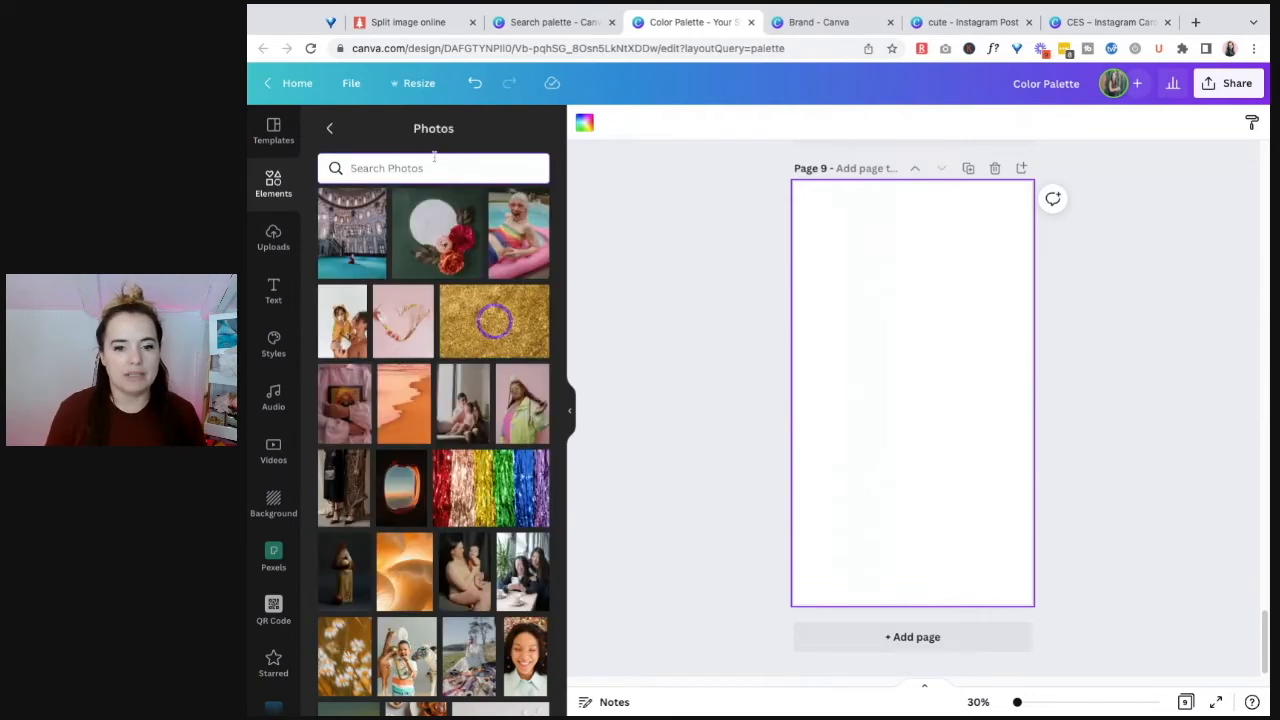
- Look through the trending photos, search the library for "peaceful" and browse the matching images
scroll(443, 465, down, 10)
scroll(443, 465, down, 10)
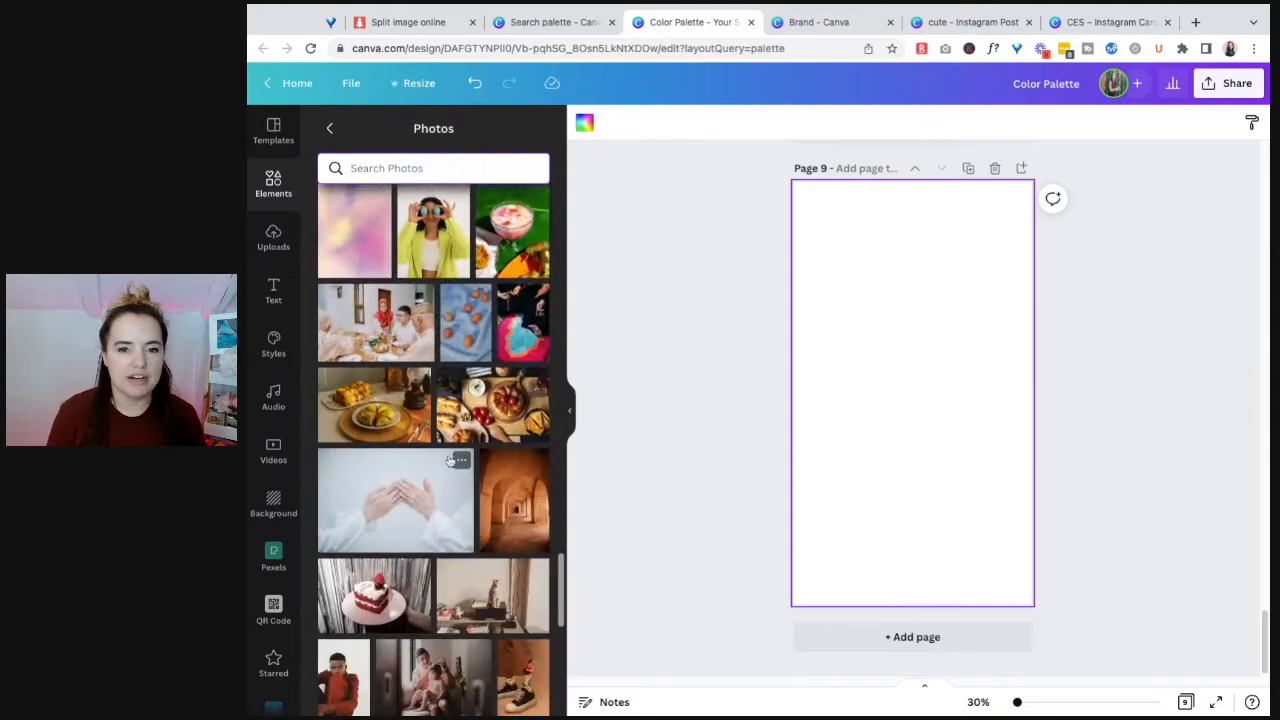
scroll(449, 457, up, 20)
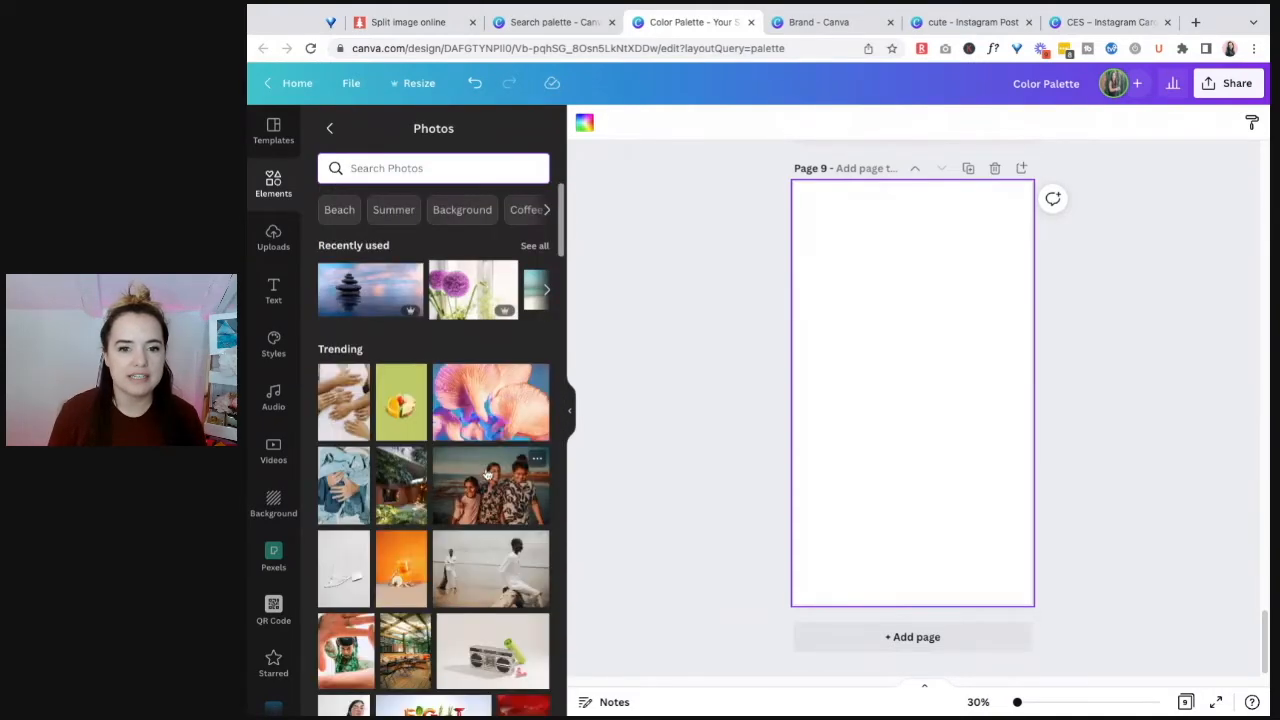
scroll(449, 457, down, 5)
scroll(490, 363, up, 3)
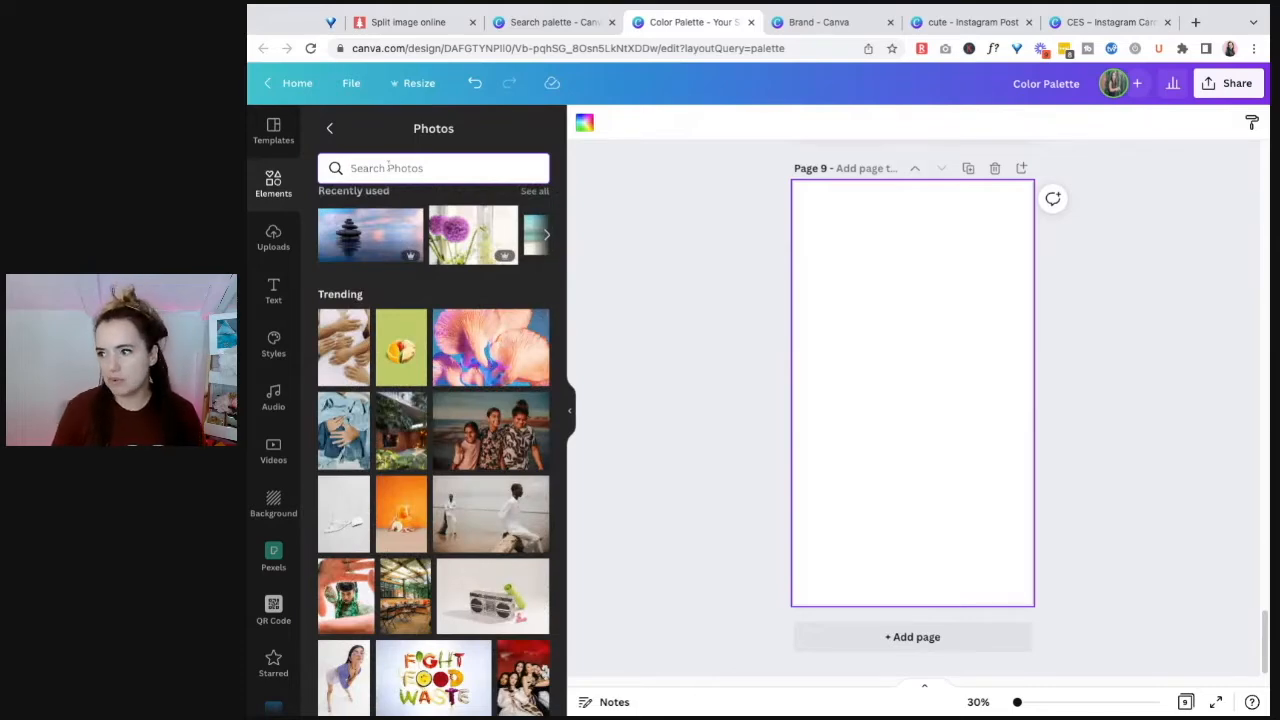
text(peaceful)
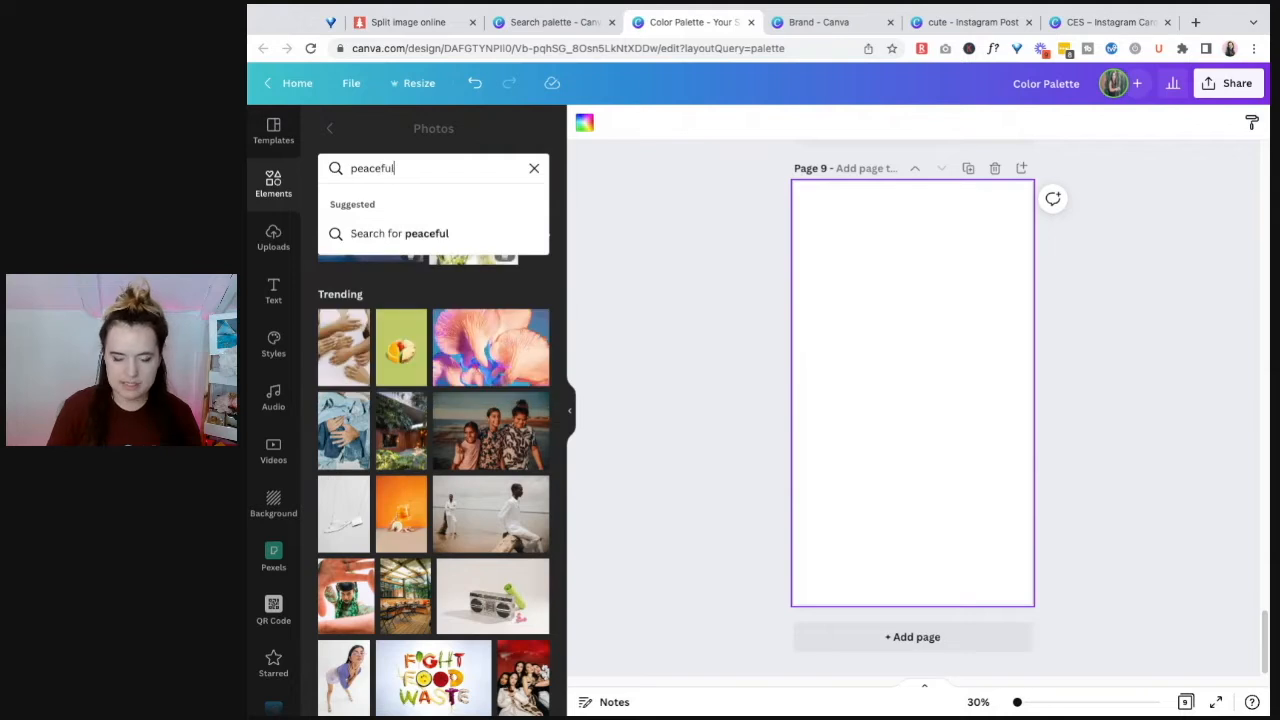
key(Return)
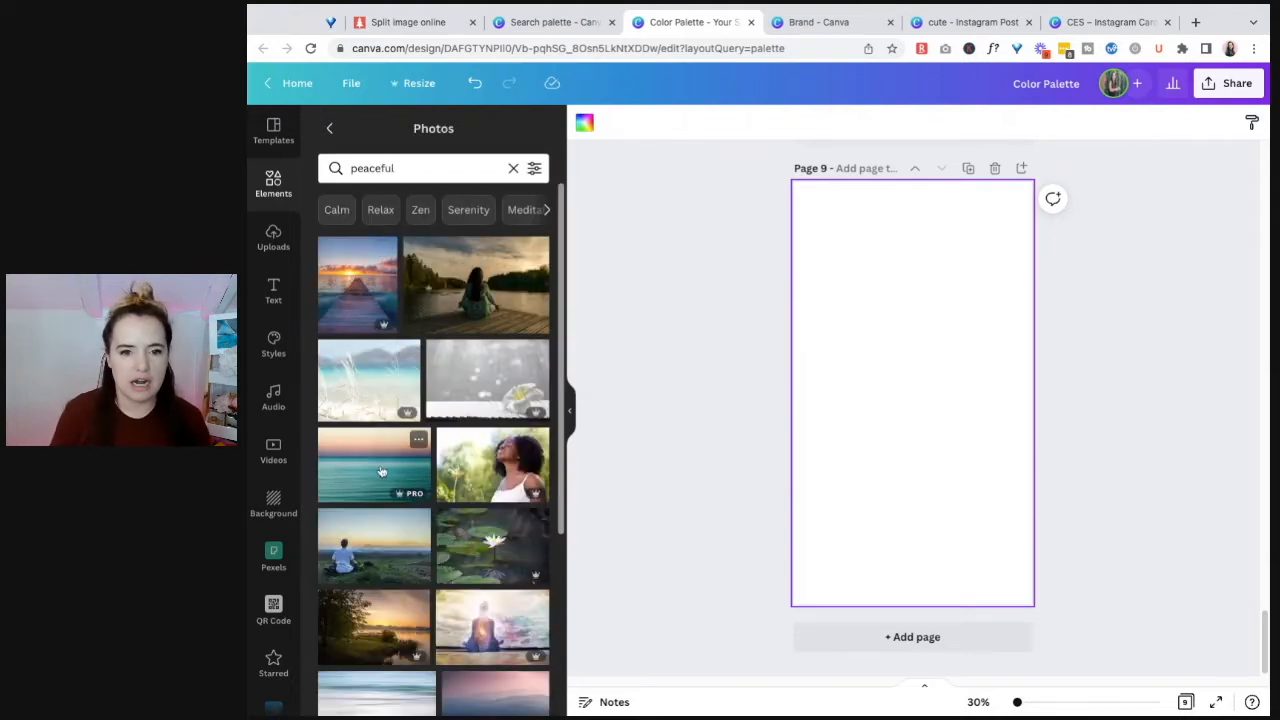
scroll(374, 470, down, 5)
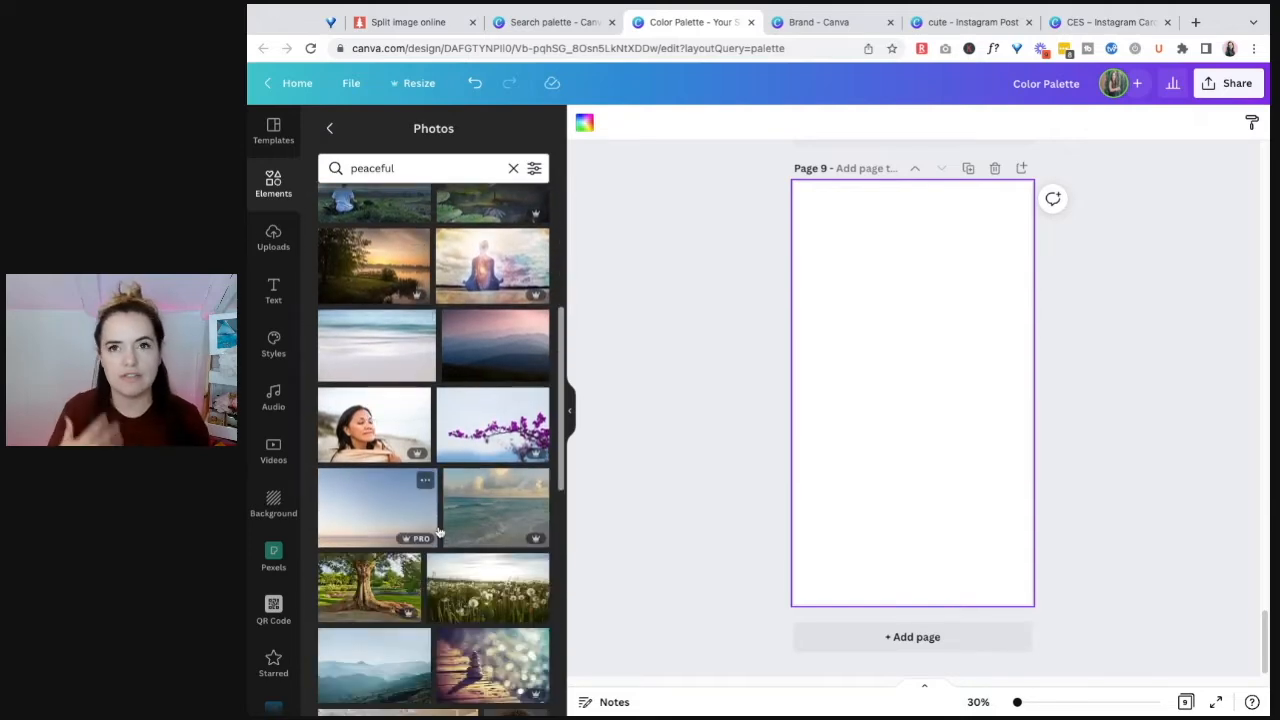
scroll(438, 533, down, 6)
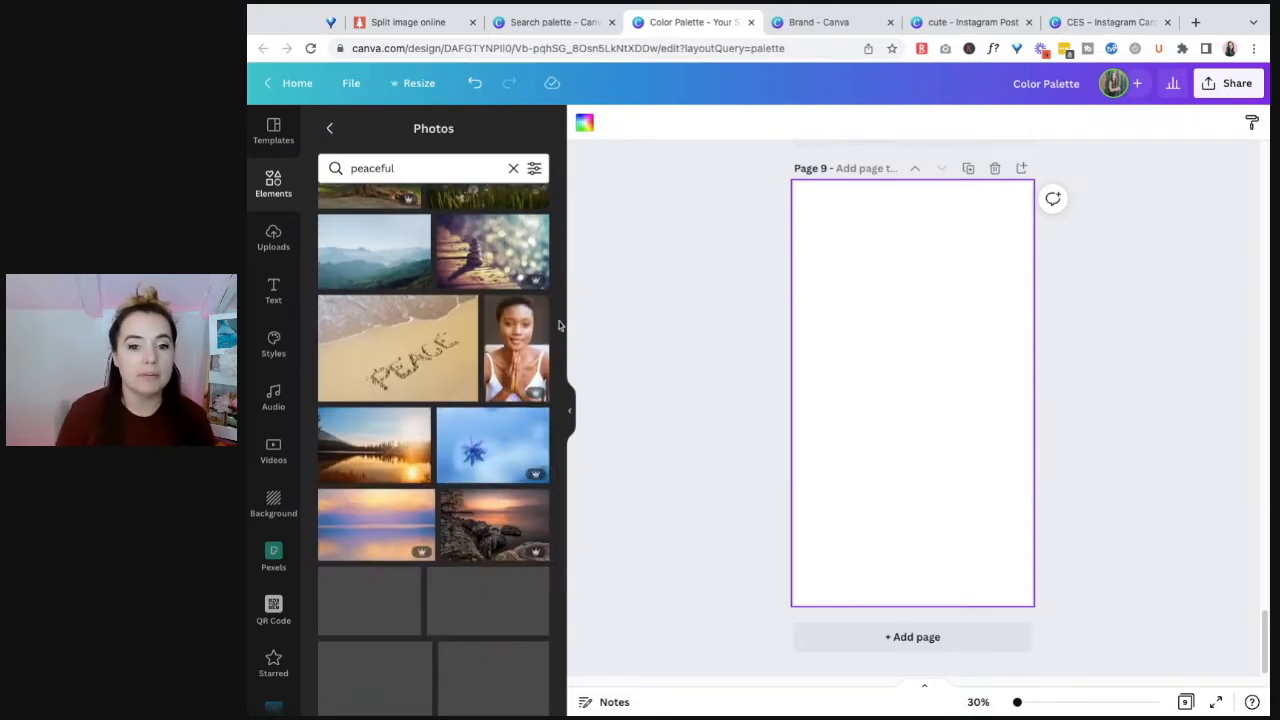
- Search the photos for "bold" and browse the matching images
double_click(414, 168)
text(bold)
key(Return)
scroll(462, 427, down, 3)
scroll(462, 427, down, 4)
scroll(487, 483, down, 5)
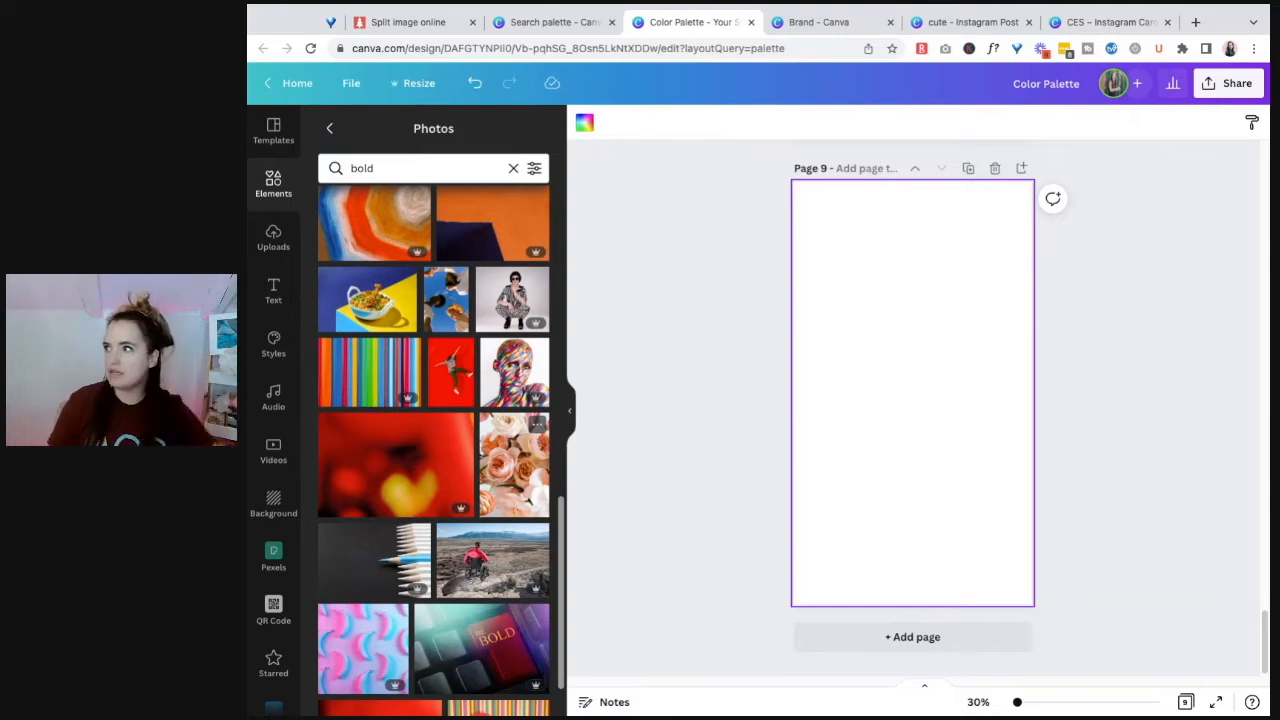
- Search the photos for "neutral" and examine the images for a suitable background for page 9
click(420, 170)
text(neutral)
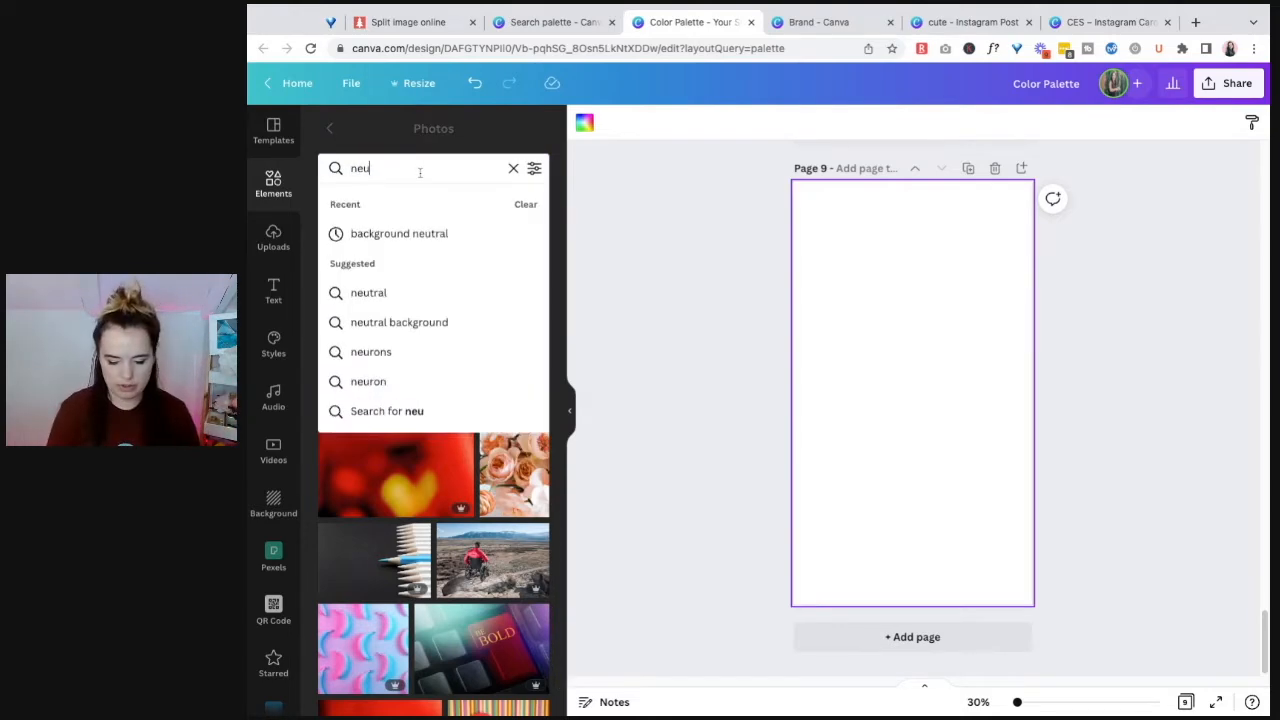
key(Return)
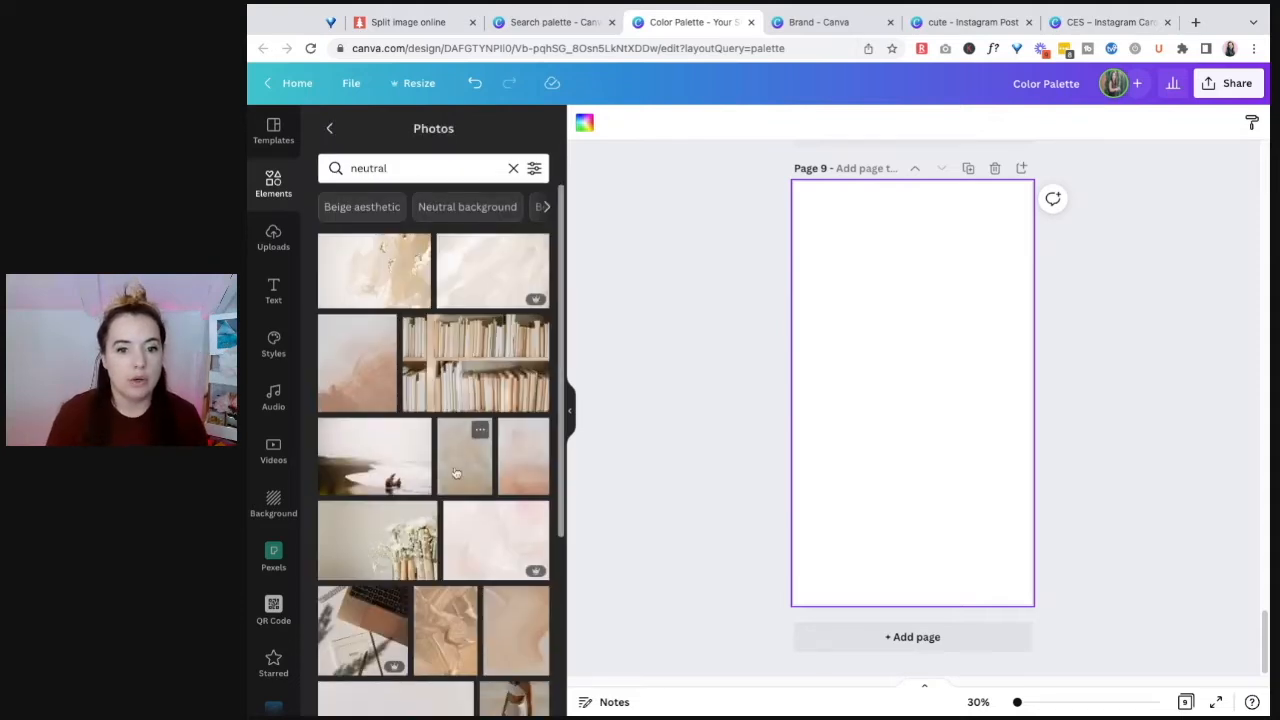
scroll(455, 540, down, 2)
scroll(505, 375, down, 1)
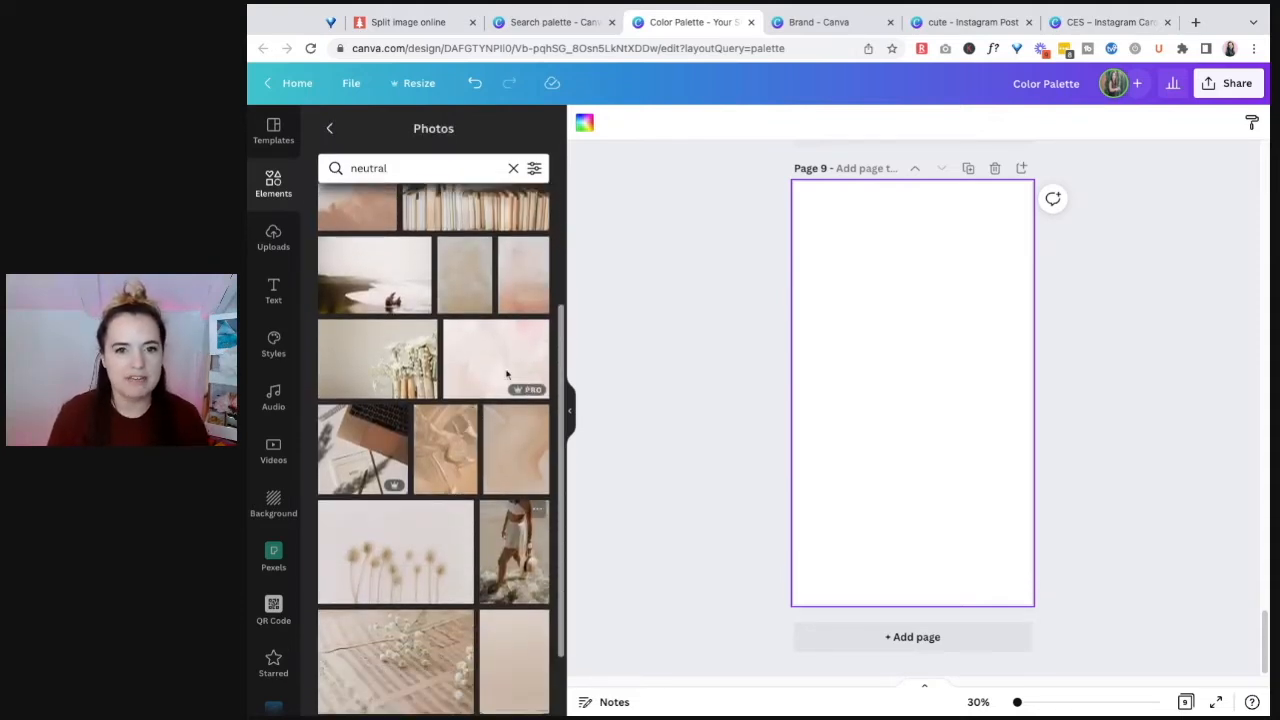
scroll(500, 320, up, 1)
scroll(498, 316, up, 1)
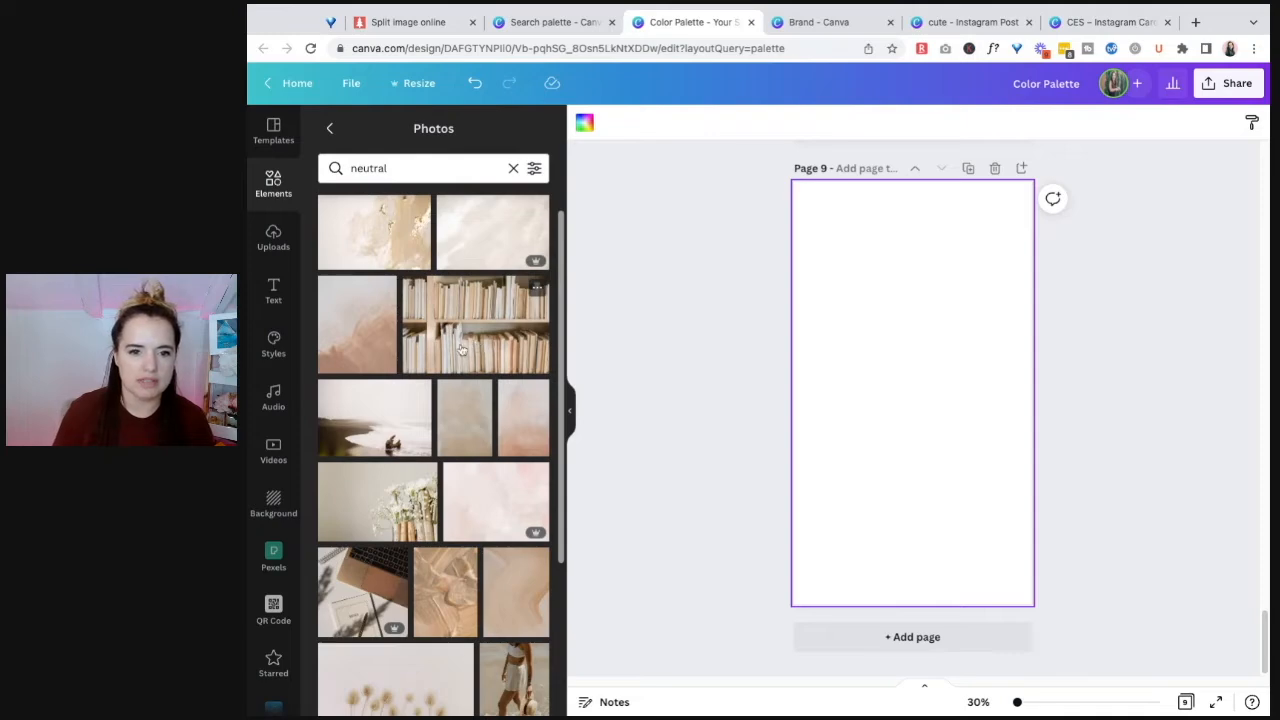
scroll(425, 520, down, 3)
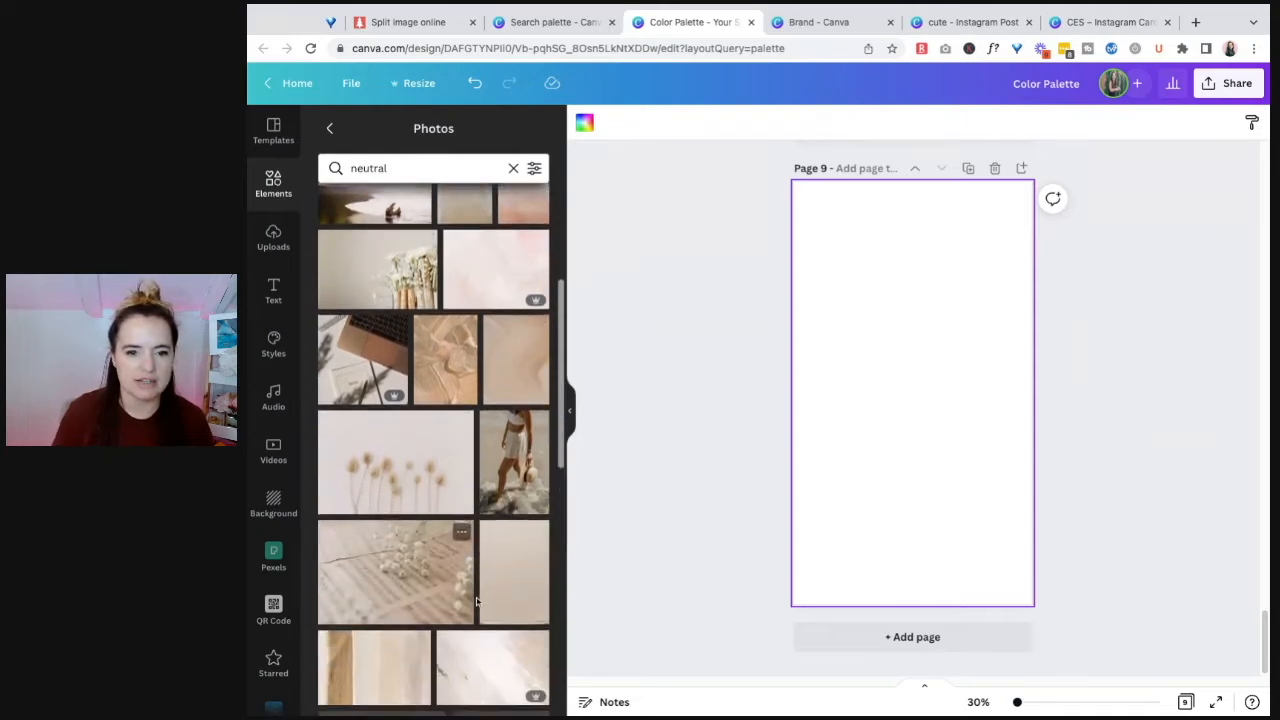
scroll(474, 597, down, 3)
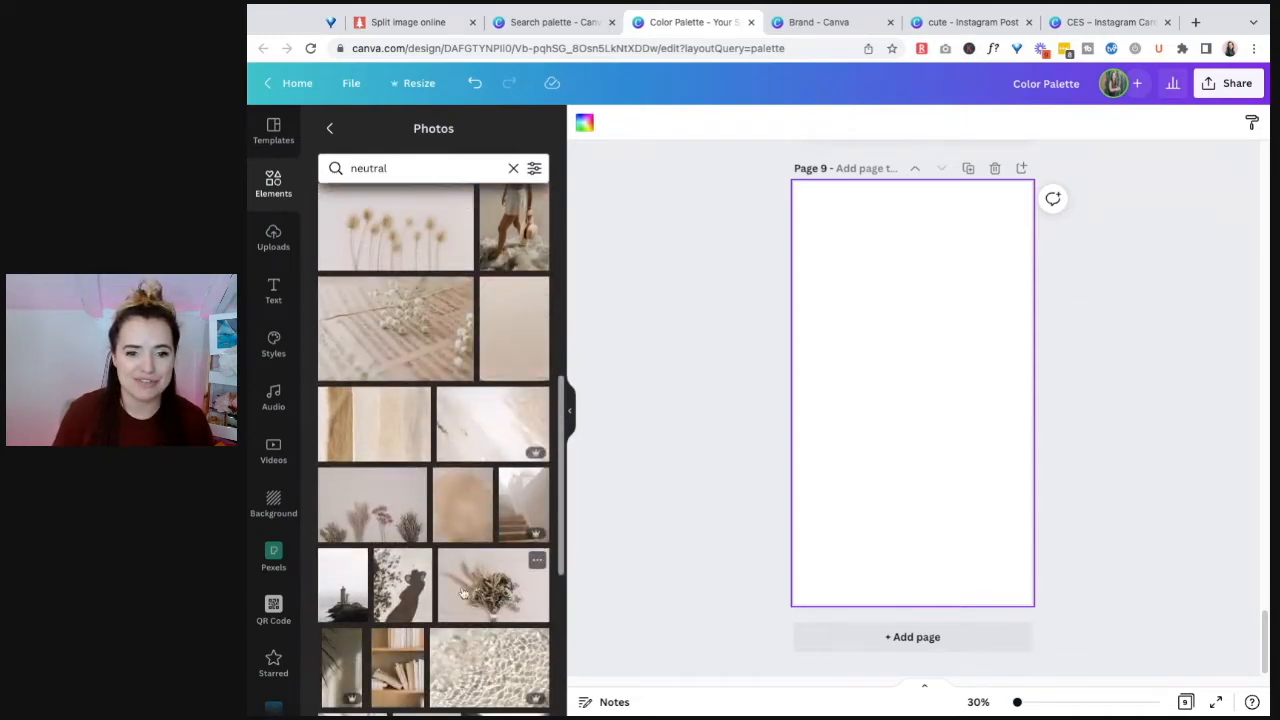
scroll(470, 595, down, 2)
scroll(463, 590, up, 5)
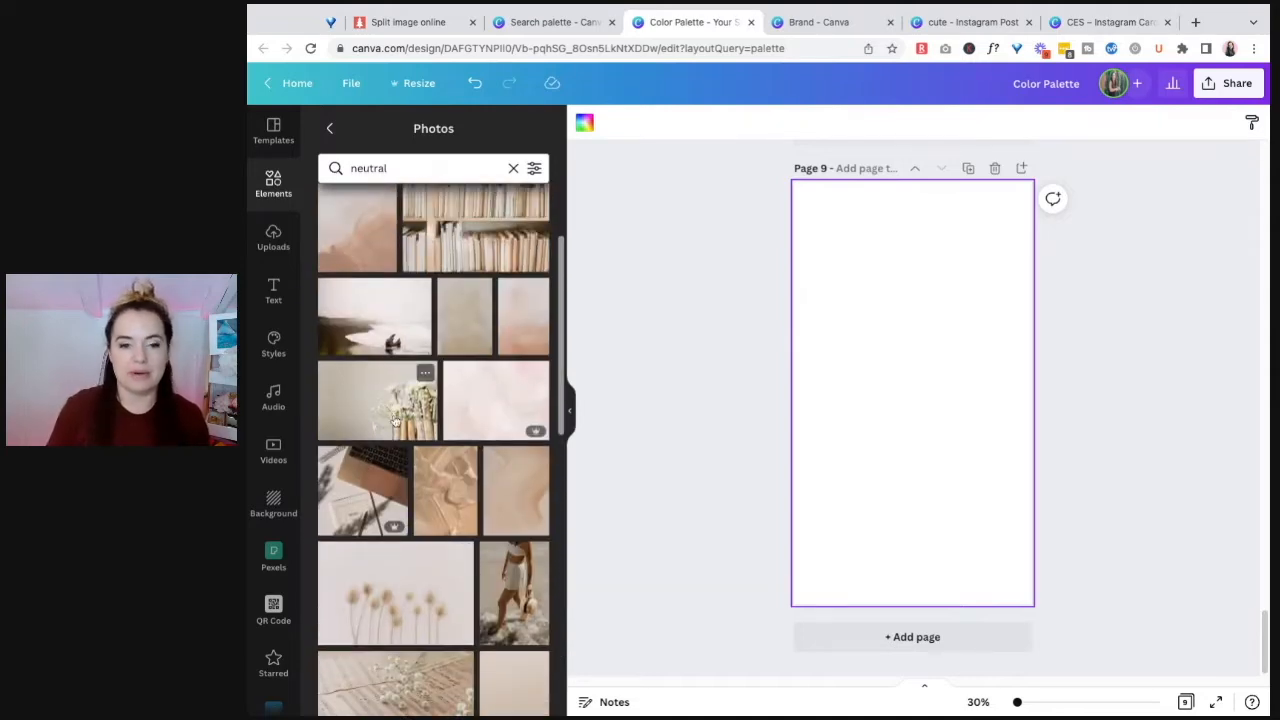
- Fill page 9 with the photo of white flowers in paper rolls and shift its crop so the flowers span the page
click(393, 418)
drag(395, 420, 818, 369)
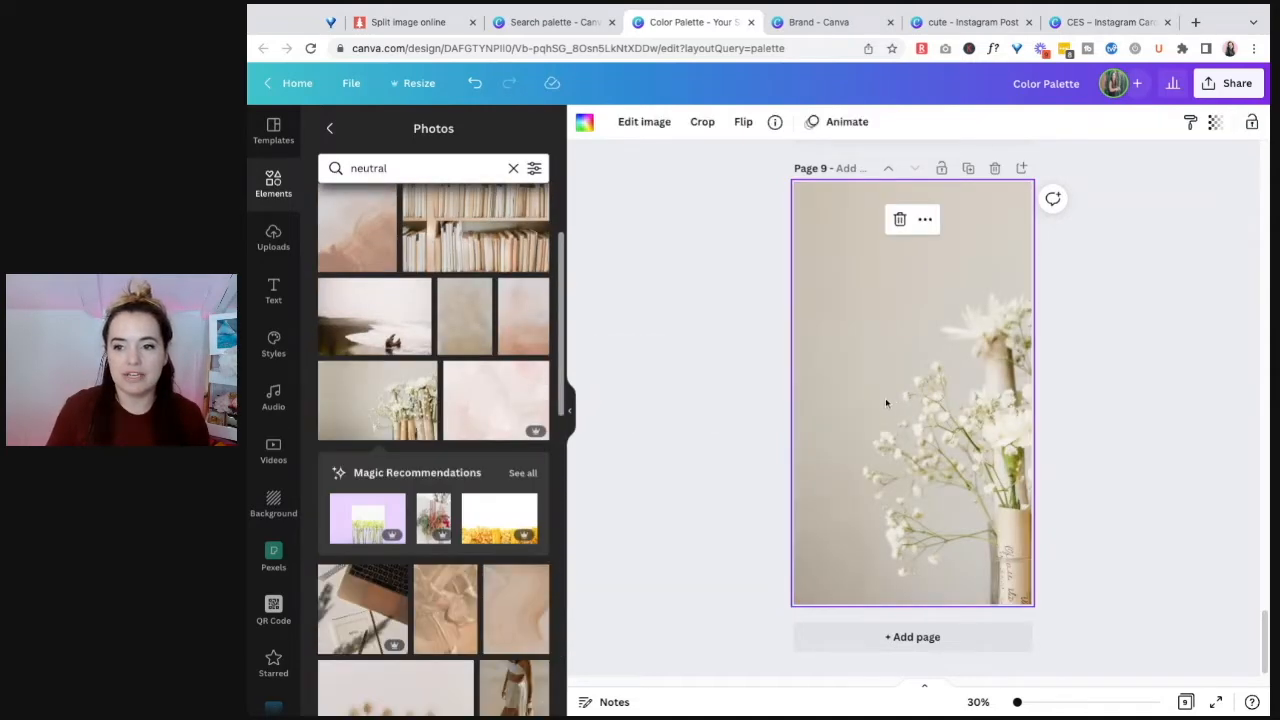
double_click(914, 415)
drag(1092, 418, 973, 418)
click(1141, 384)
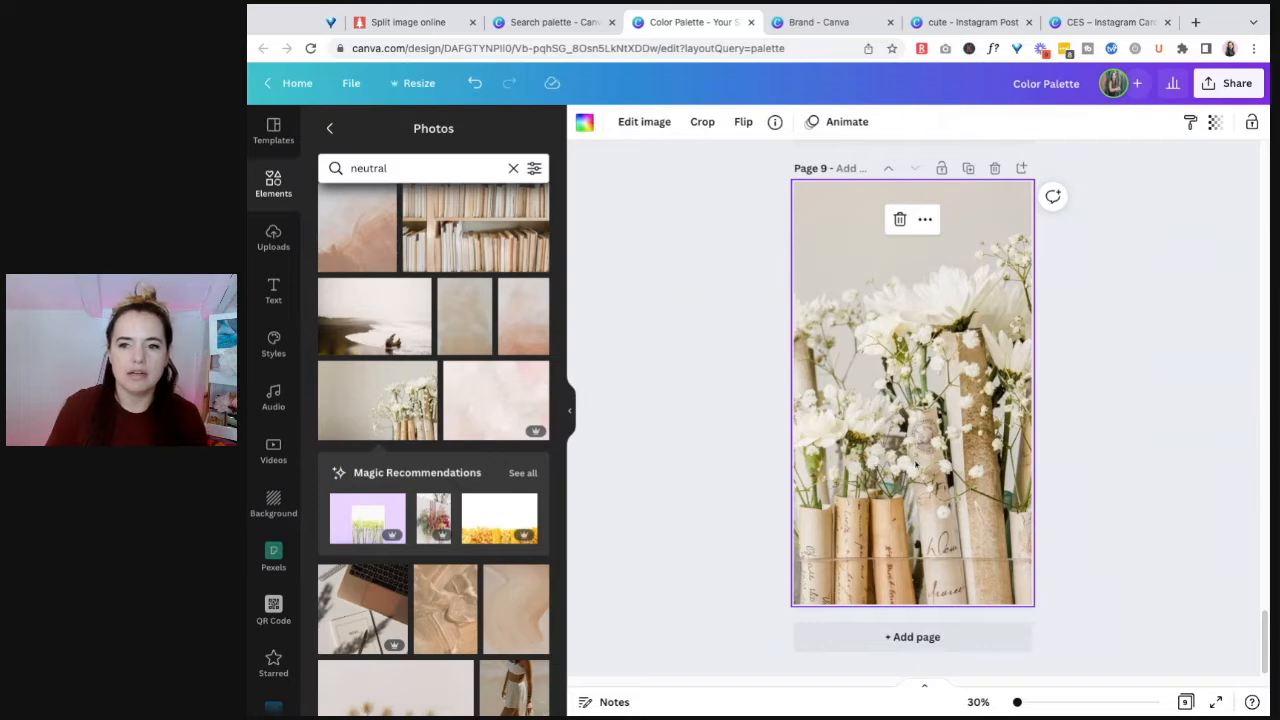
- Copy the seven white bars from page 8 and paste them over the flower photo on page 9
scroll(1118, 396, up, 5)
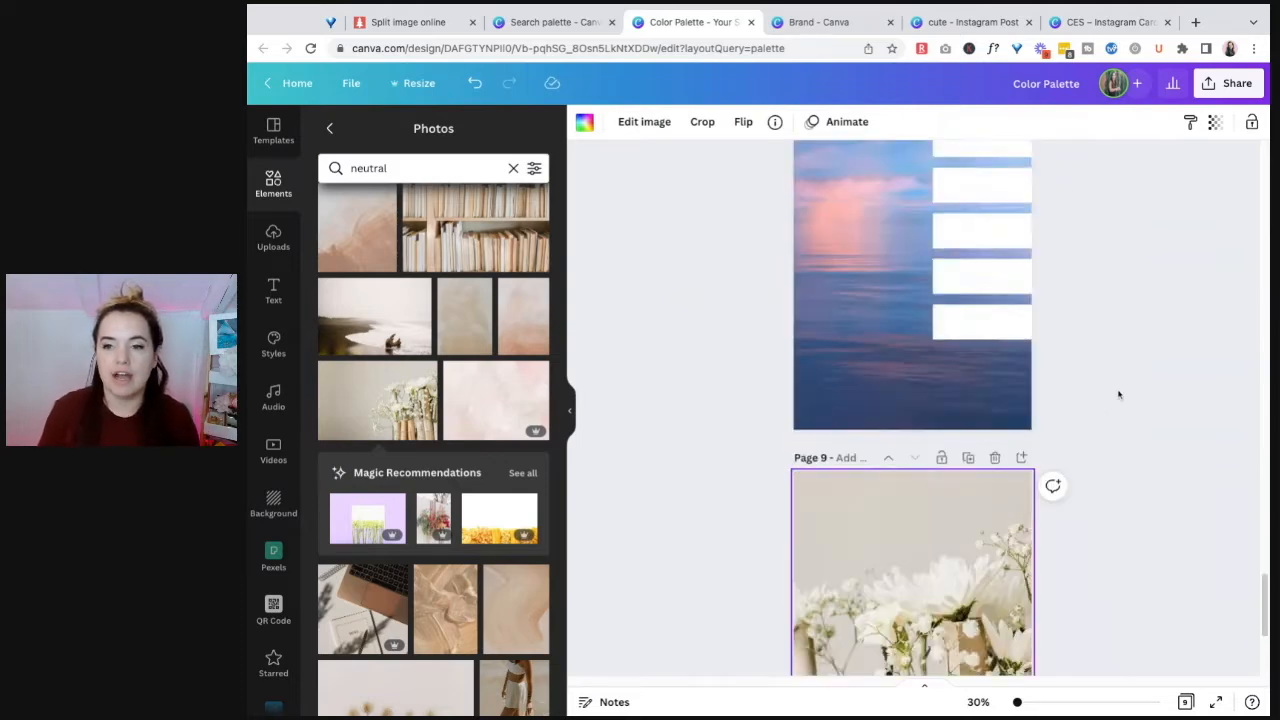
click(1042, 218)
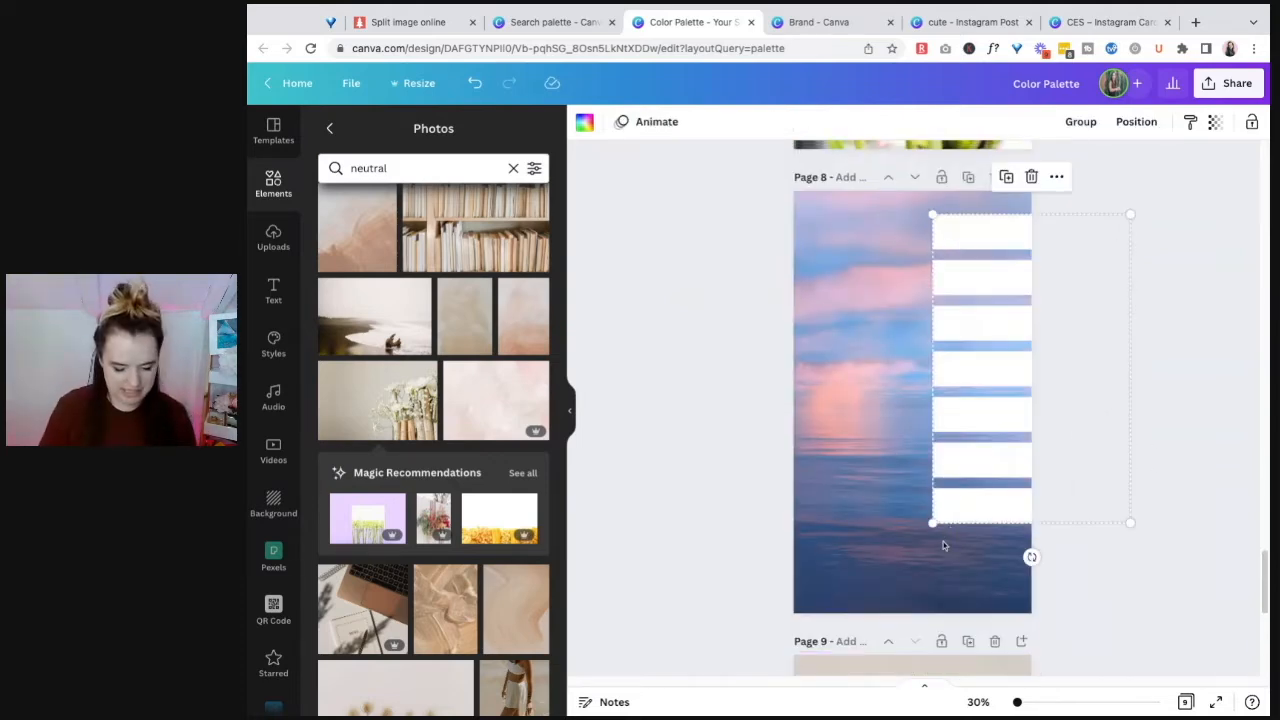
scroll(943, 541, down, 5)
click(990, 515)
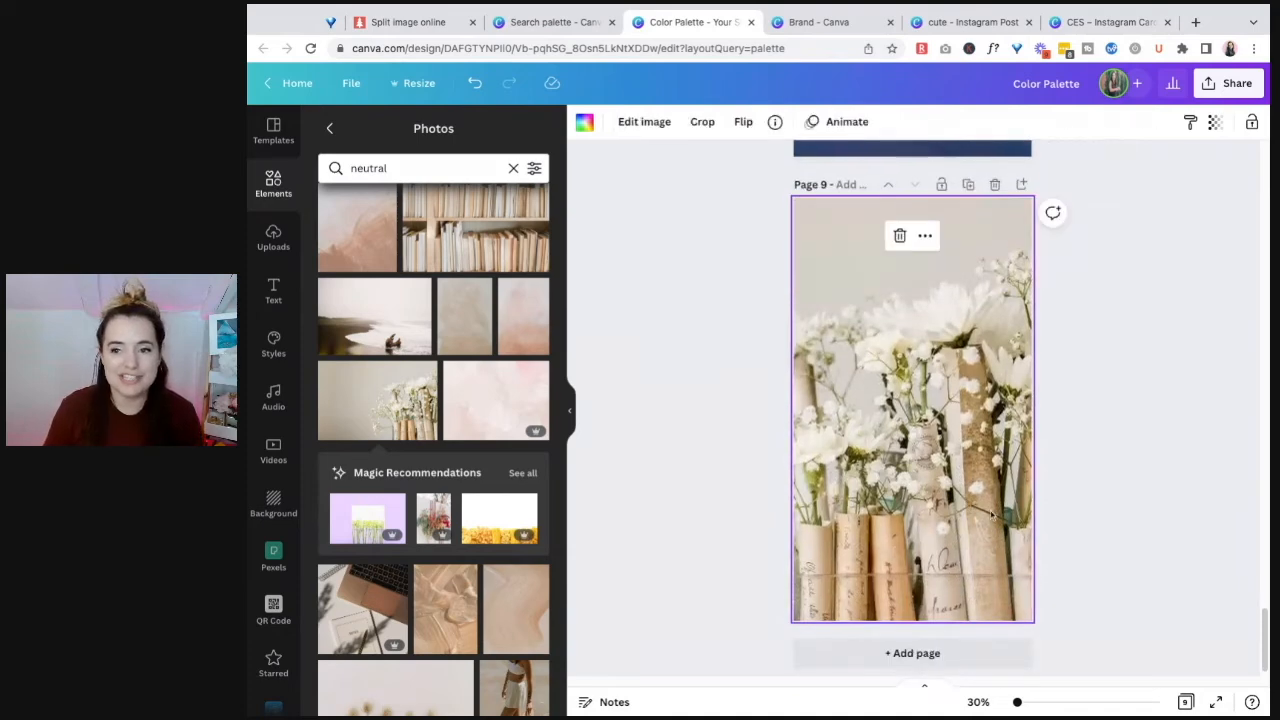
key(ctrl+v)
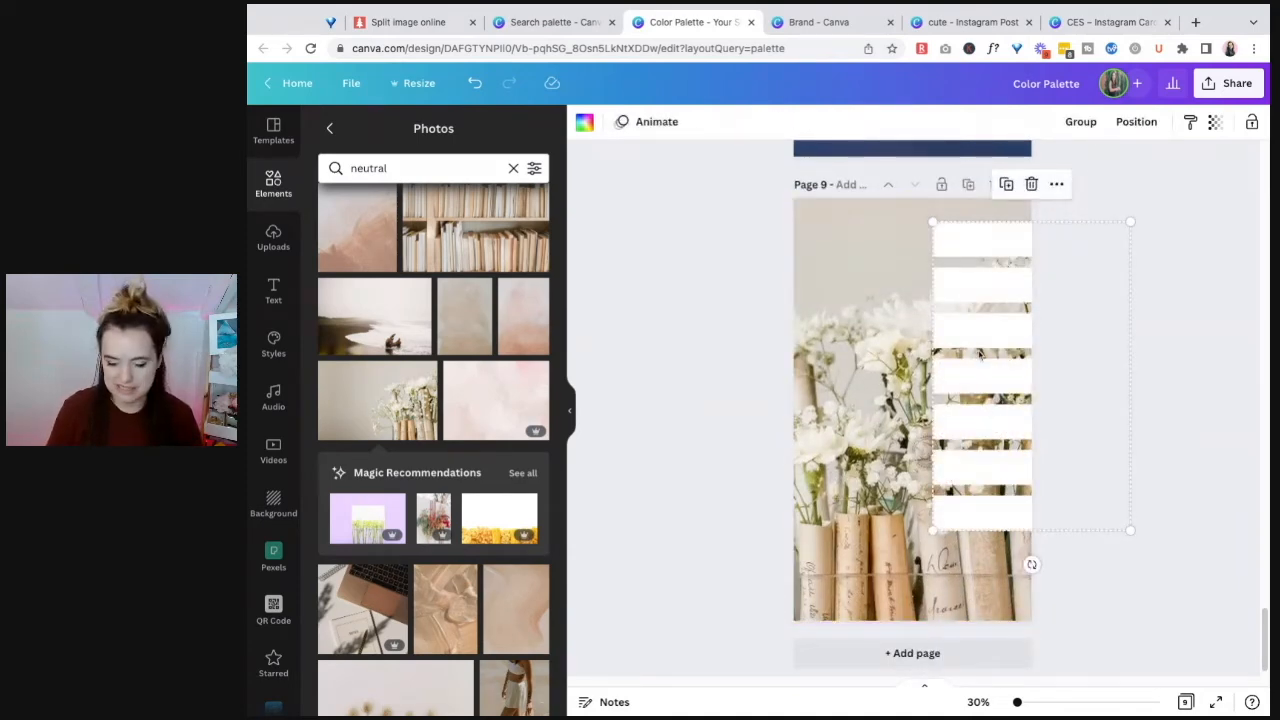
key(Delete)
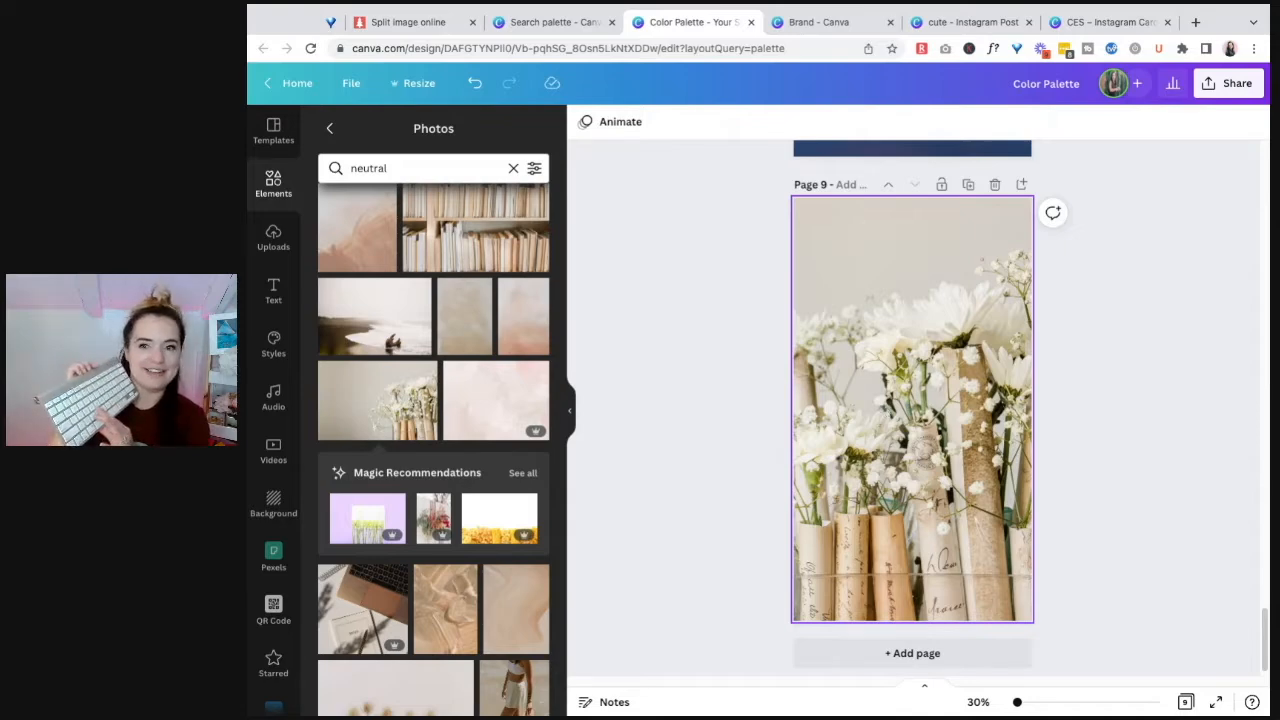
key(ctrl+v)
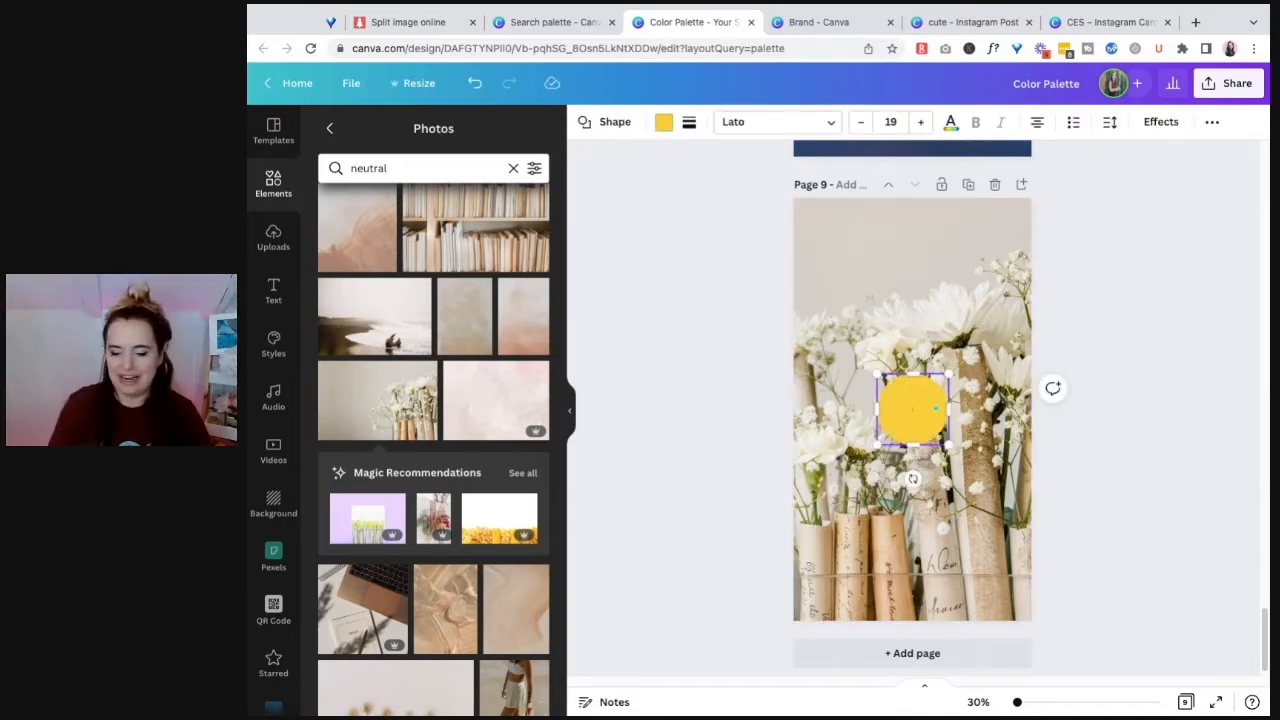
click(1131, 480)
click(912, 410)
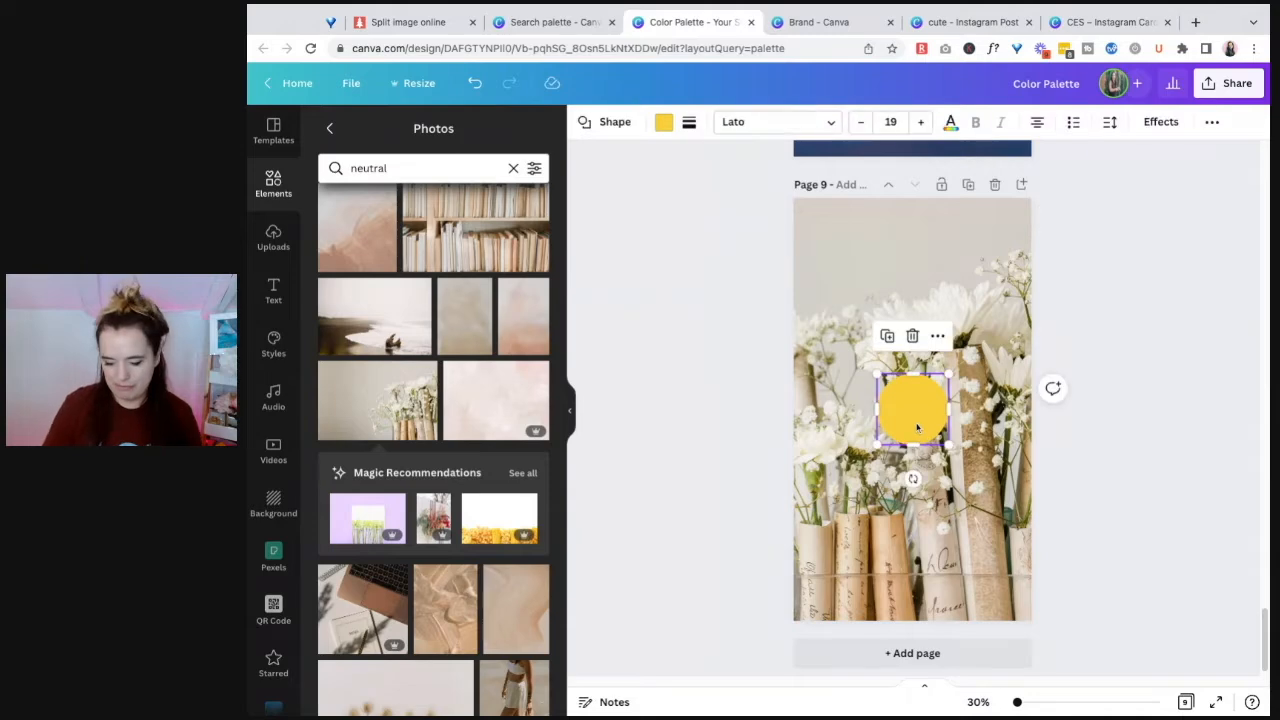
key(Delete)
key(ctrl+v)
- Move the seven white bars outward so that only their ends overlap the right edge of page 9, and deselect them
drag(1003, 250, 1007, 292)
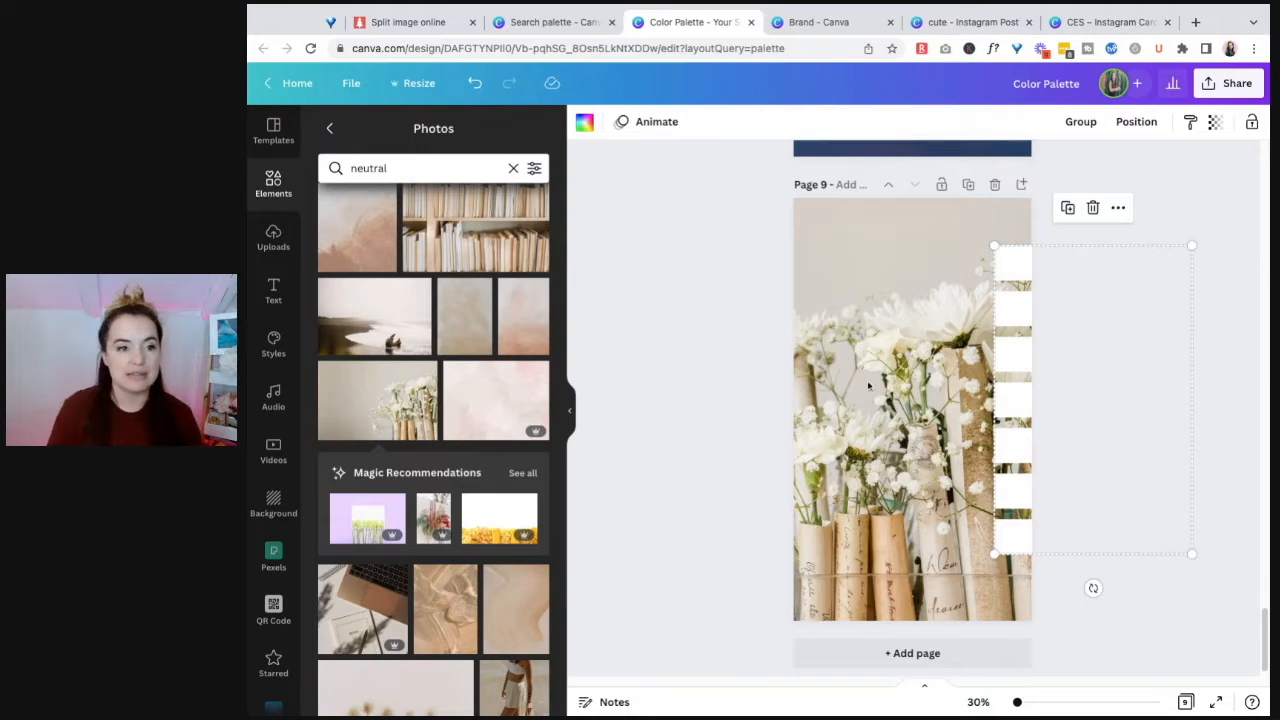
click(868, 261)
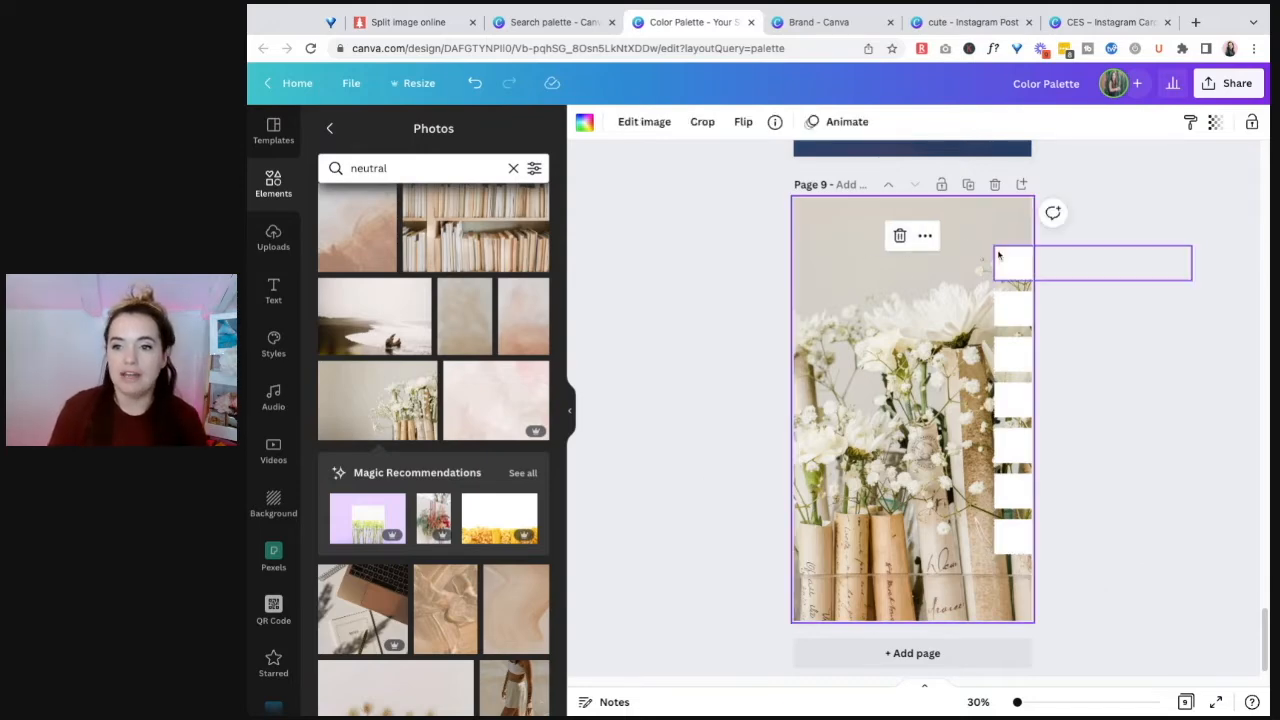
- Recolour the uppermost bar on page 9 with the tan #E0C4A0 sampled from a paper roll in the photo
click(1008, 262)
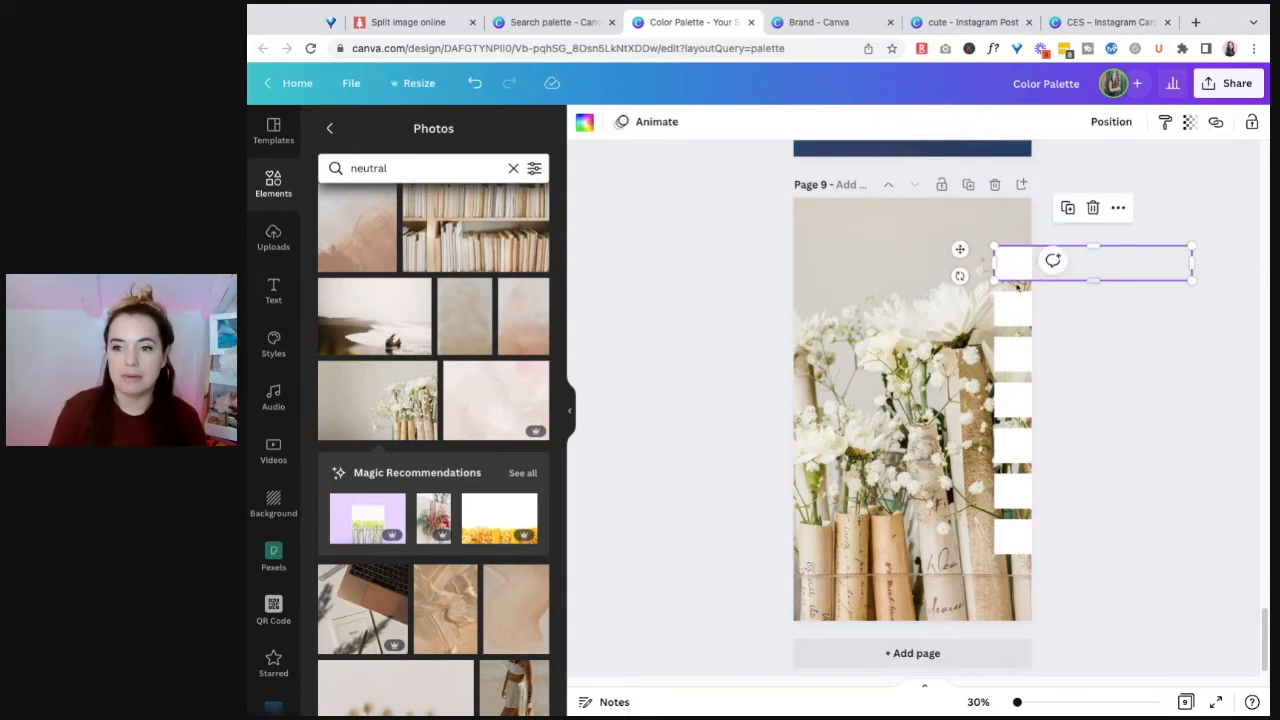
click(584, 123)
click(333, 199)
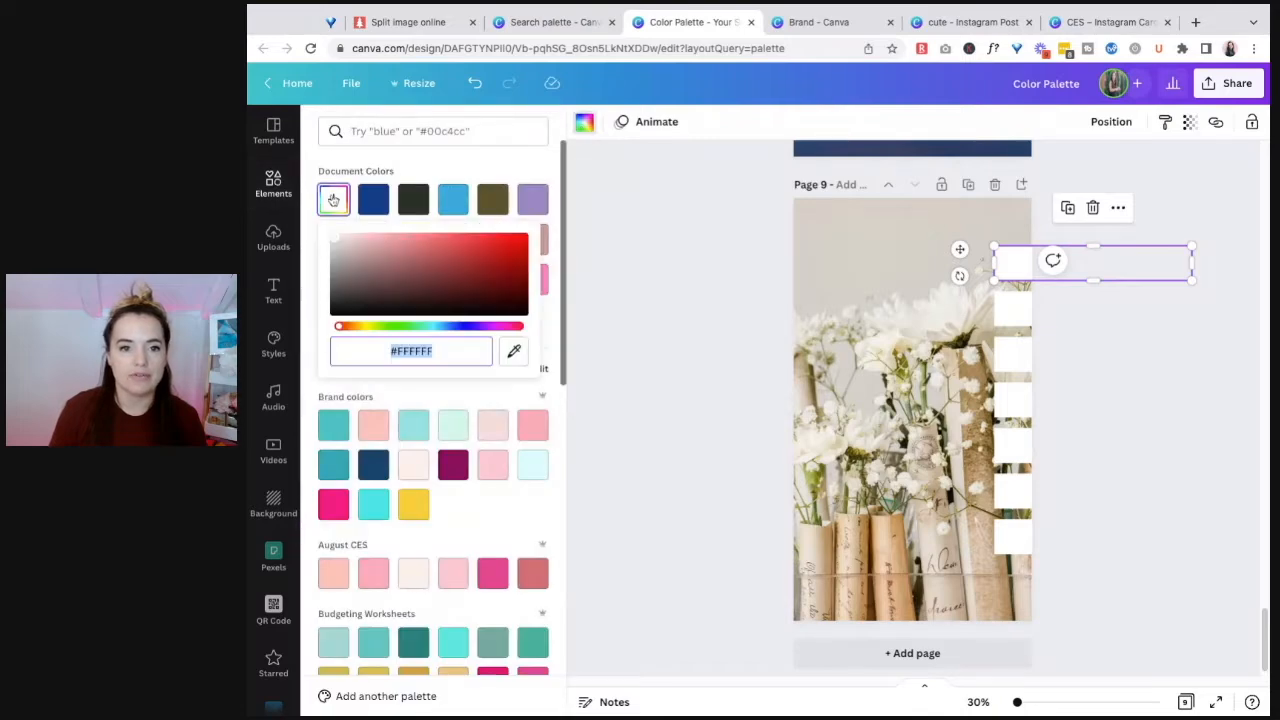
click(514, 352)
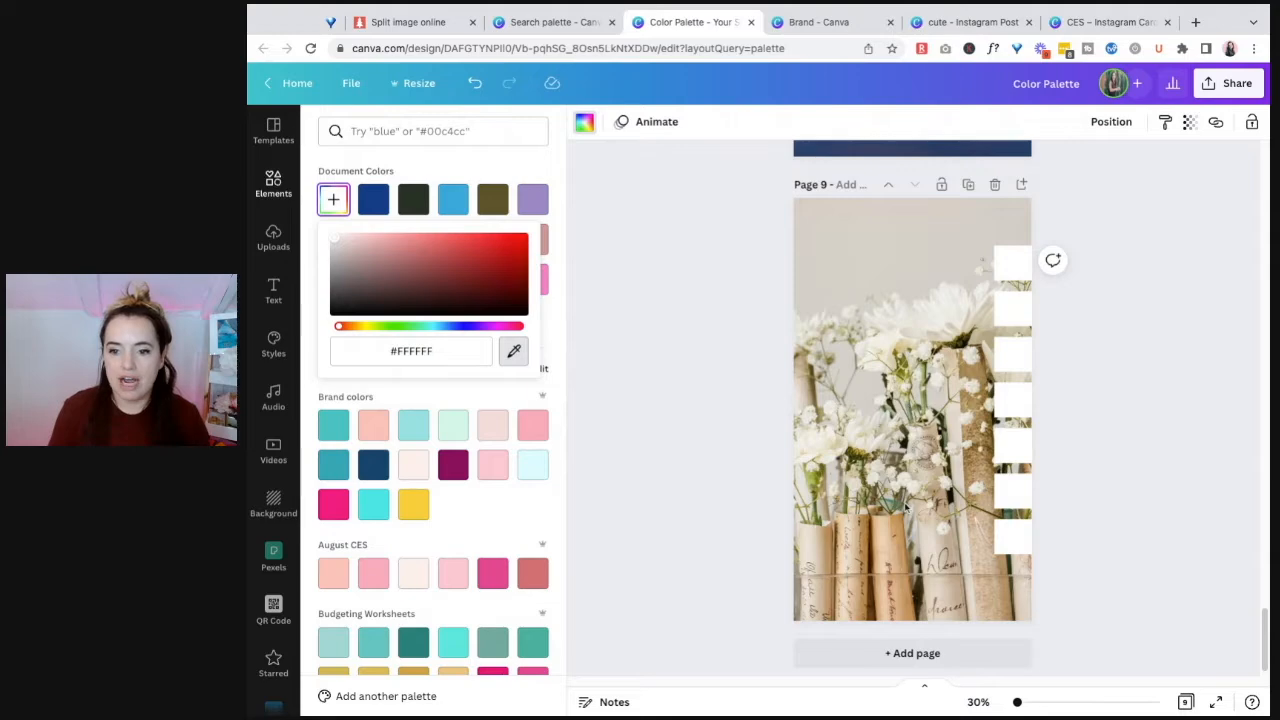
click(904, 512)
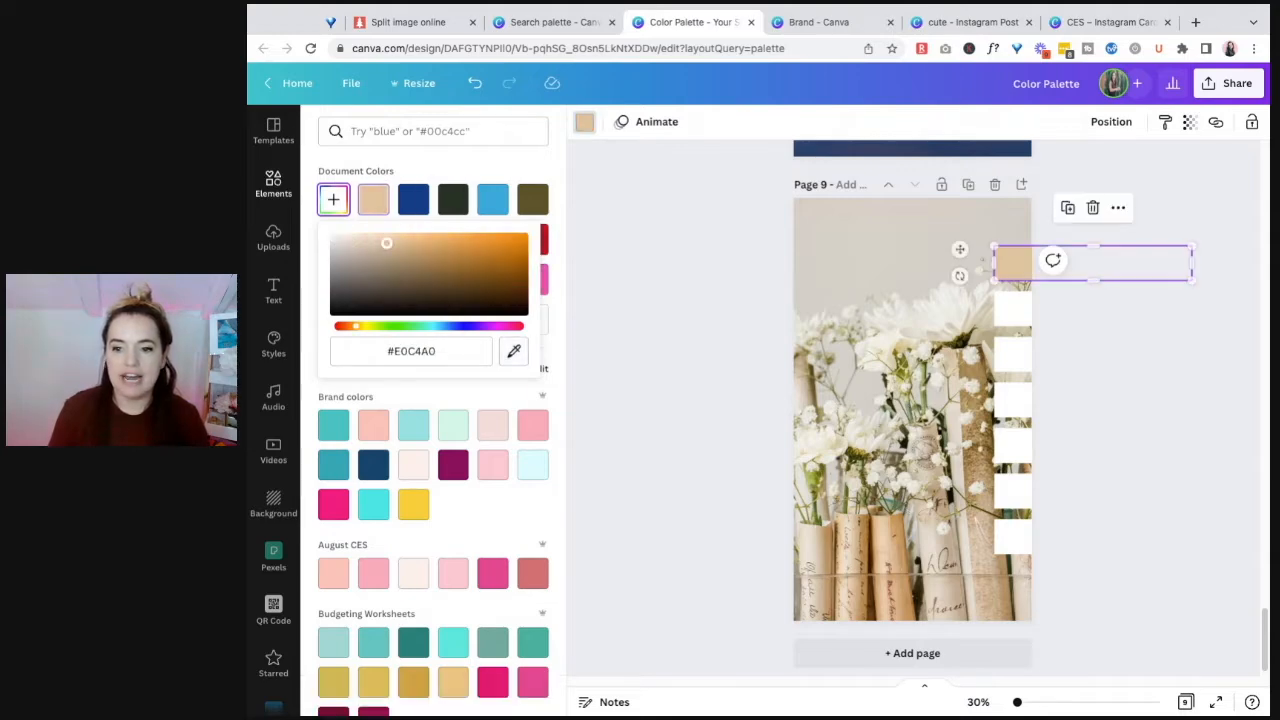
- Recolour the second bar from the top on page 9 with a dark brown sampled from the flower photo
click(1013, 314)
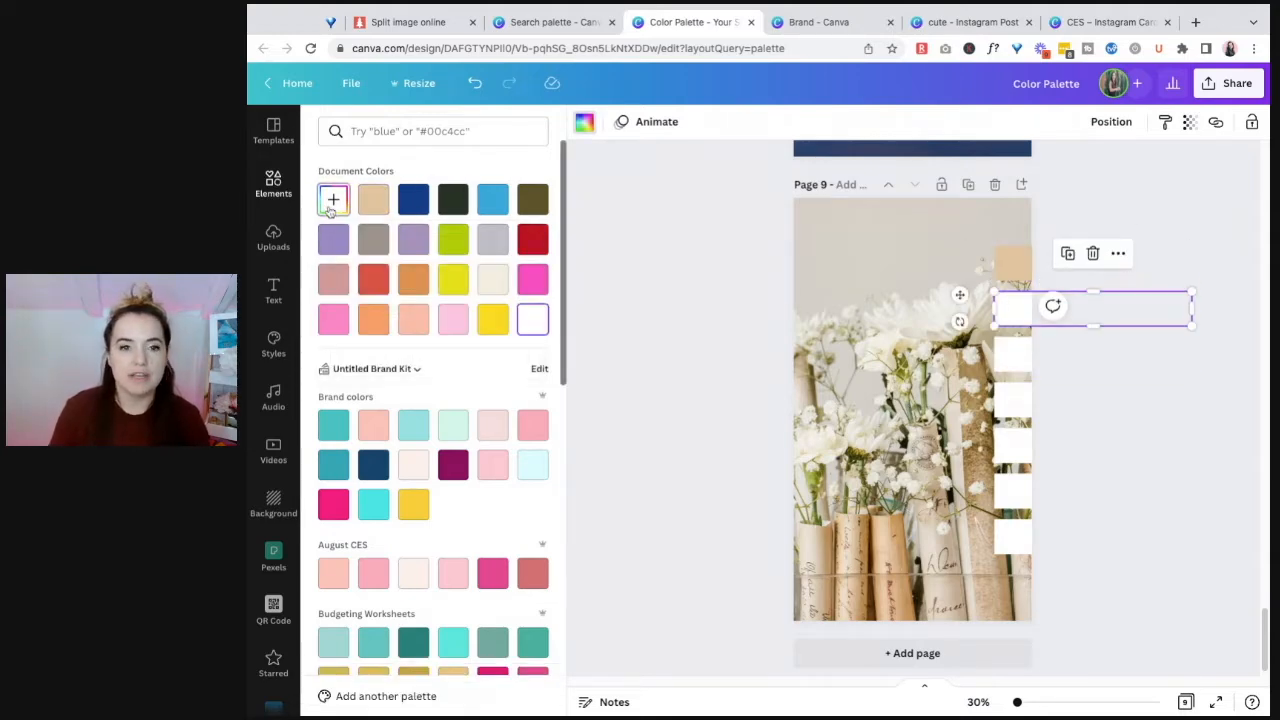
click(331, 201)
click(514, 352)
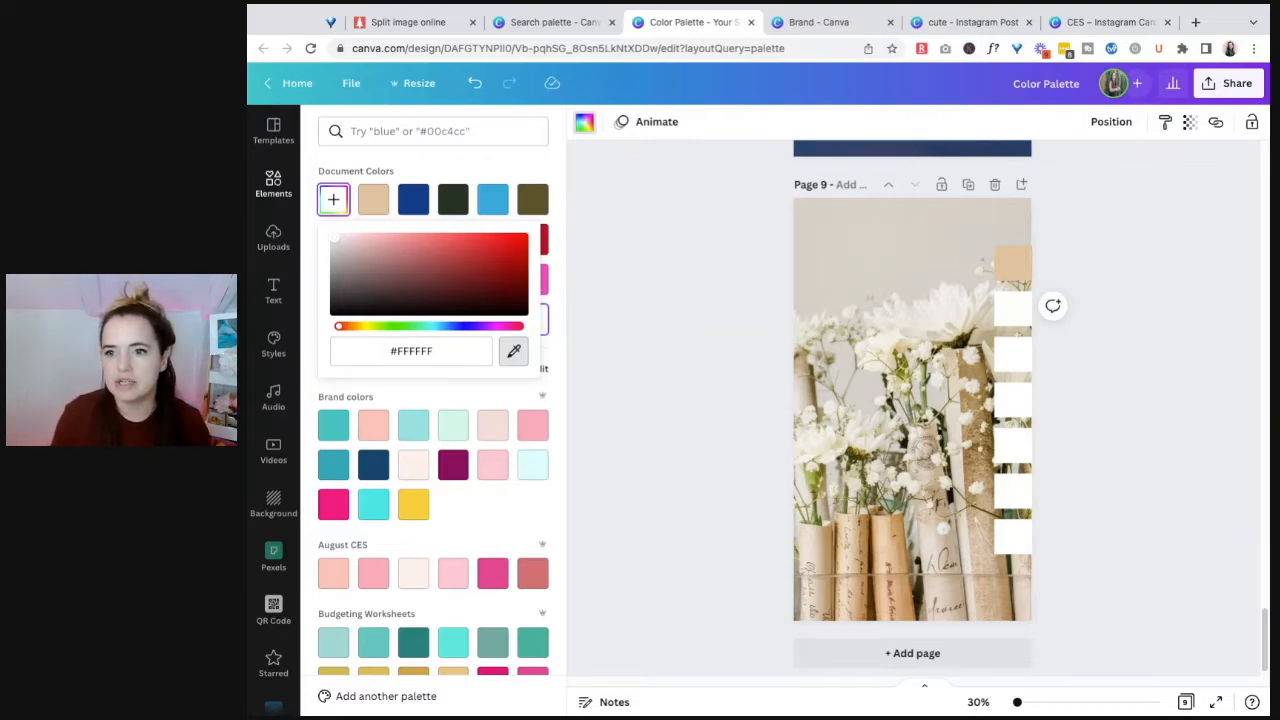
click(974, 360)
- Recolour the third bar on page 9 with an olive green sampled from the greenery among the flowers
click(1012, 366)
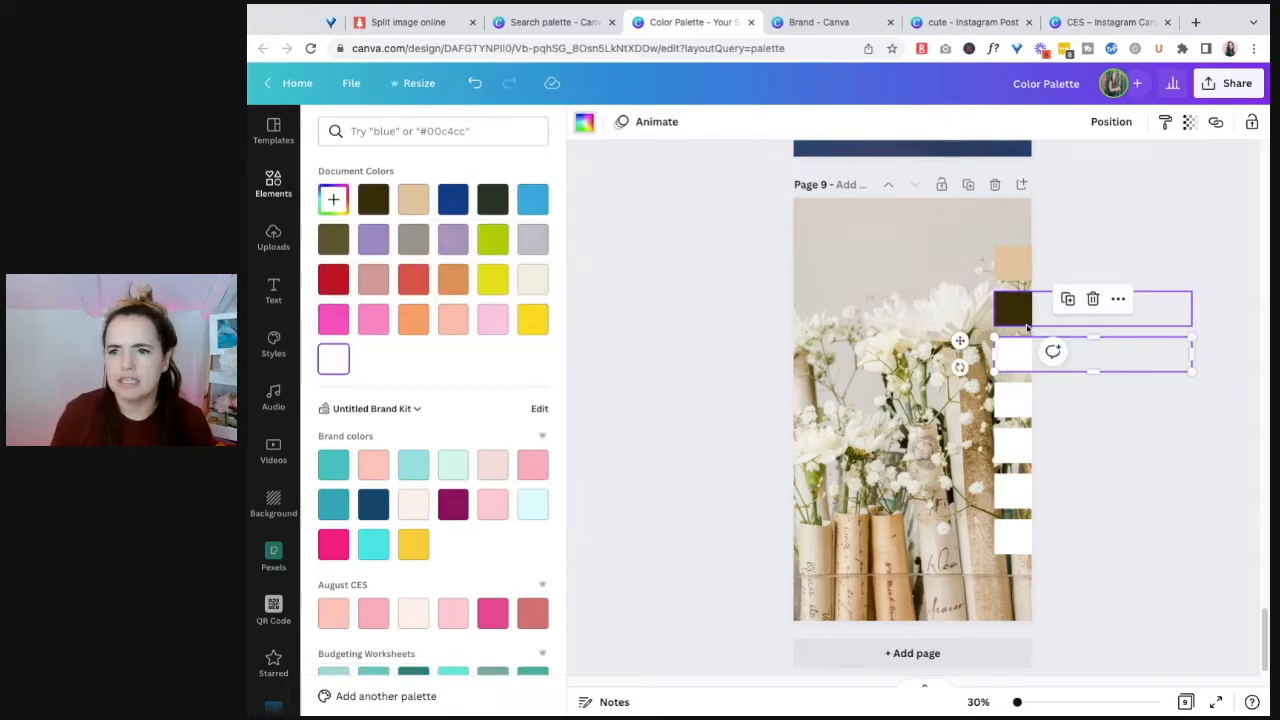
click(333, 199)
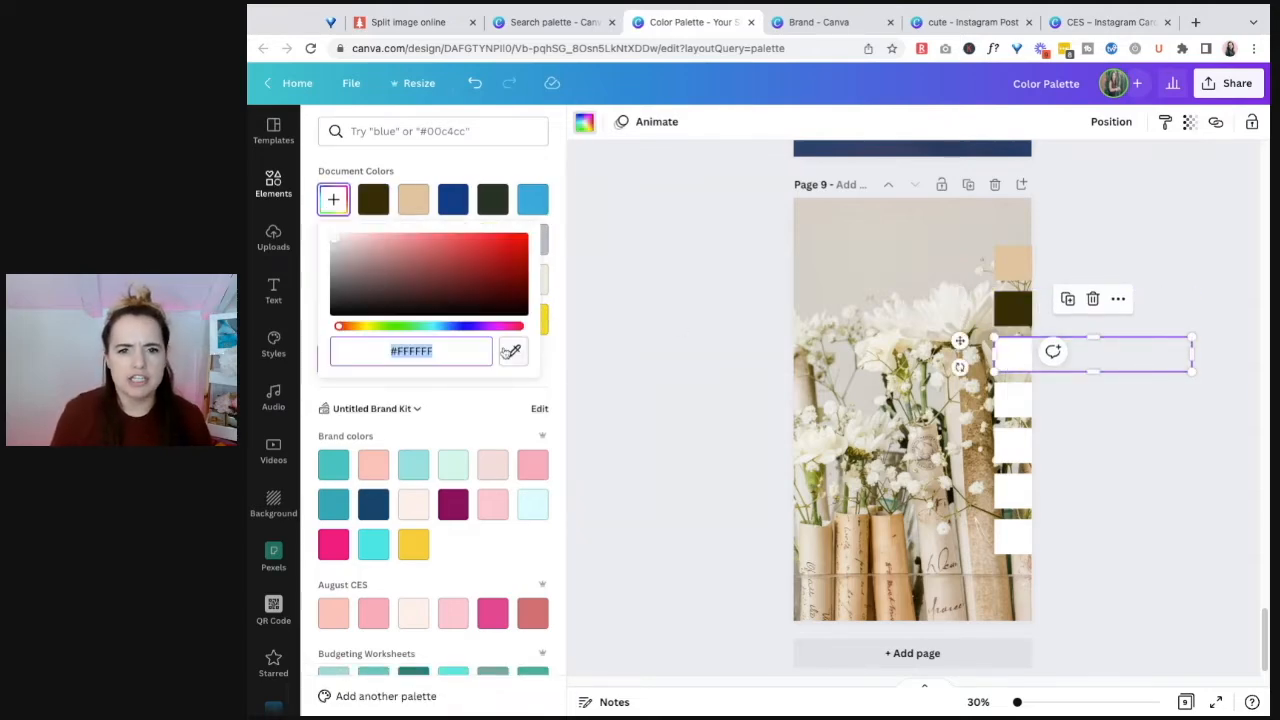
click(513, 351)
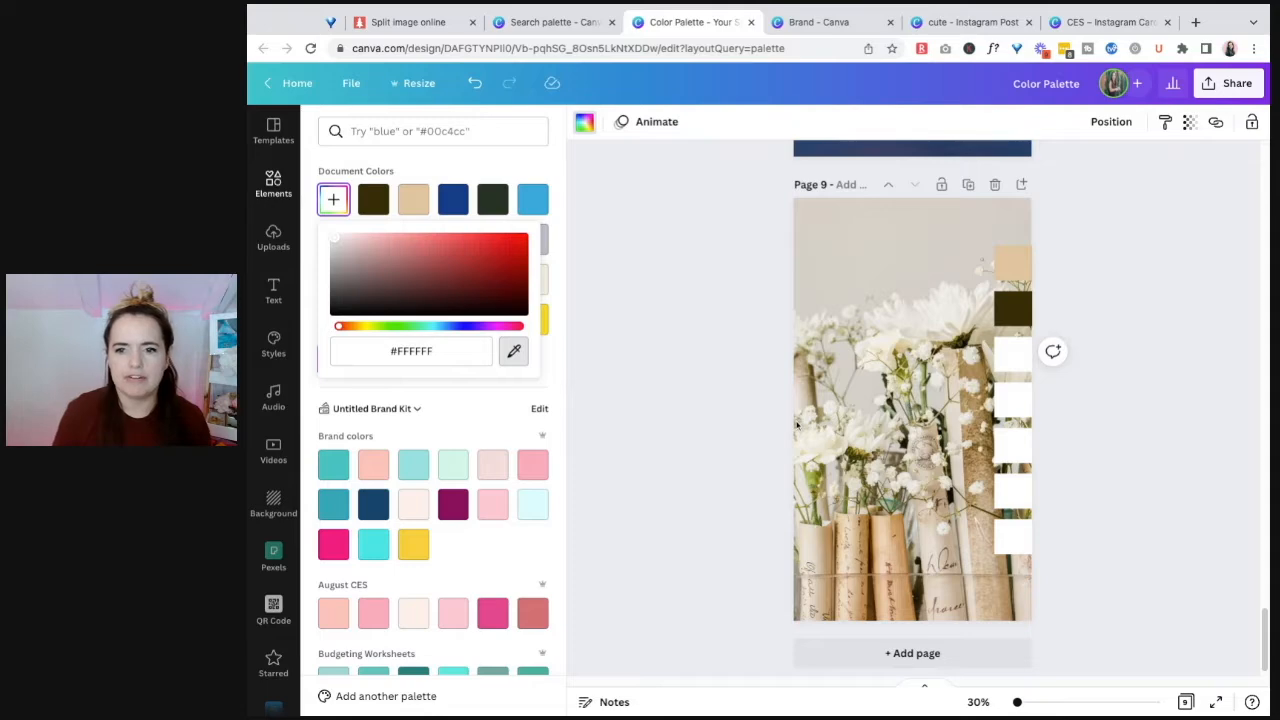
click(886, 452)
- Recolour the fourth bar on page 9 with a golden tan sampled from the photo
click(1005, 405)
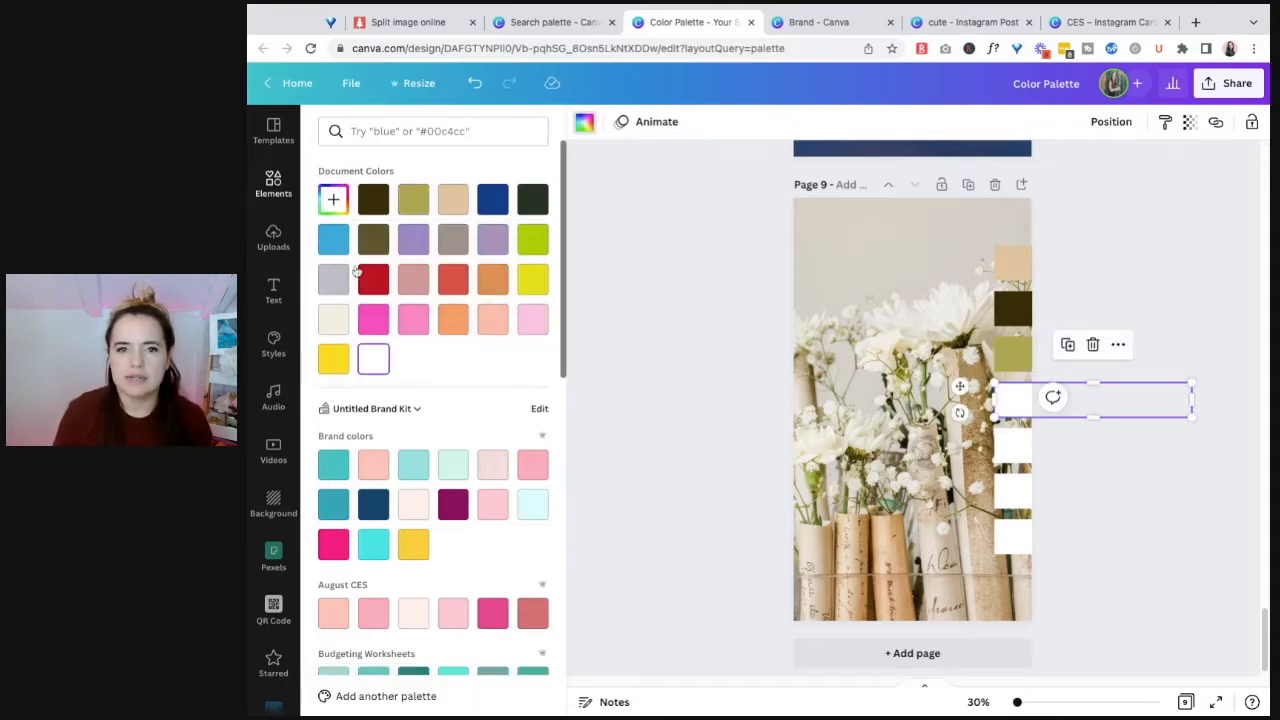
click(338, 199)
click(513, 351)
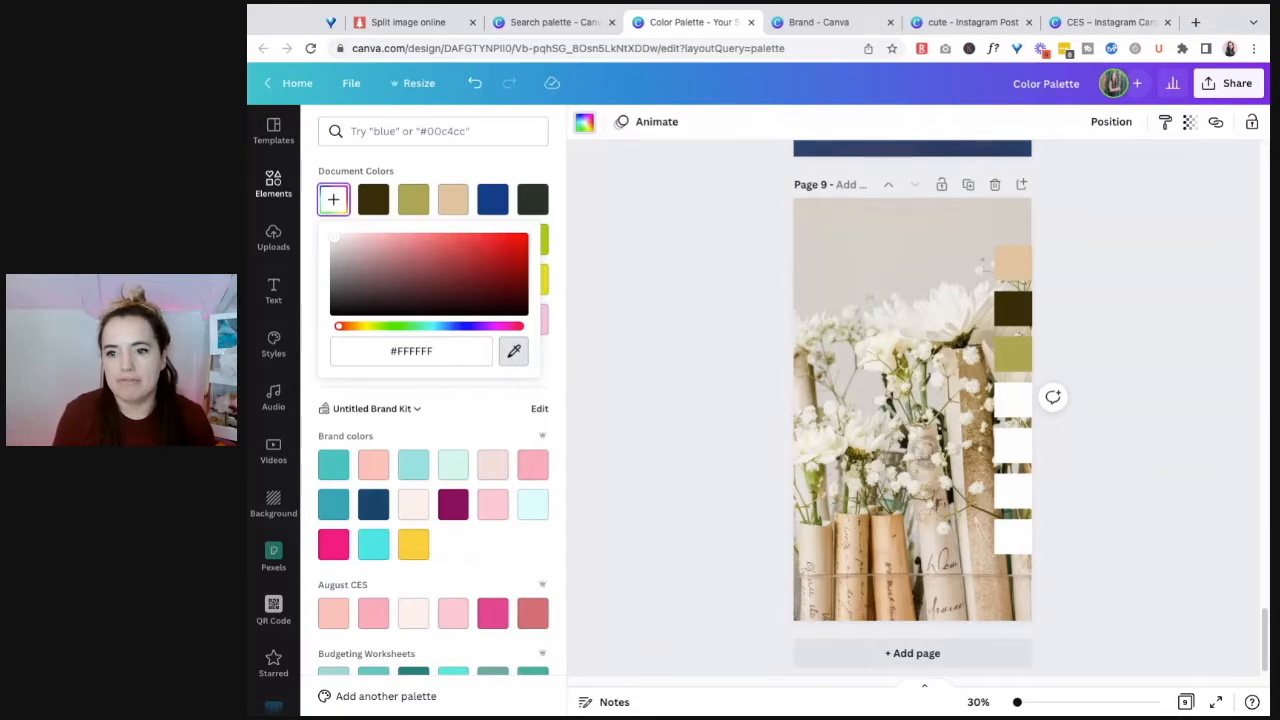
- Recolour the fifth bar on page 9 with an off-white sampled from the photo
click(1012, 446)
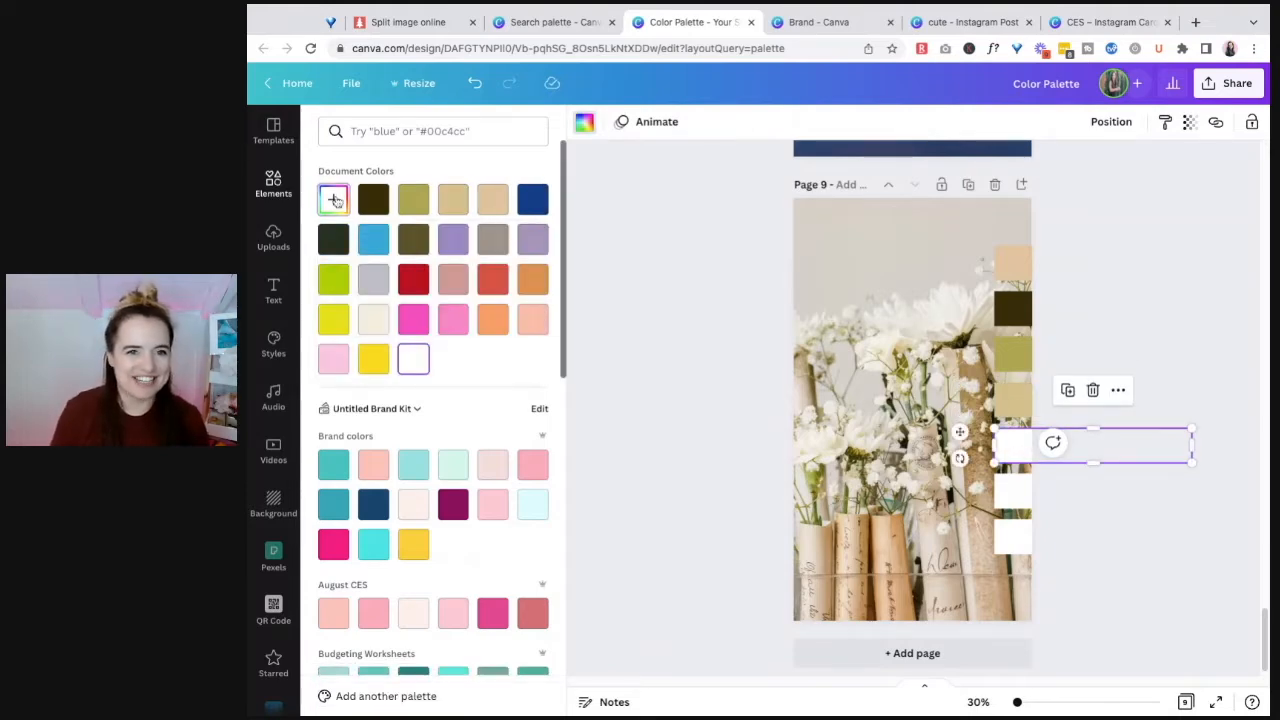
click(335, 201)
click(514, 350)
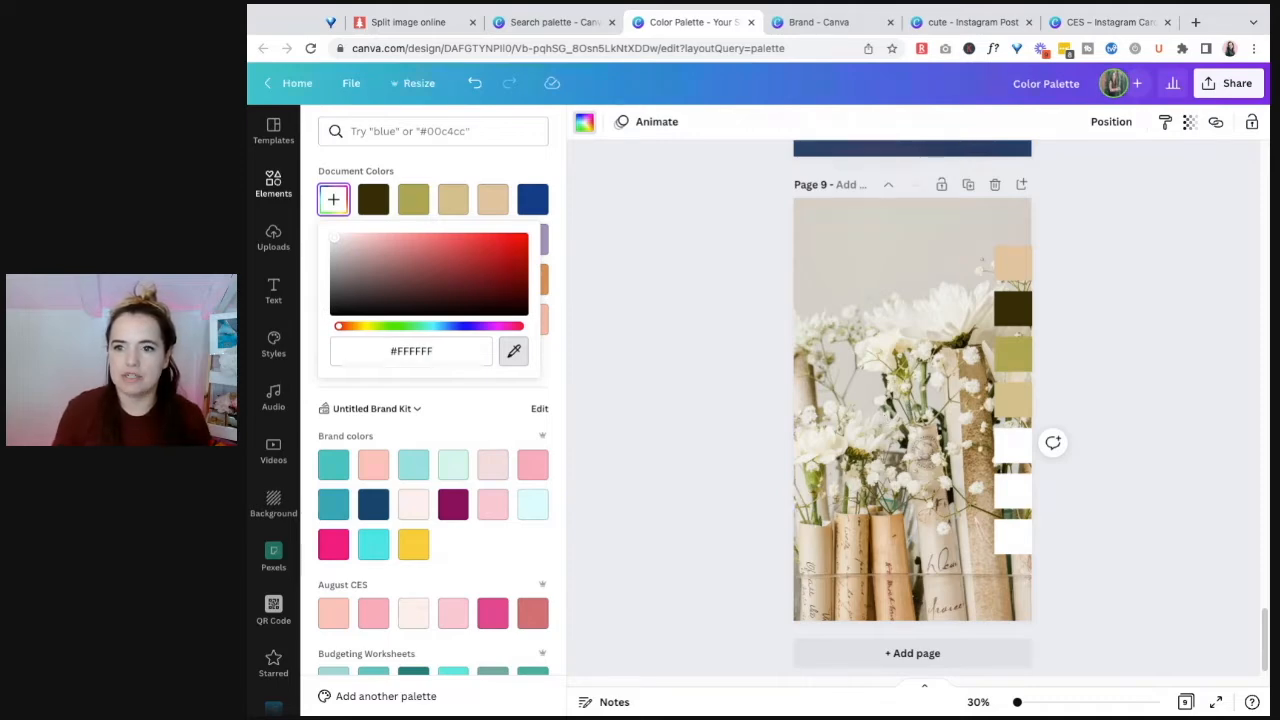
- Recolour the sixth bar on page 9 with the light beige #E3D6B2 sampled from the photo
click(1015, 488)
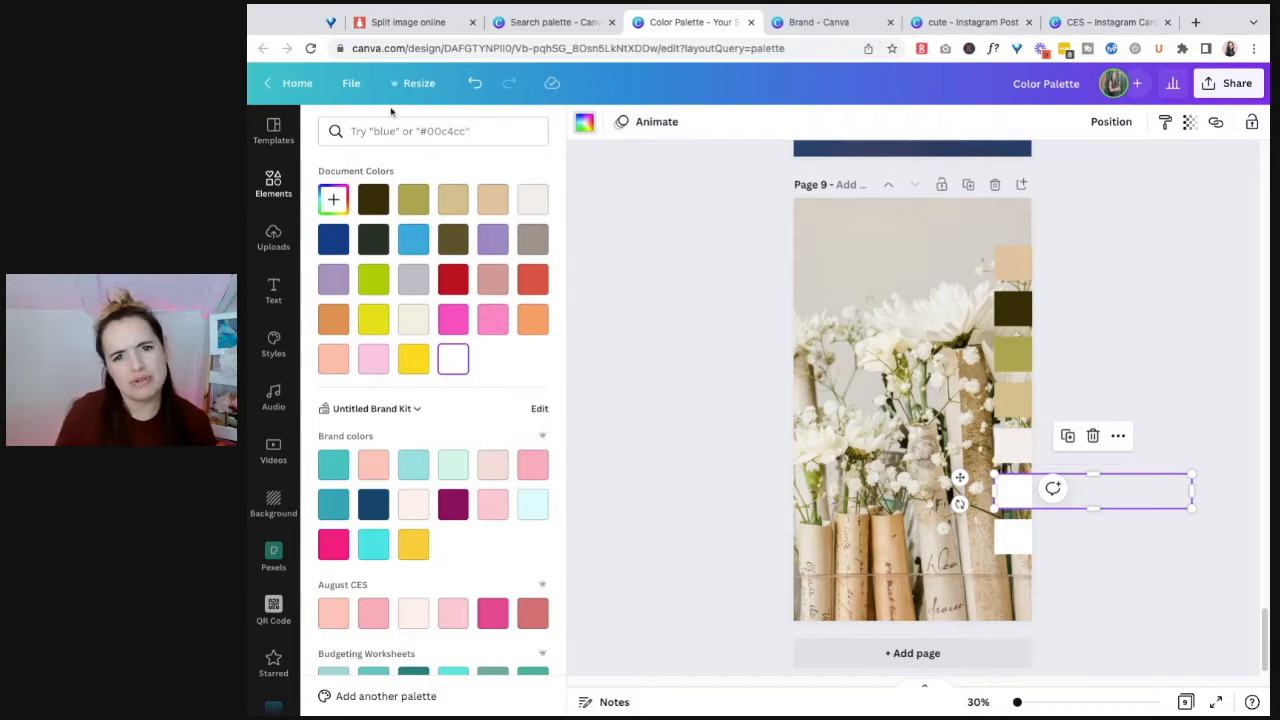
click(333, 199)
click(515, 351)
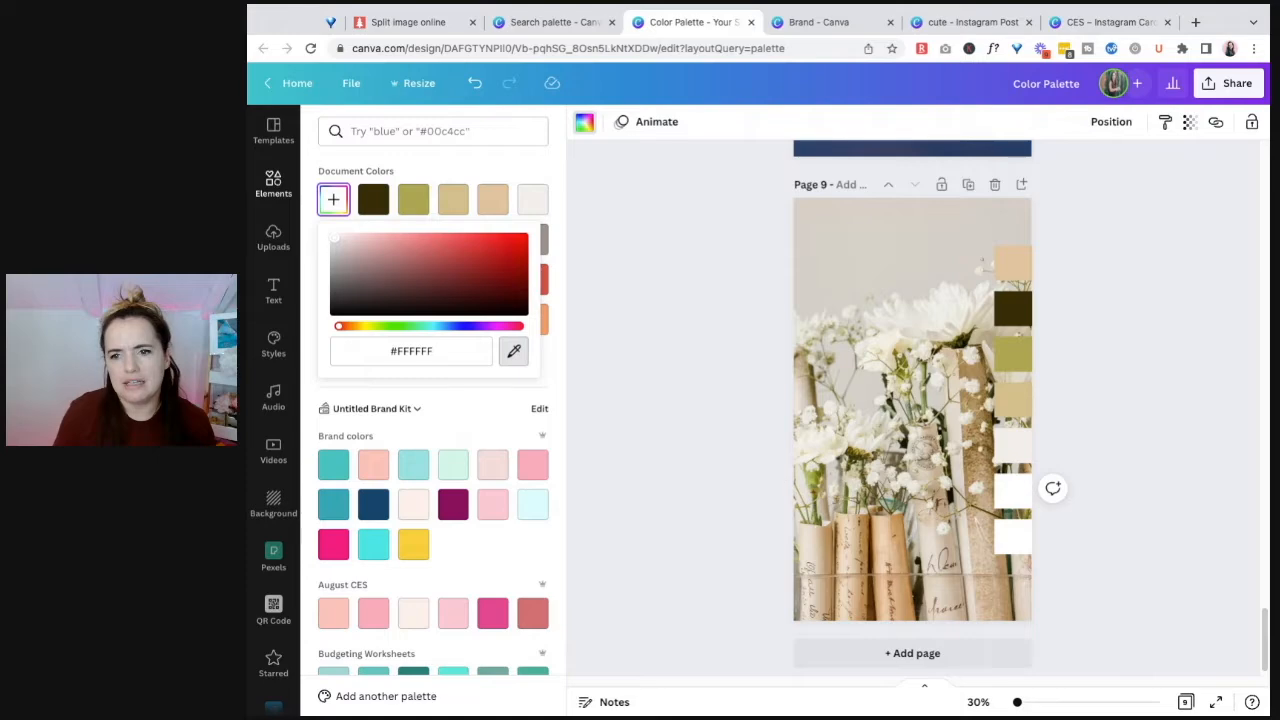
click(959, 479)
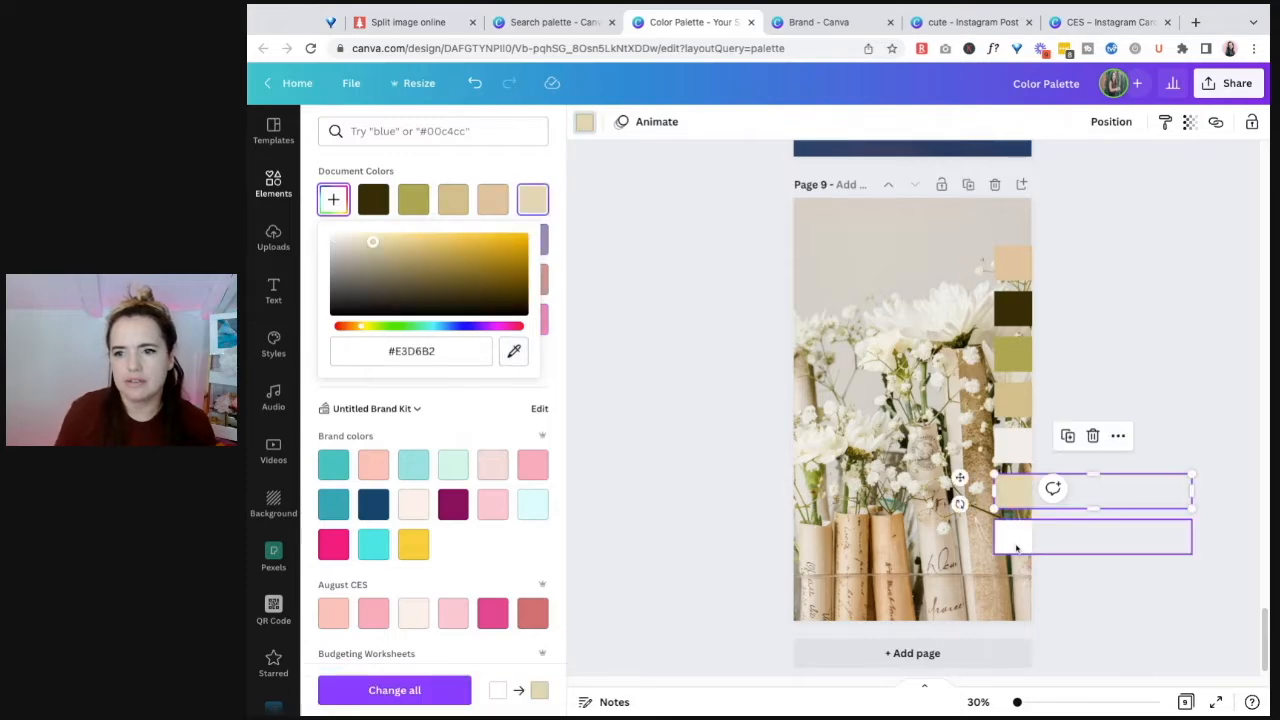
- Recolour the lowest bar on page 9 with a pale pinkish beige sampled from the photo, and deselect it
click(1075, 549)
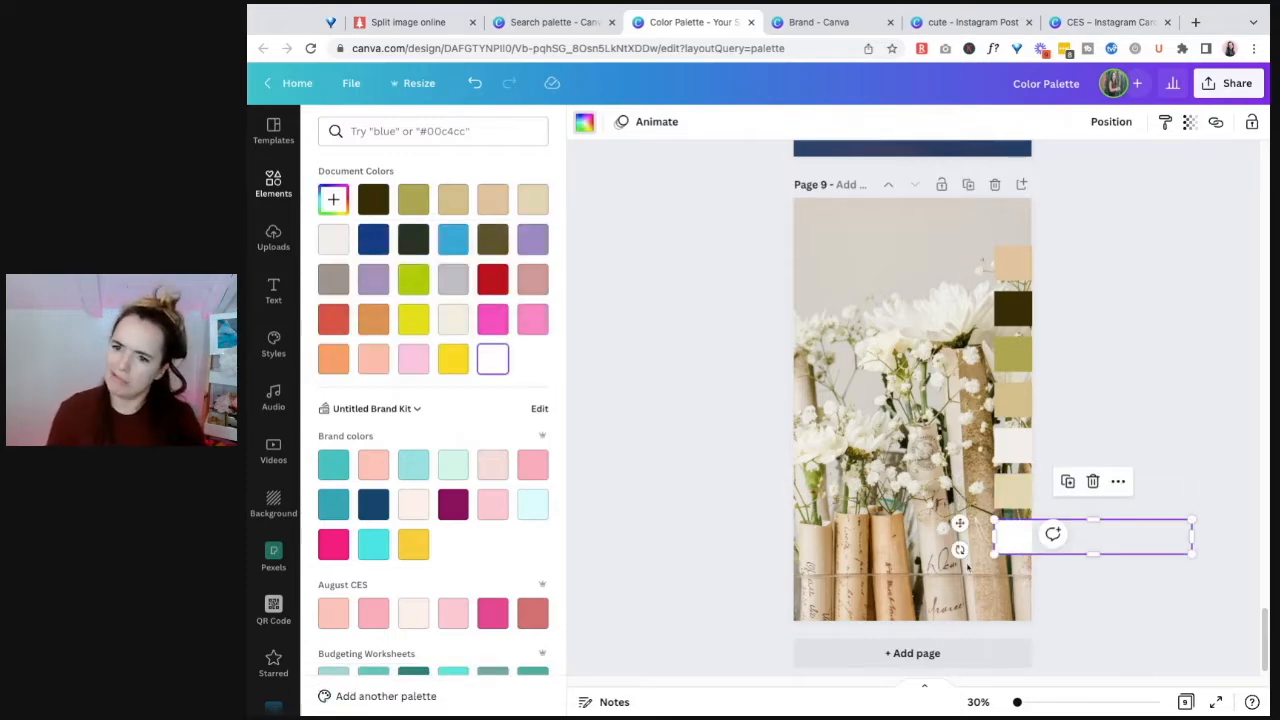
click(584, 122)
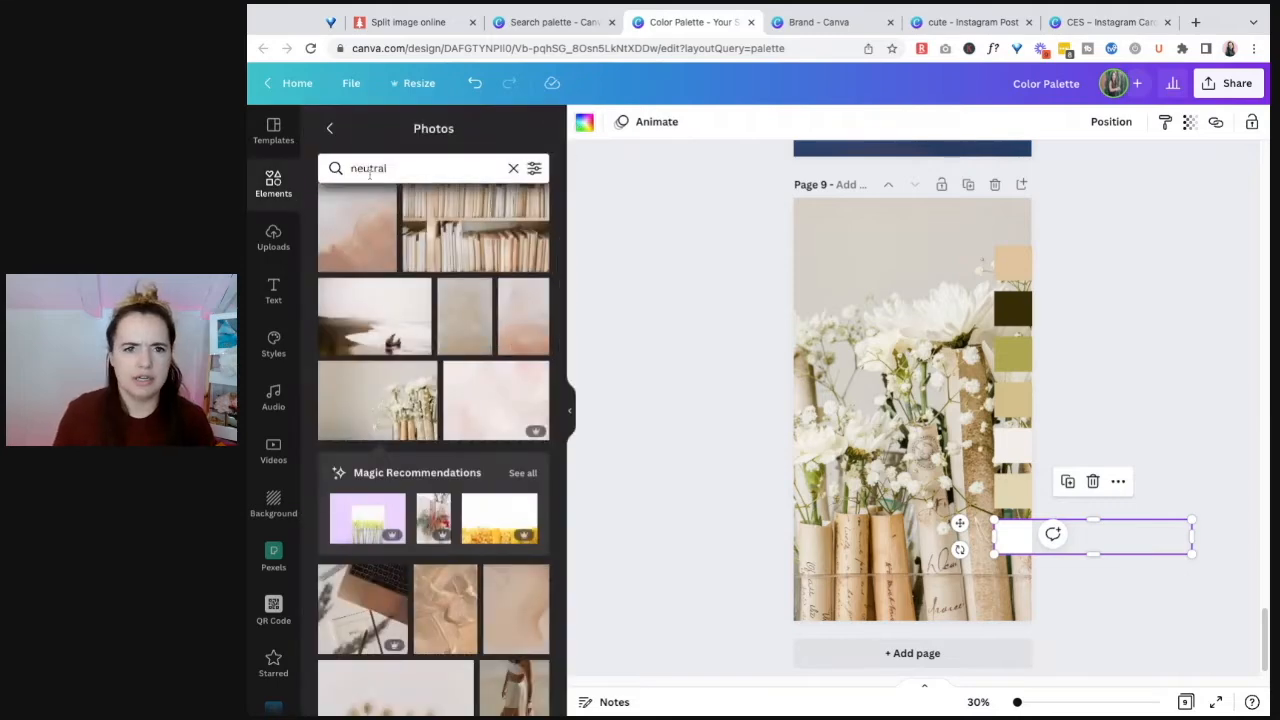
click(590, 128)
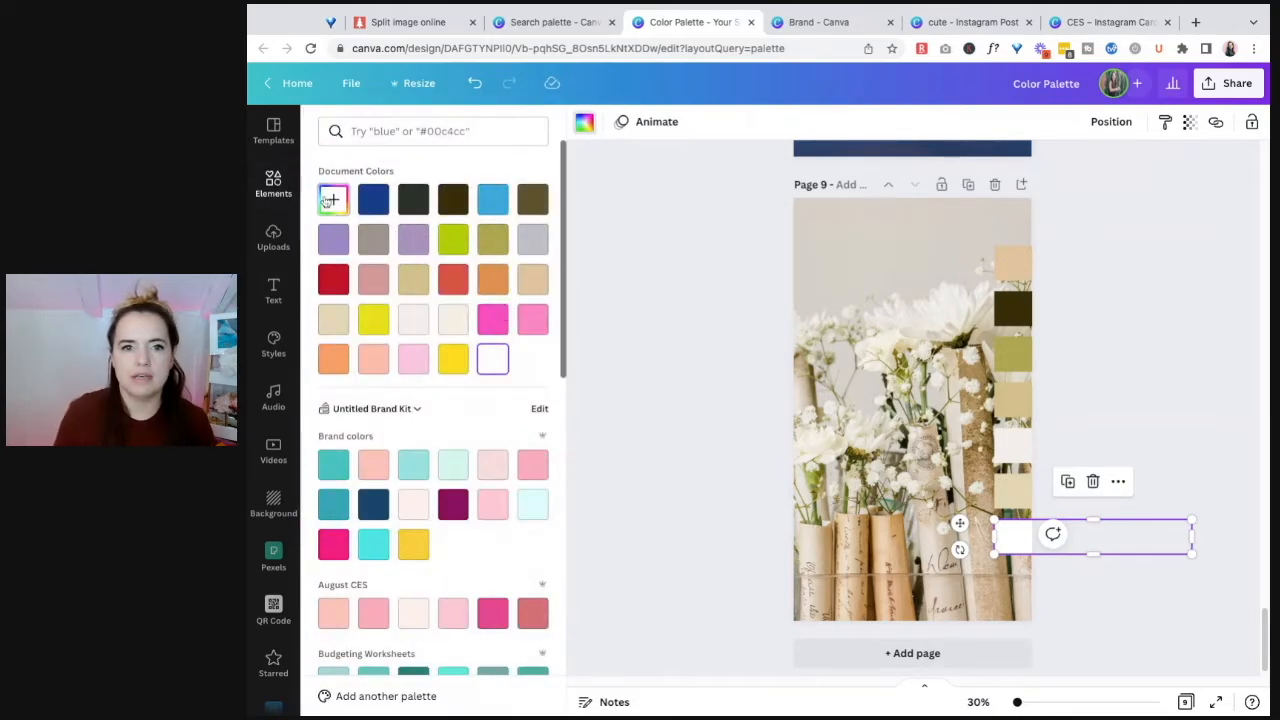
click(333, 199)
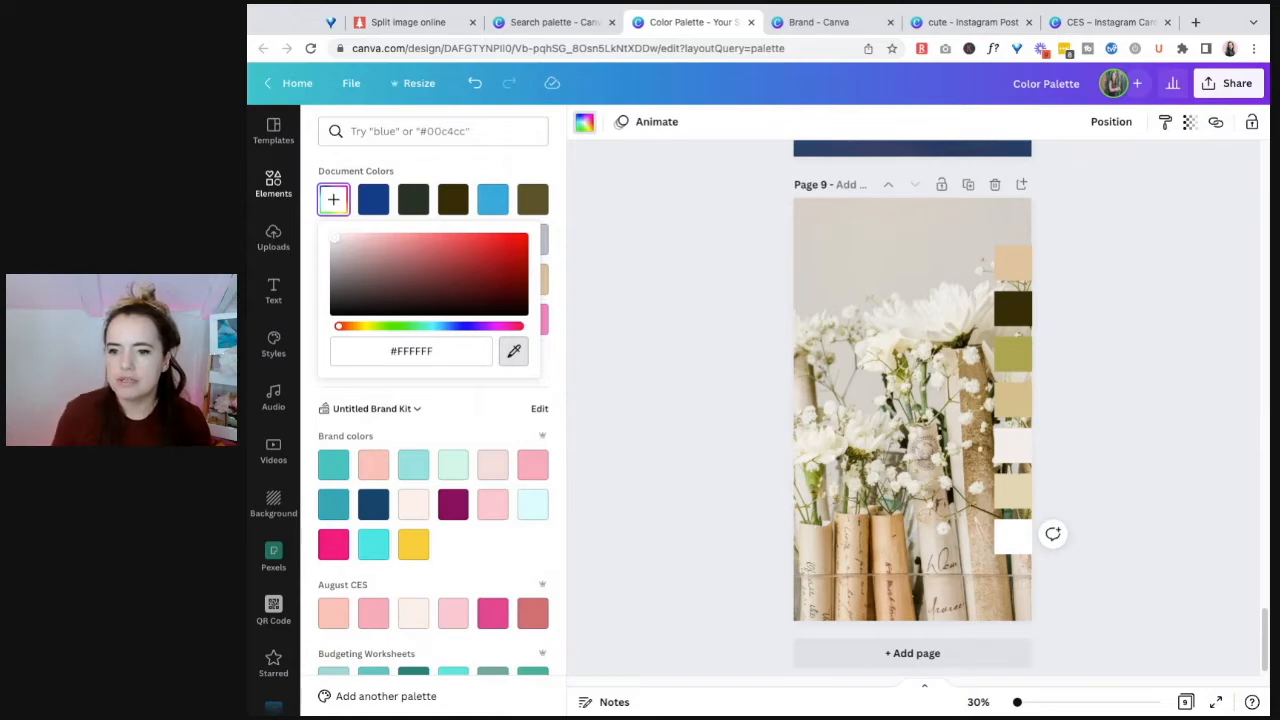
click(940, 545)
click(1117, 385)
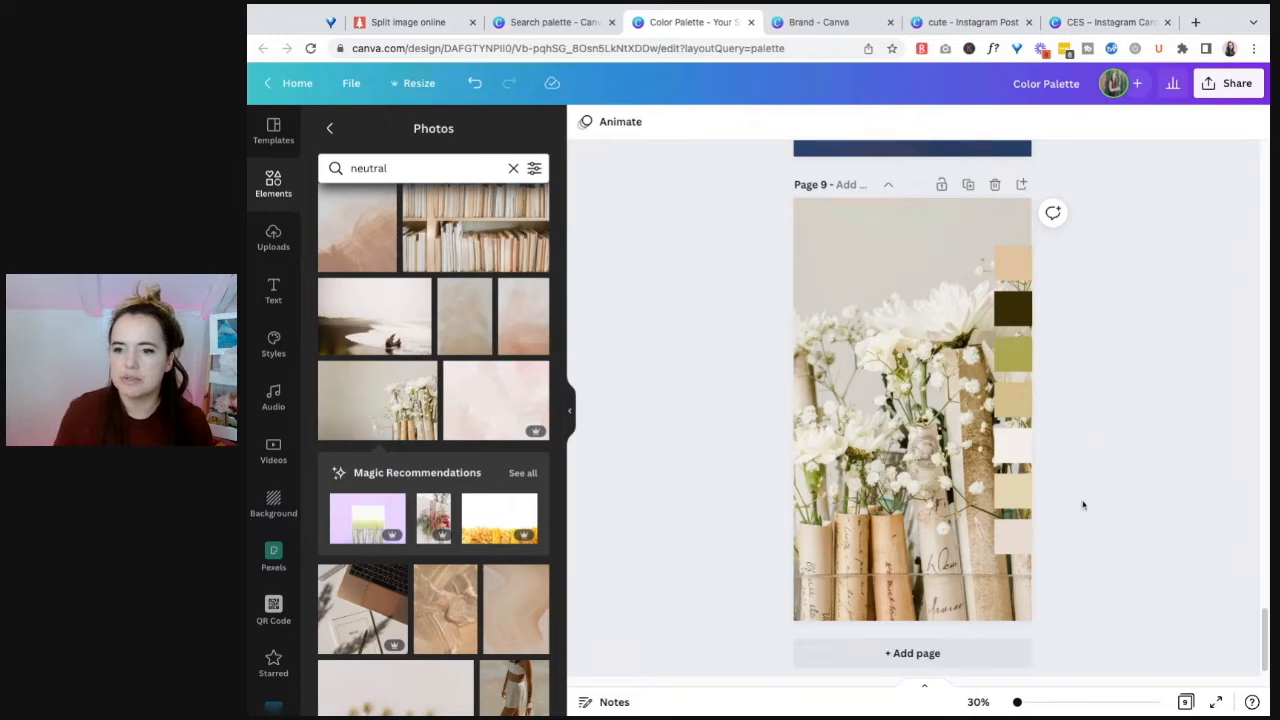
- Move all seven coloured bars inward so they lie across the flower photo on page 9, and deselect them
drag(951, 232, 1006, 560)
drag(1027, 444, 852, 453)
click(1092, 396)
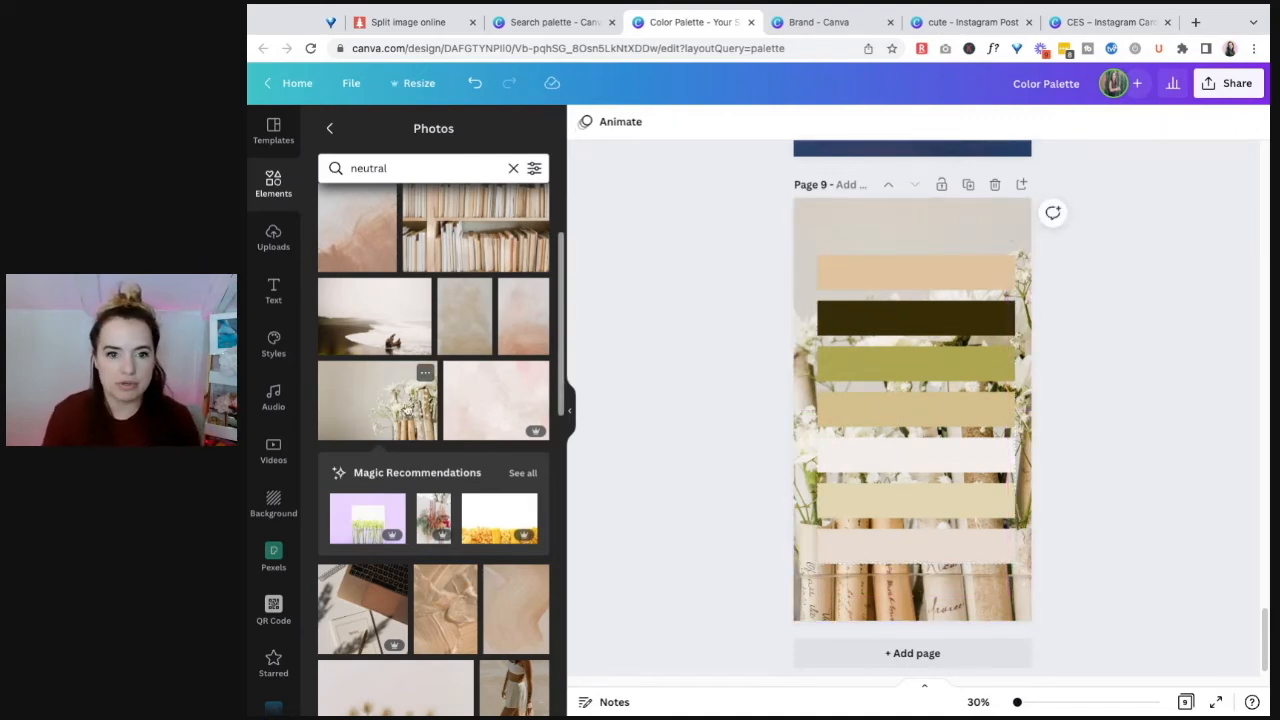
drag(1066, 604, 984, 275)
click(1094, 371)
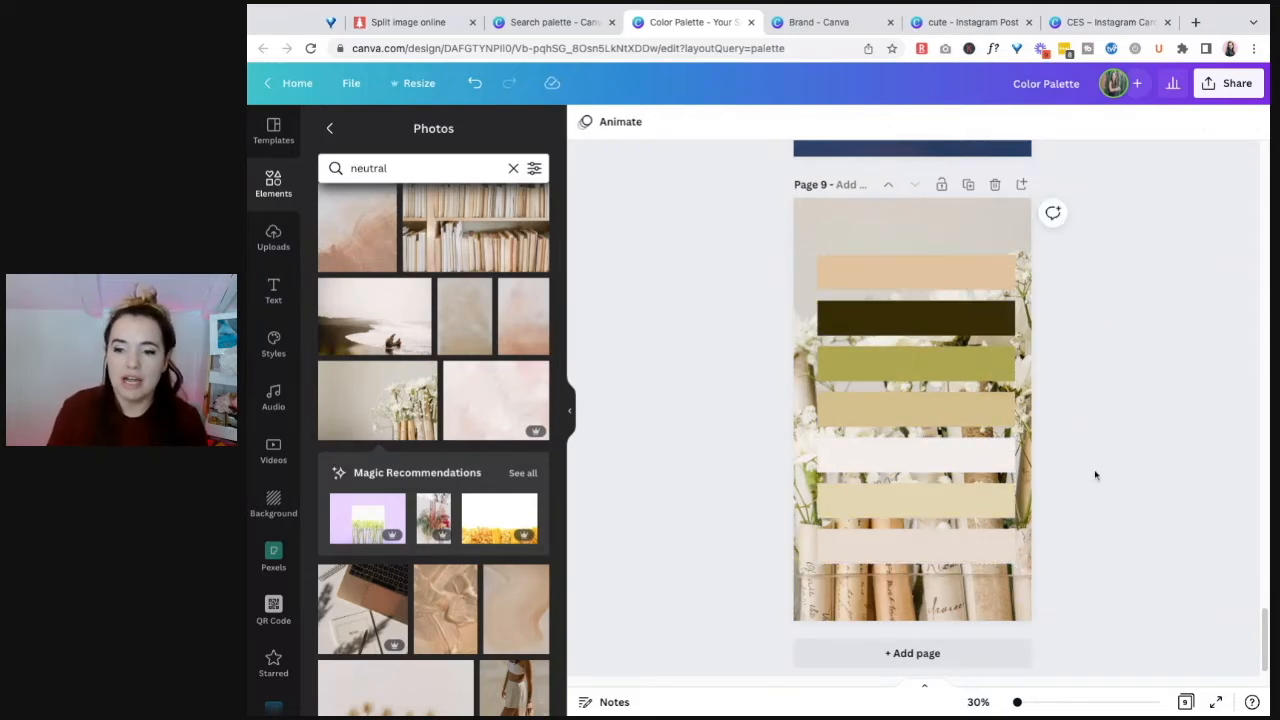
- Search the photo library for "feminine" and look through the results for a suitable palette photo
scroll(1094, 490, up, 5)
scroll(1110, 500, up, 8)
scroll(1108, 521, up, 5)
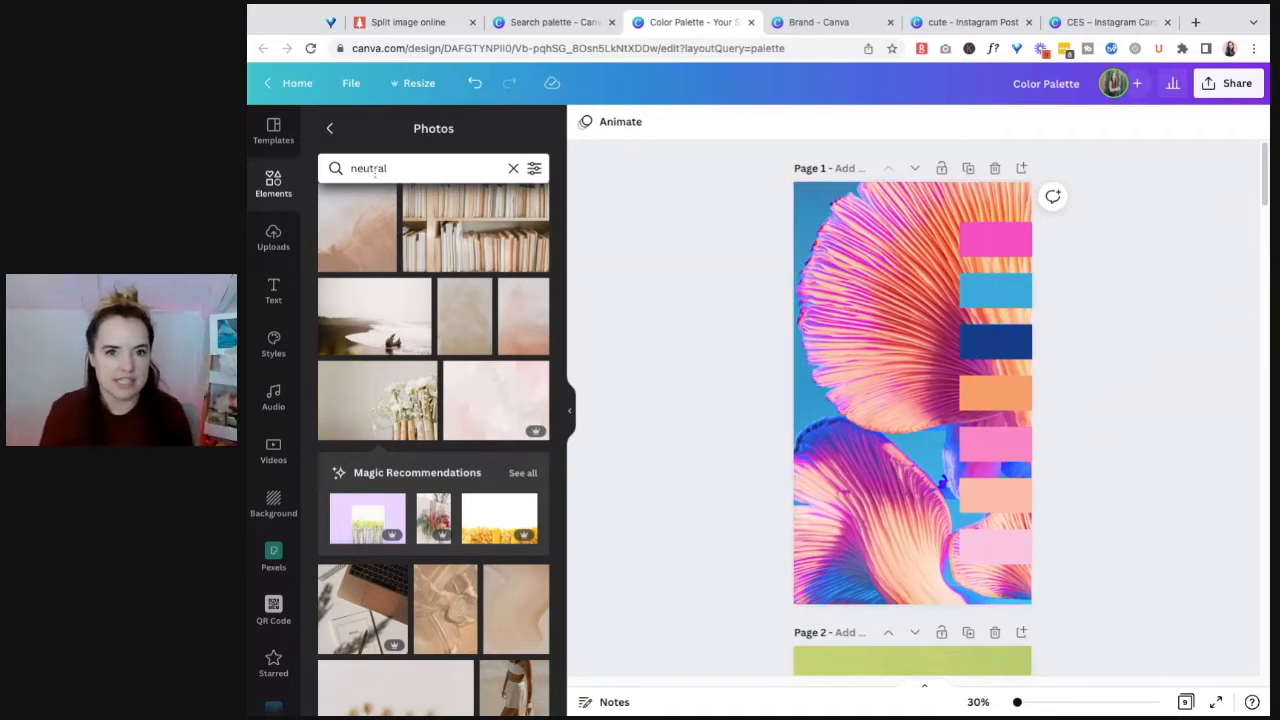
click(428, 168)
text(feminine)
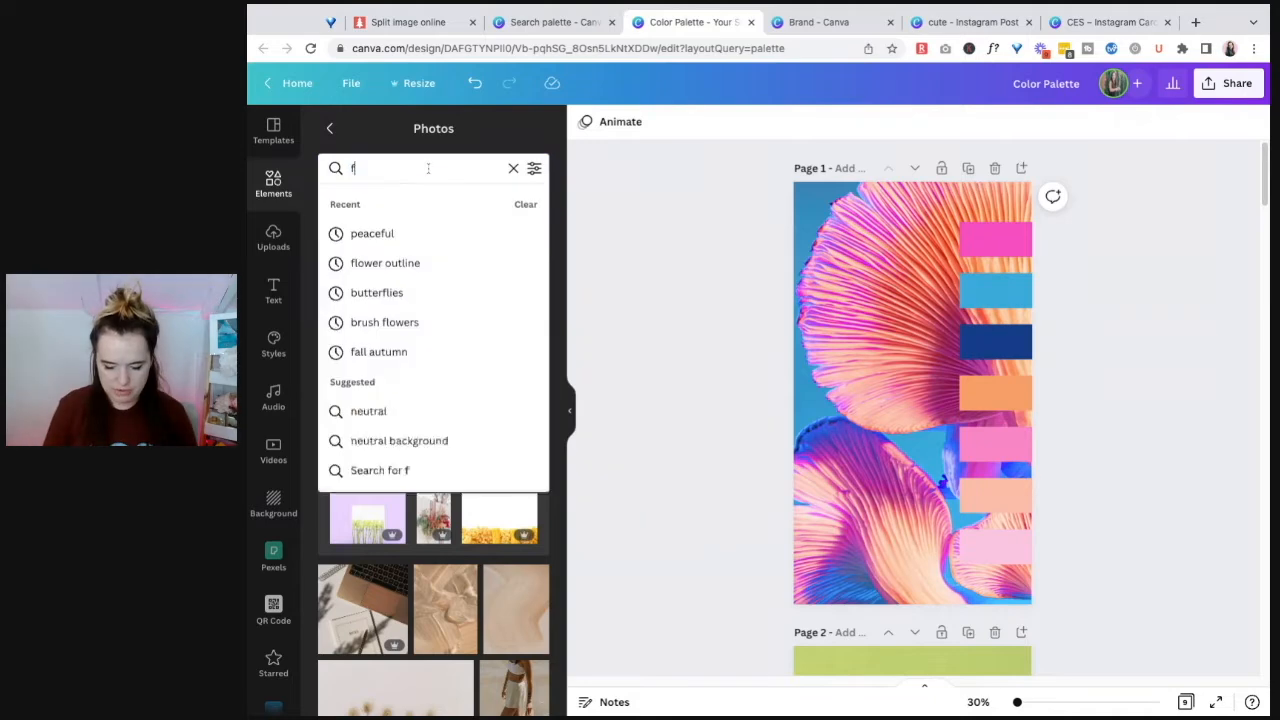
key(Return)
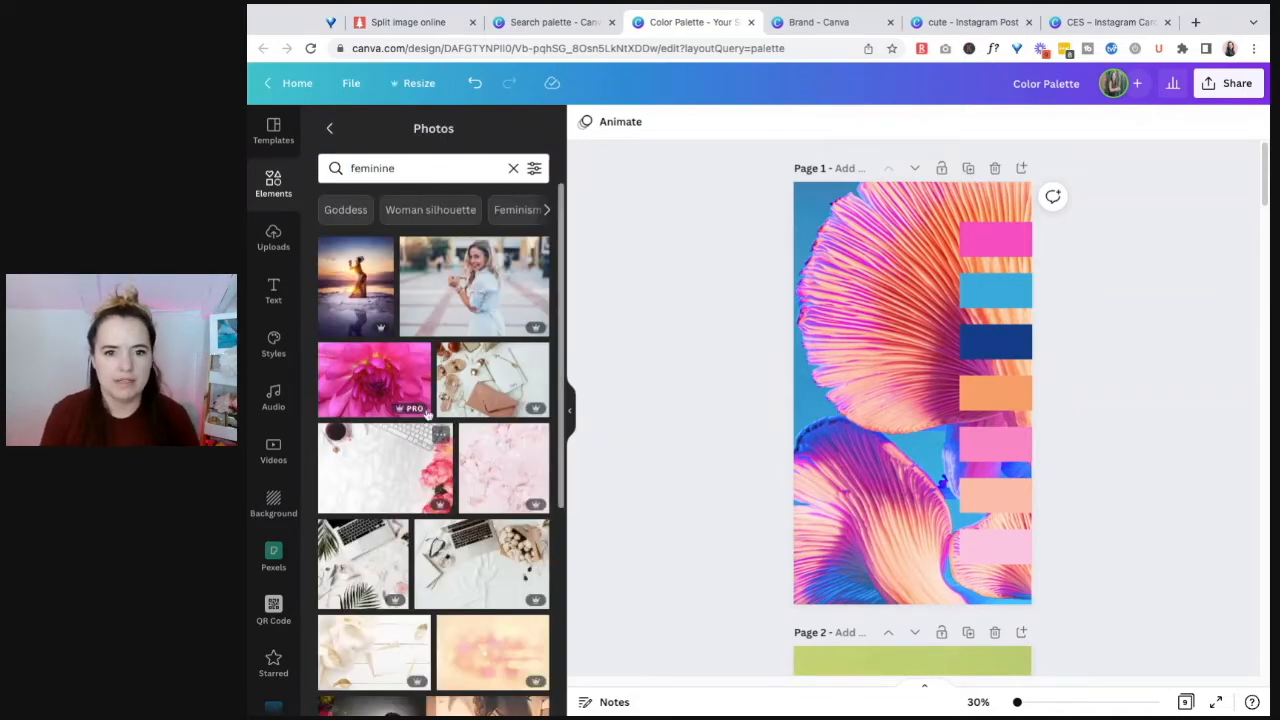
scroll(416, 440, down, 2)
scroll(416, 440, down, 5)
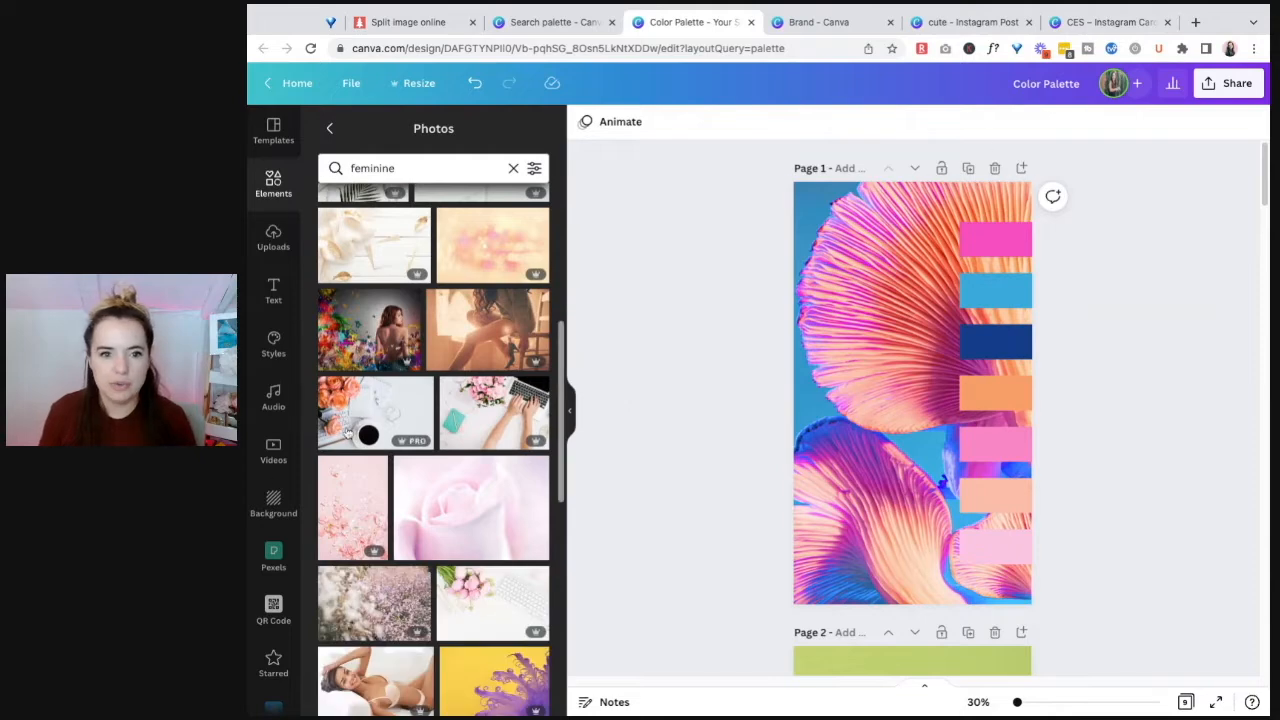
scroll(422, 433, down, 4)
scroll(422, 433, down, 4)
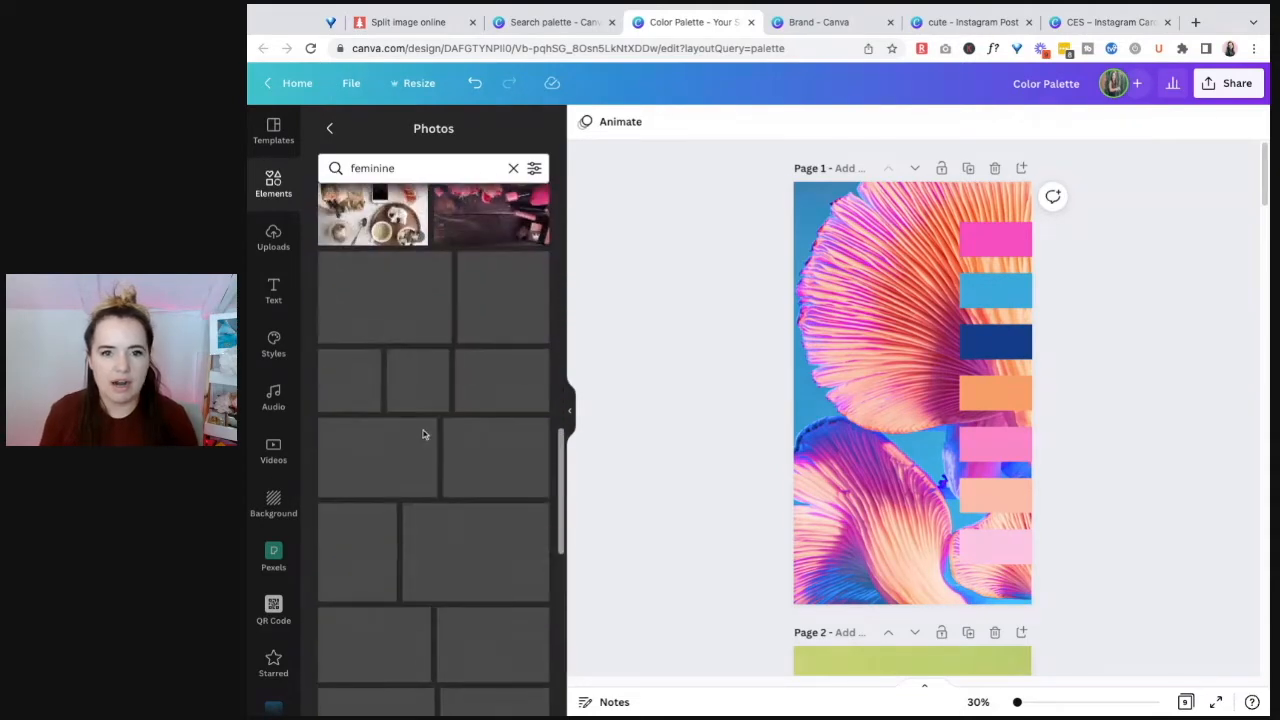
scroll(485, 387, down, 4)
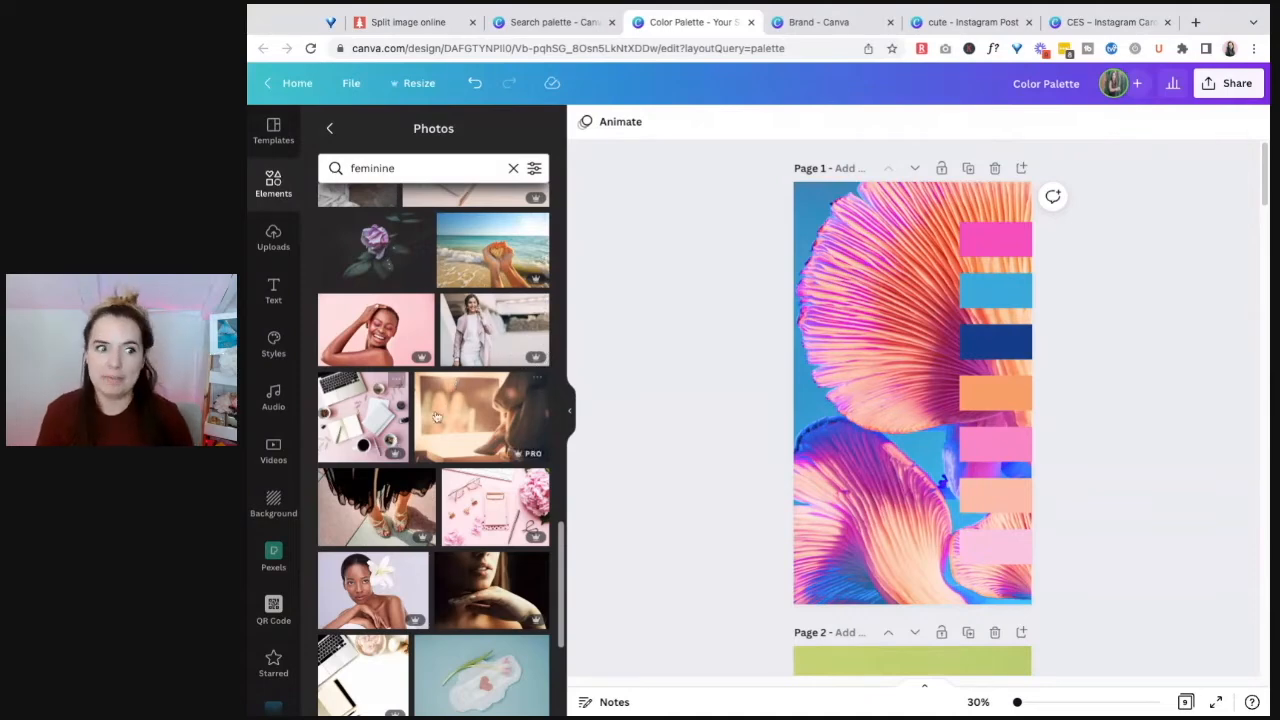
- Search the photo library for "girly desk" and look through the desk and flower photos
click(402, 163)
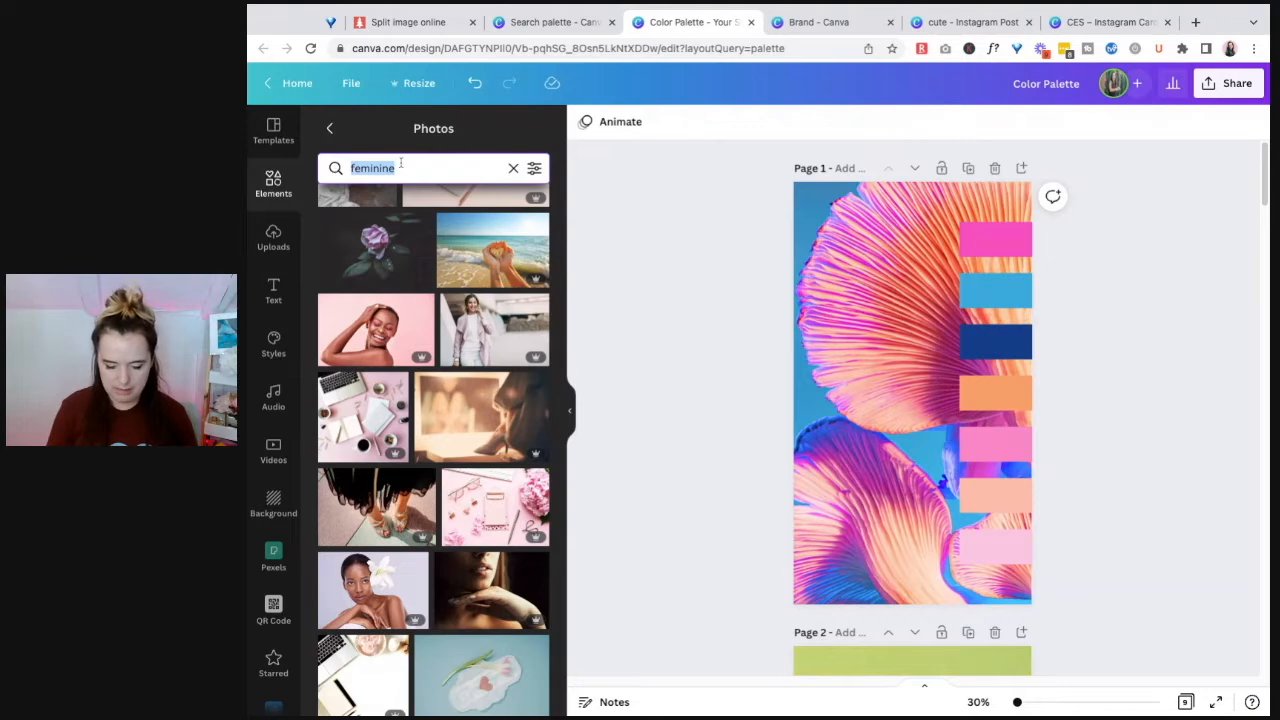
text(girly desk)
key(Return)
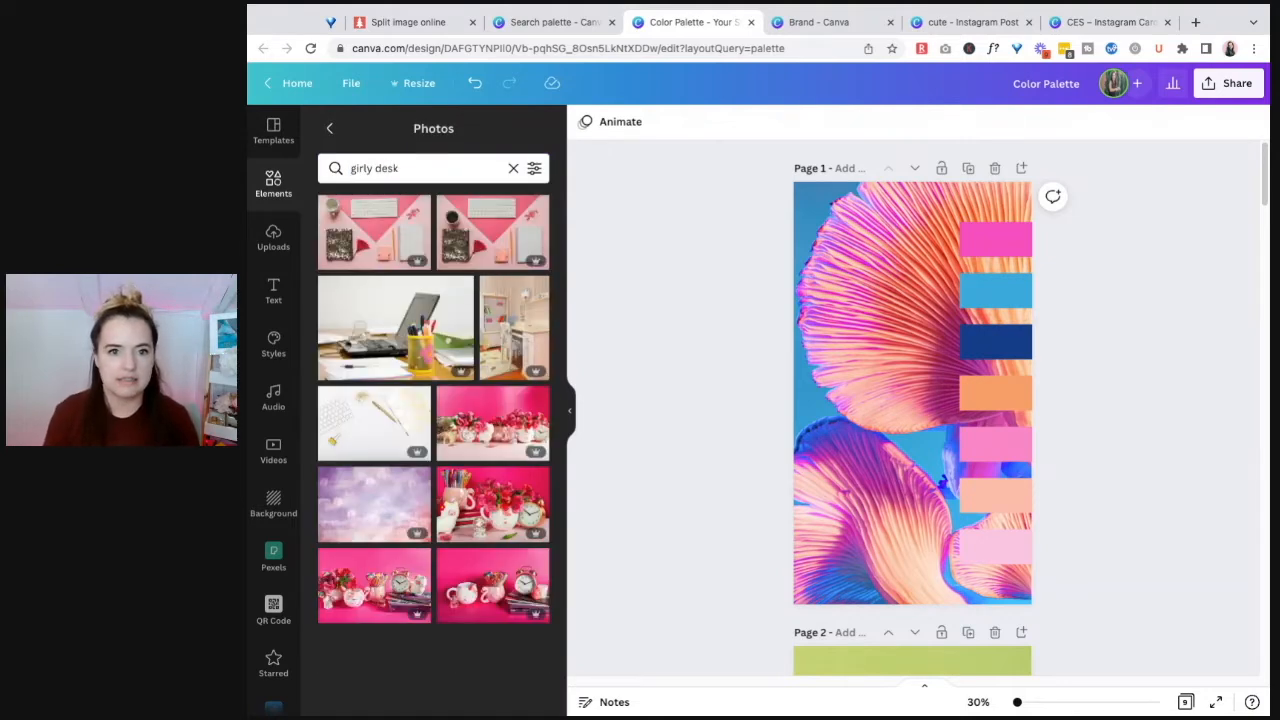
scroll(463, 480, down, 1)
scroll(463, 480, down, 3)
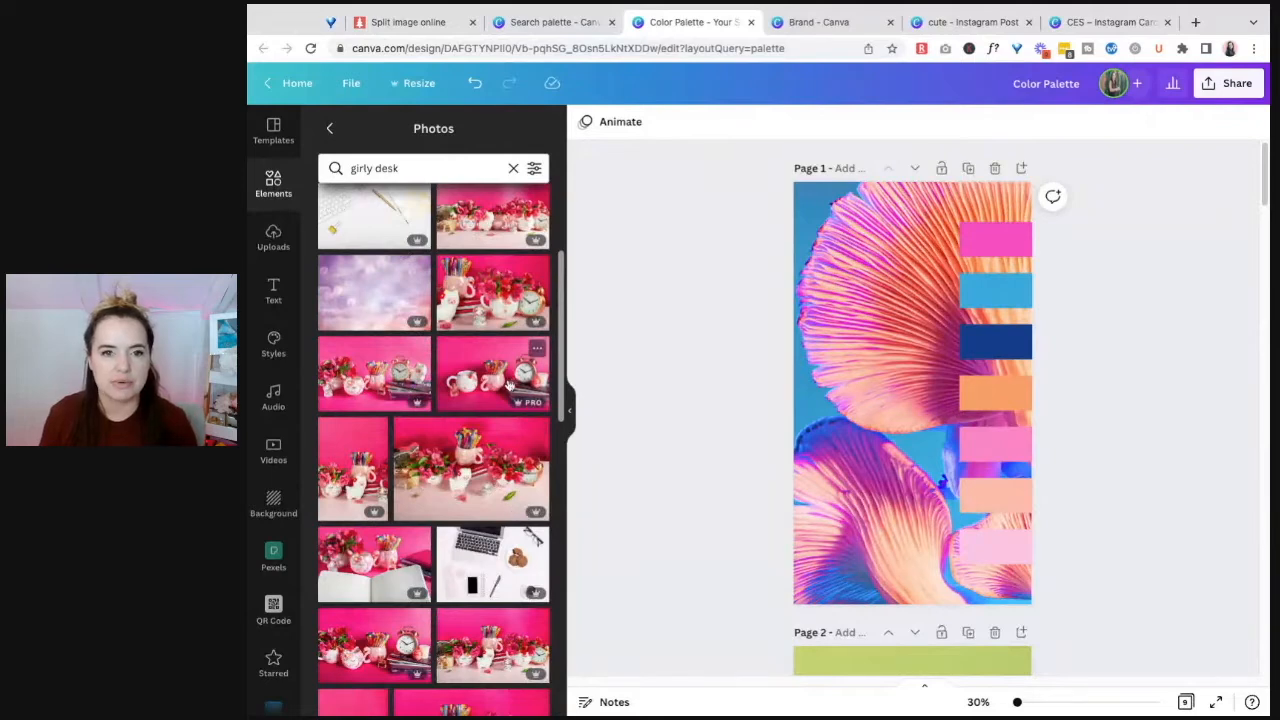
scroll(510, 385, up, 4)
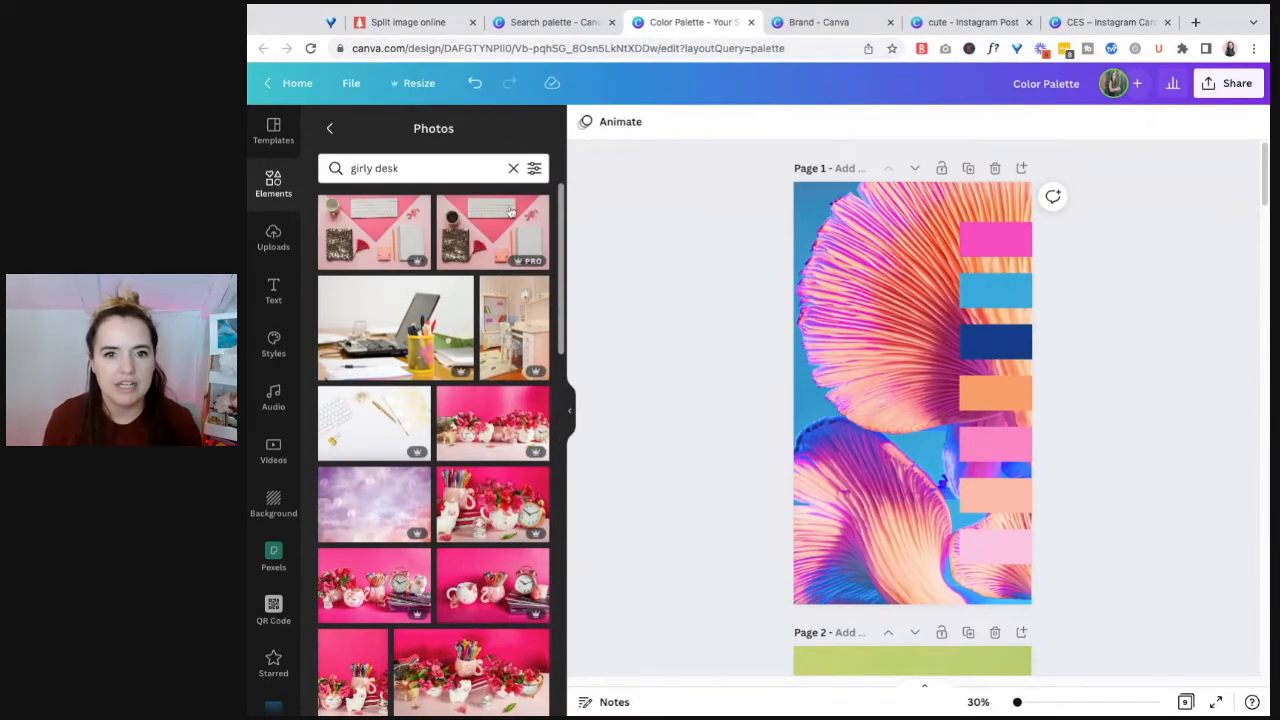
scroll(494, 478, down, 6)
scroll(494, 478, down, 5)
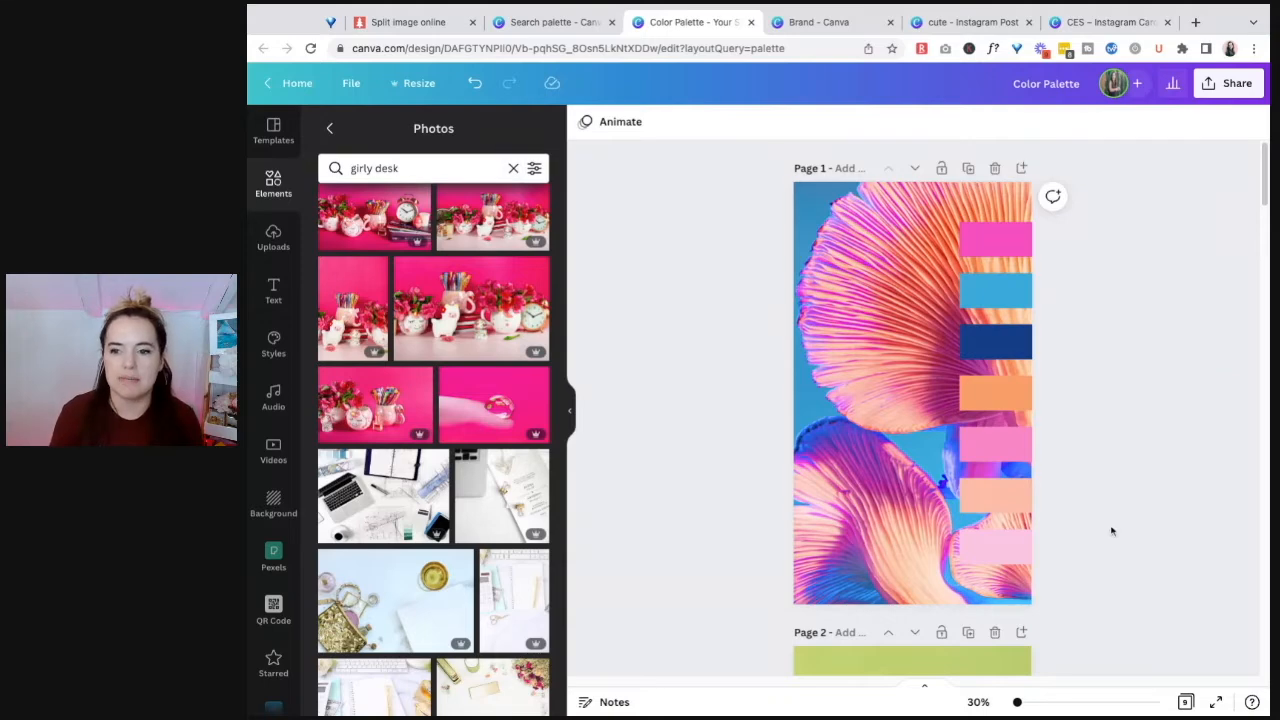
- Review the palette pages down to page 4, select its hot-air balloon photo and collapse the photo results
scroll(1108, 527, down, 7)
scroll(1101, 521, down, 3)
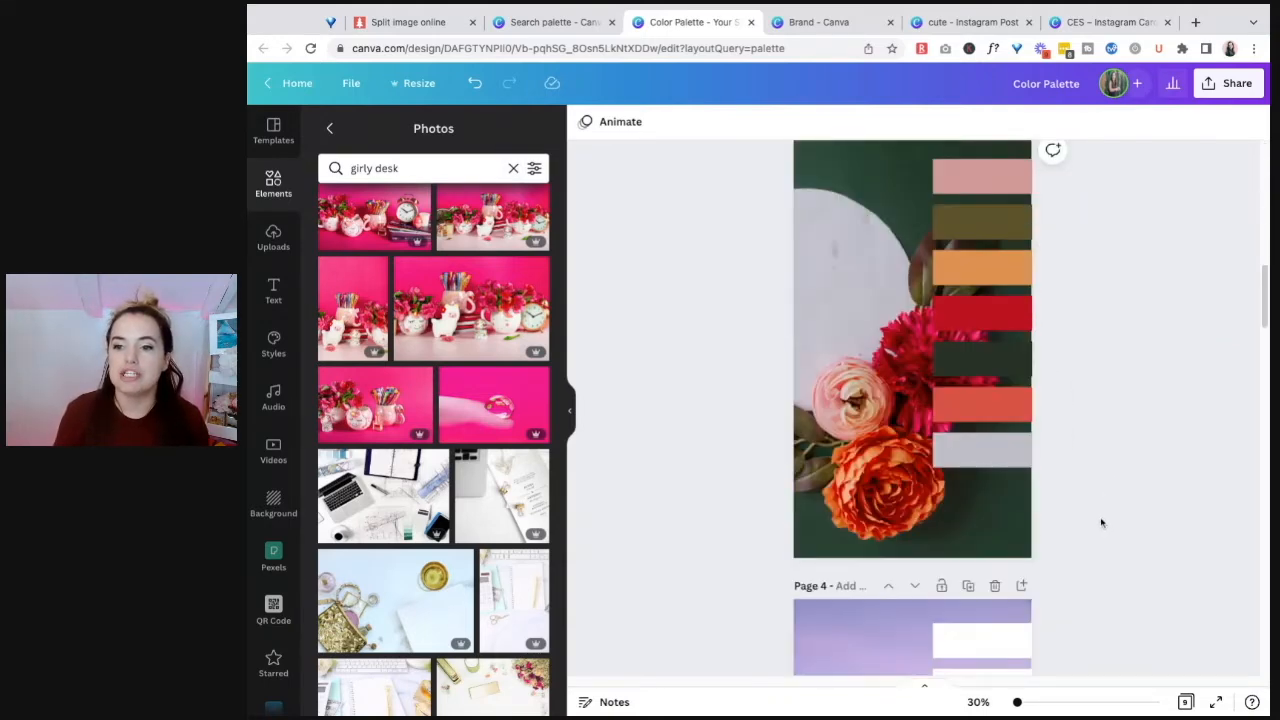
scroll(918, 490, down, 4)
click(867, 494)
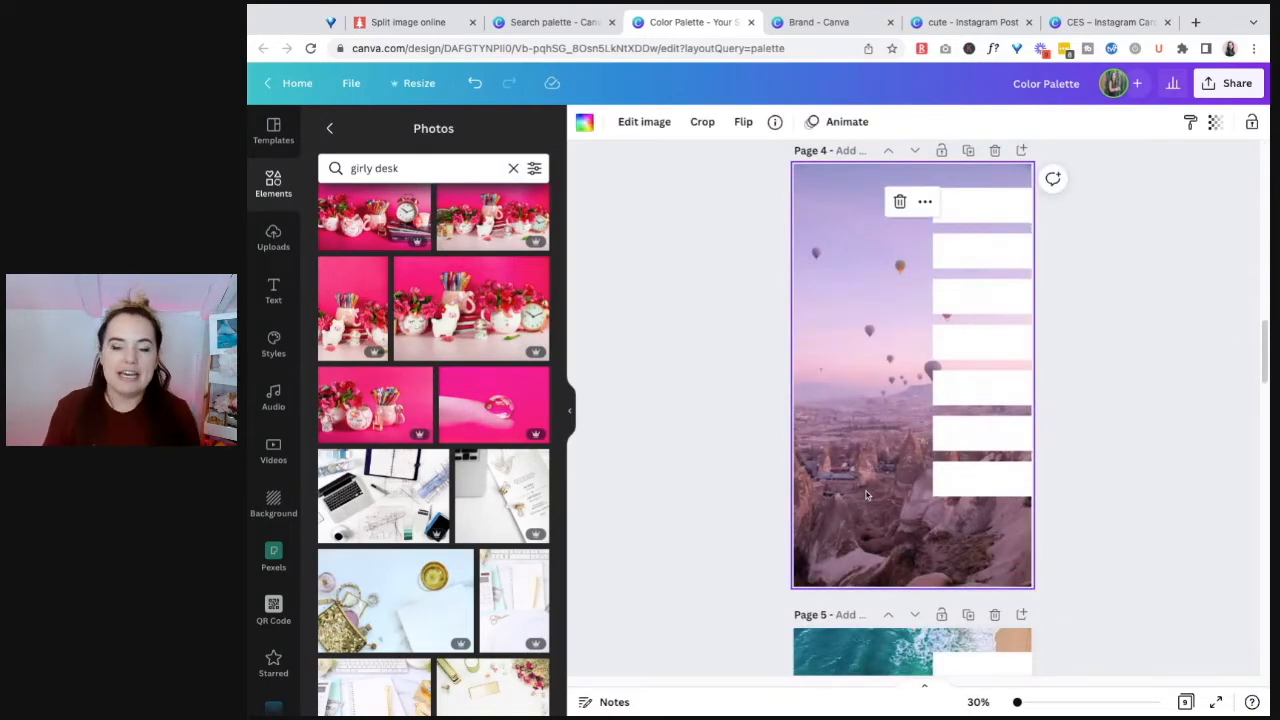
click(570, 412)
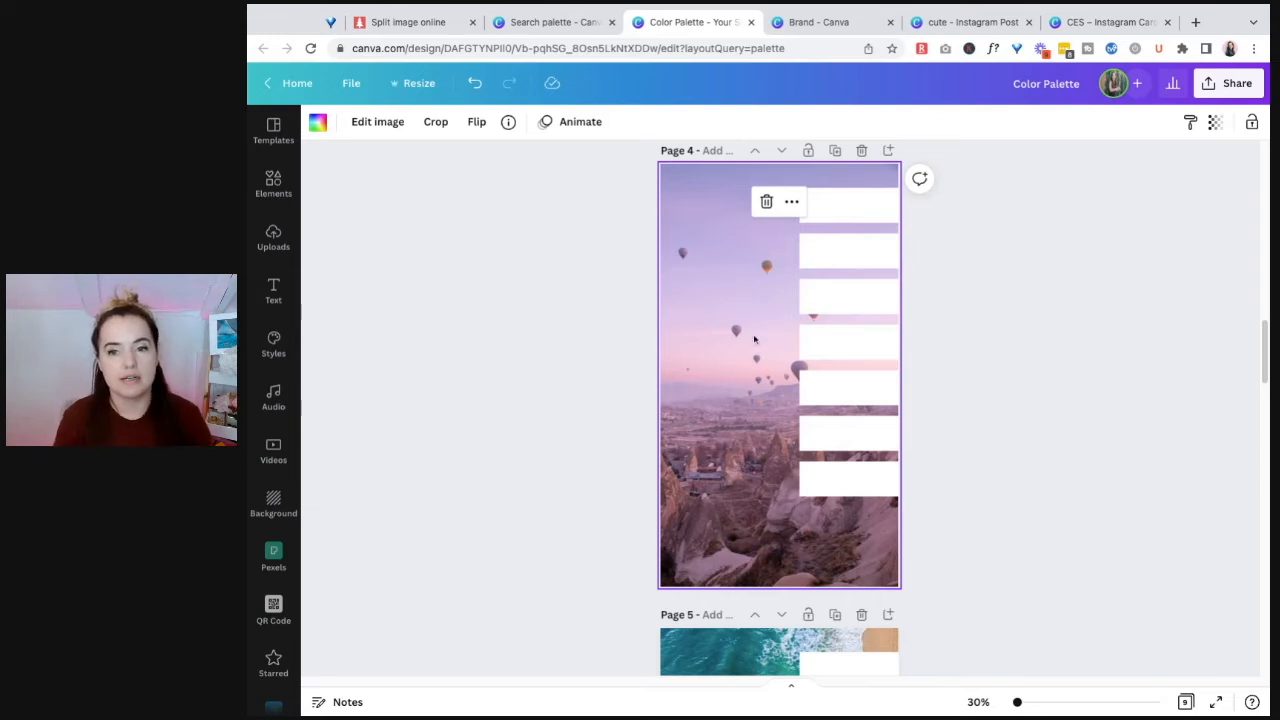
- Look through the brand palettes, colour palettes and colour-and-font combinations in the styles collection for inspiration
scroll(790, 470, down, 5)
scroll(790, 490, down, 2)
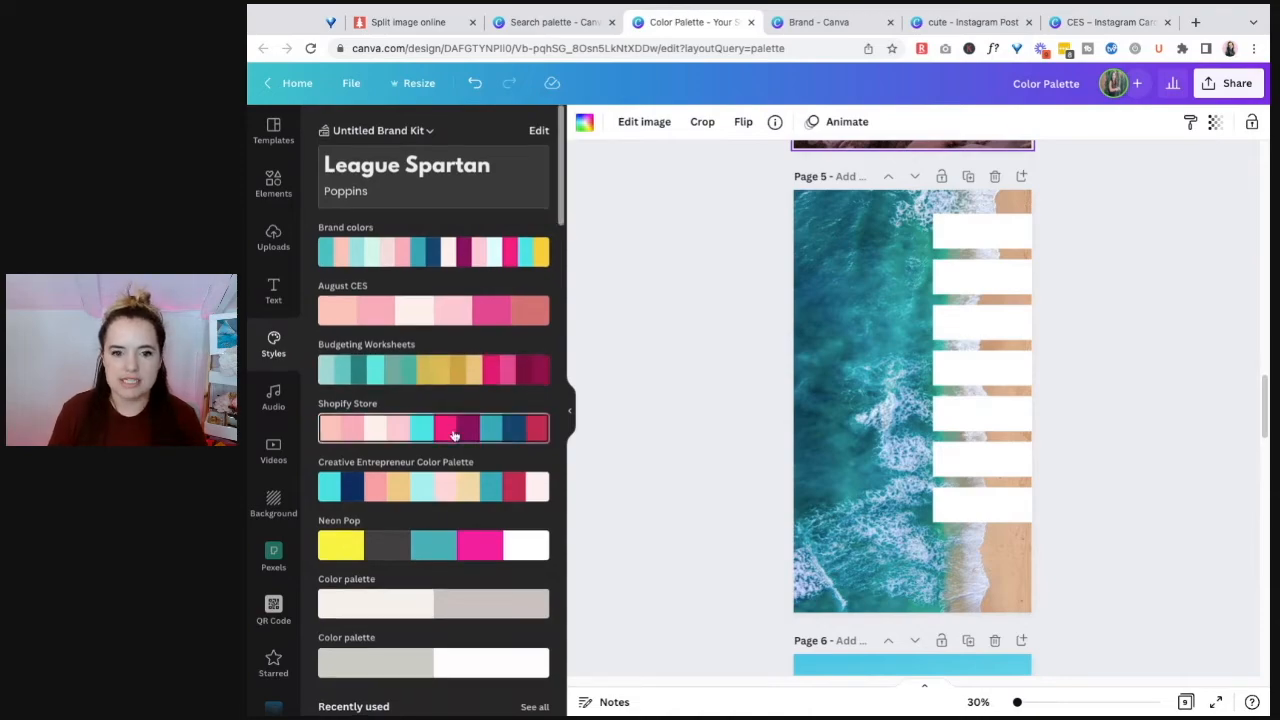
scroll(454, 435, down, 10)
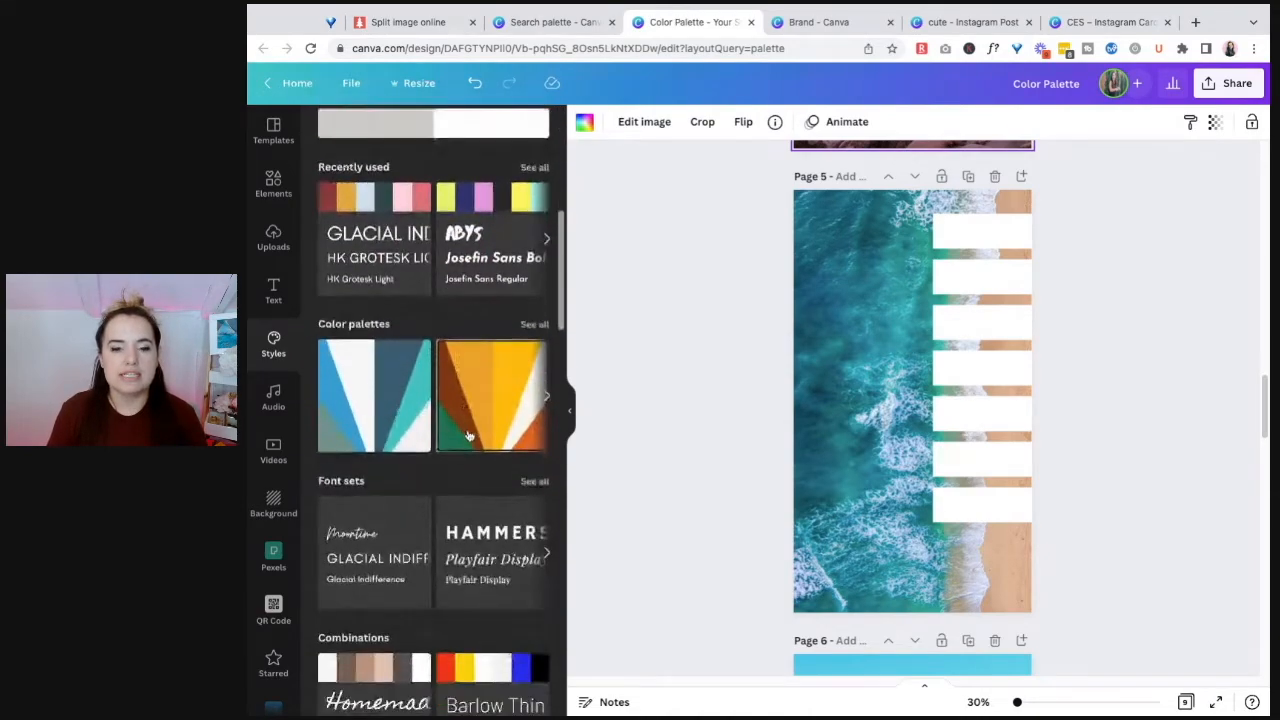
scroll(466, 434, down, 15)
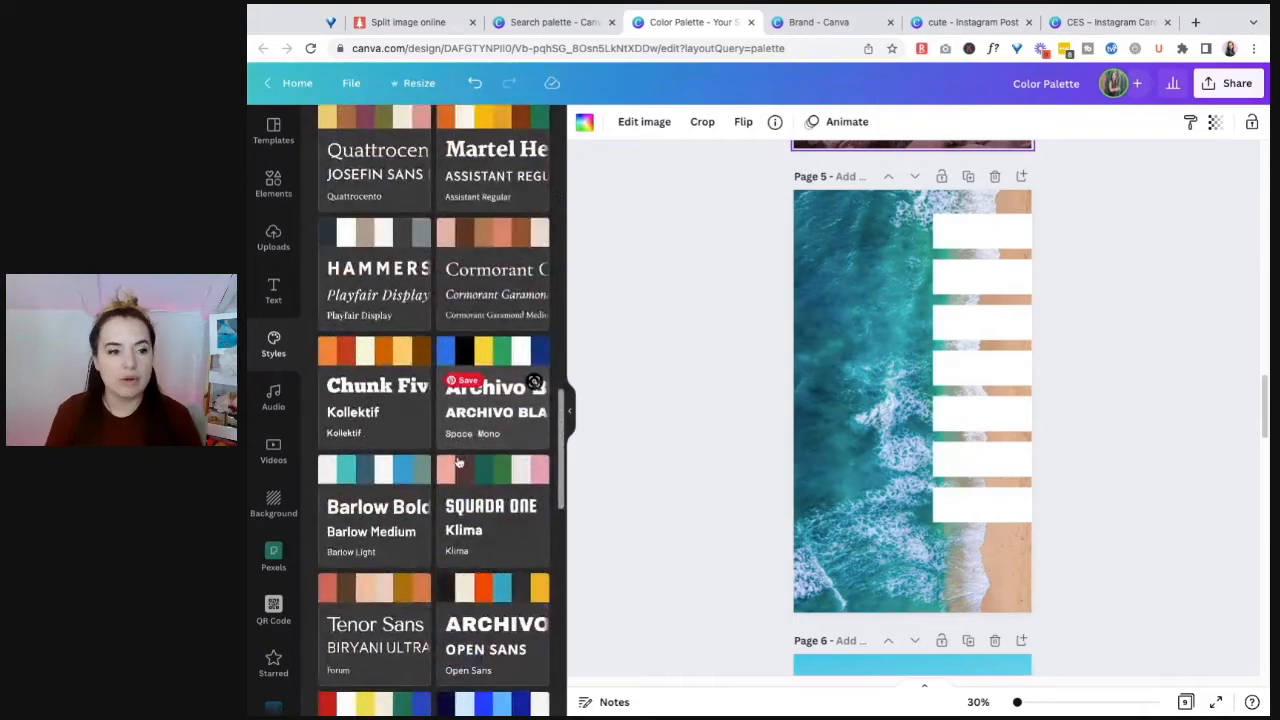
scroll(458, 458, down, 6)
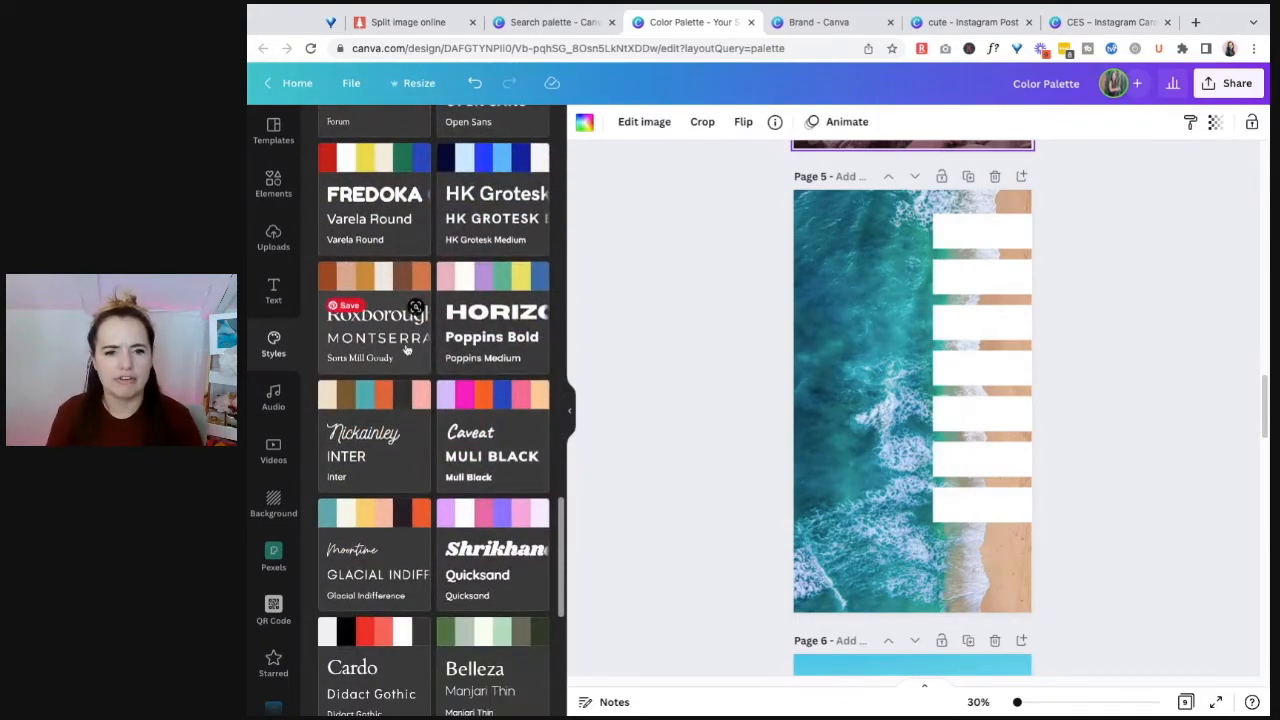
scroll(500, 420, down, 5)
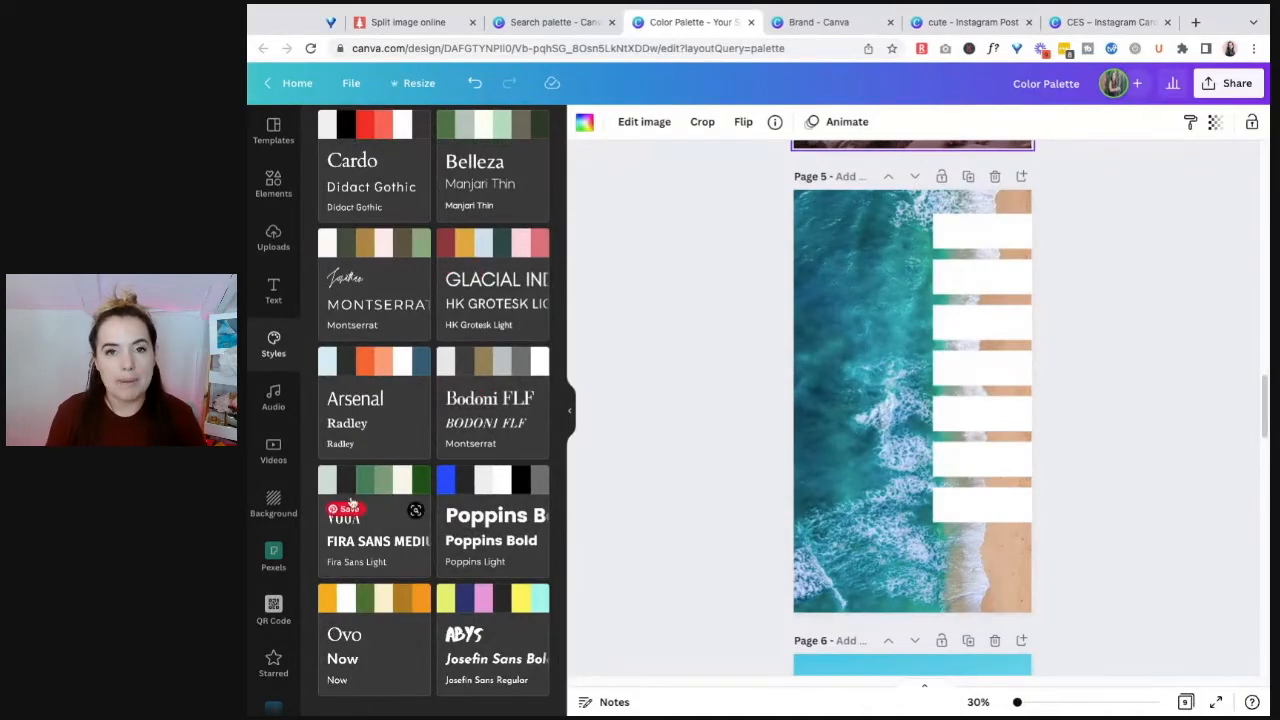
scroll(522, 572, up, 1)
scroll(522, 572, up, 1)
scroll(505, 510, up, 2)
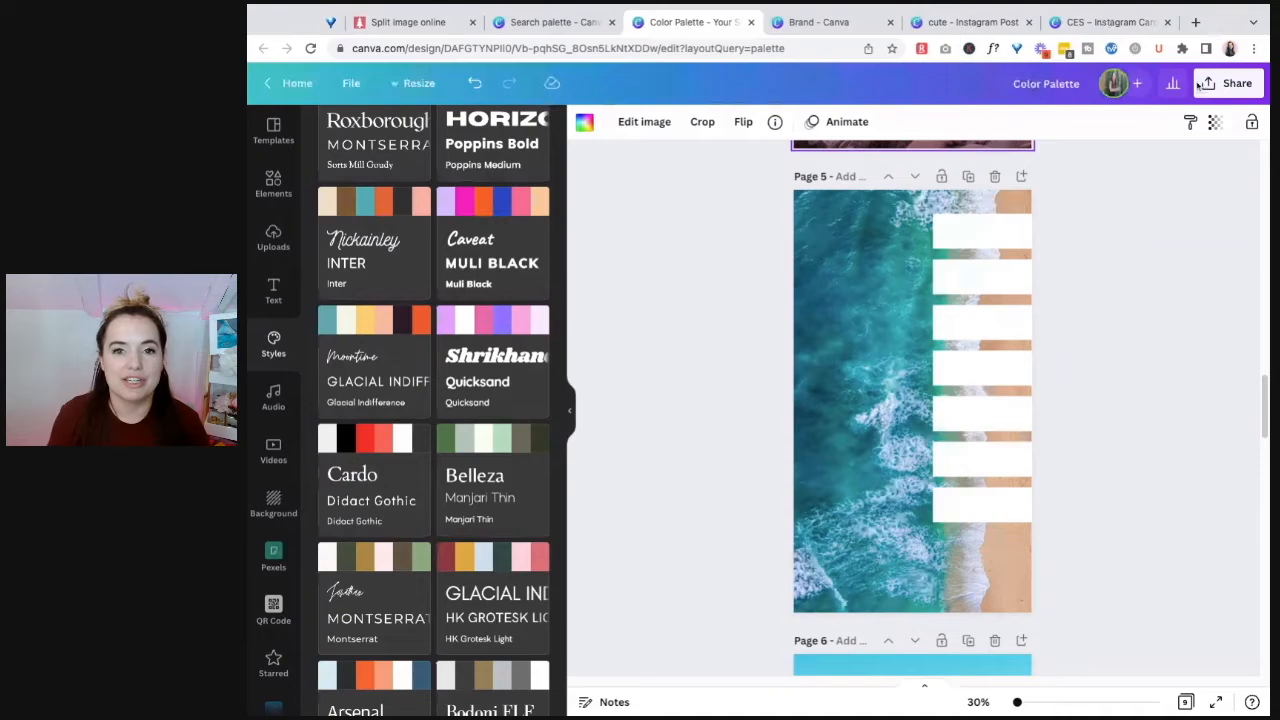
- Fill the first bar on page 5 with dark blue and the second with pale lavender-grey, both sampled from the ocean photo
click(980, 230)
click(317, 121)
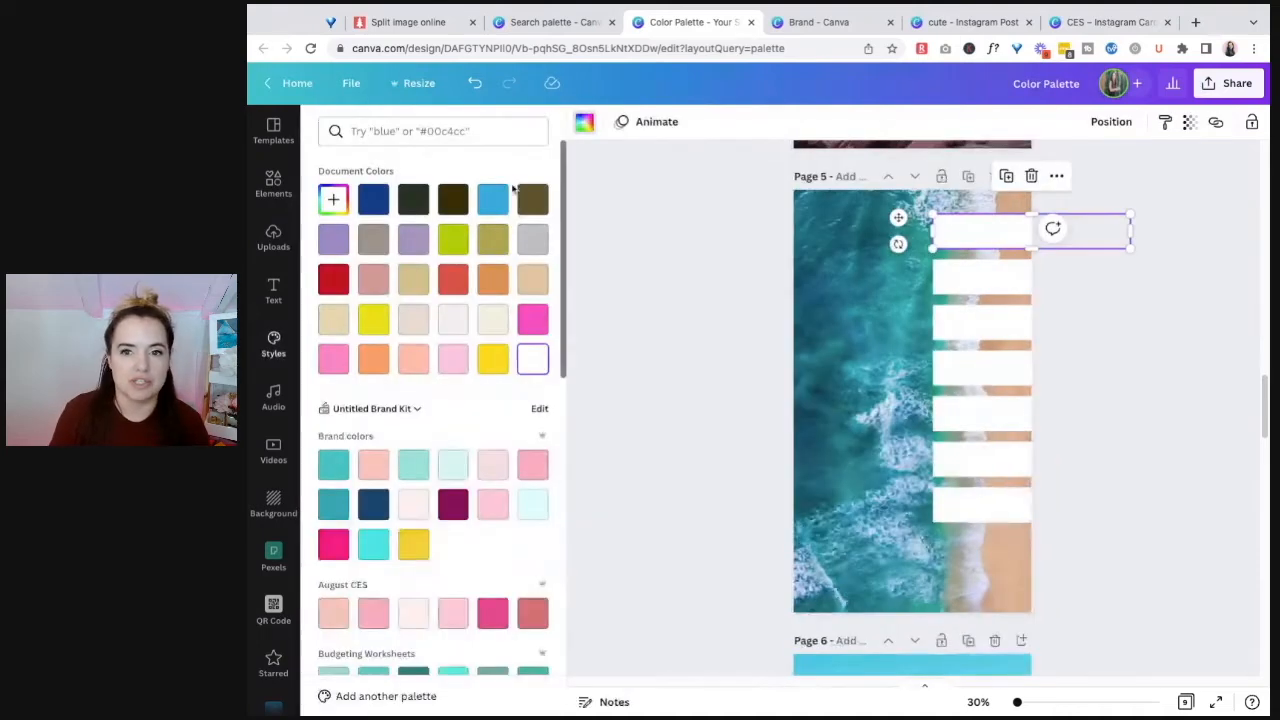
click(330, 205)
click(514, 351)
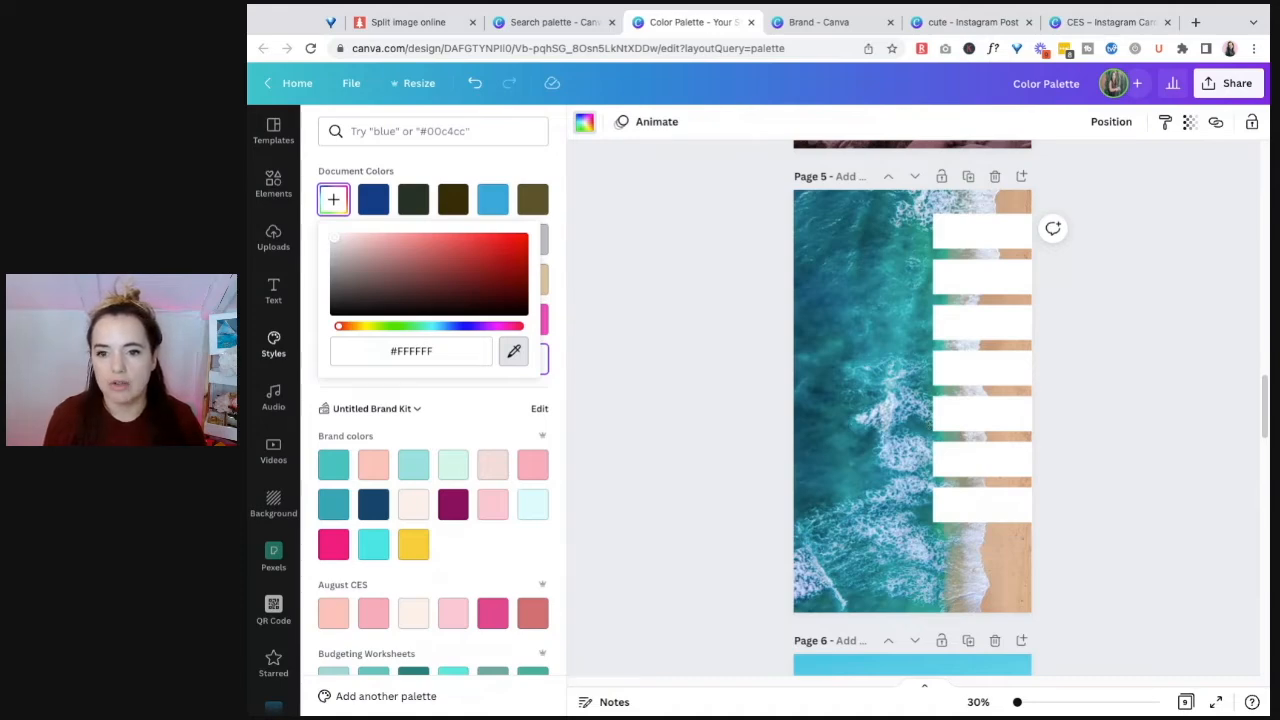
click(845, 275)
click(1012, 286)
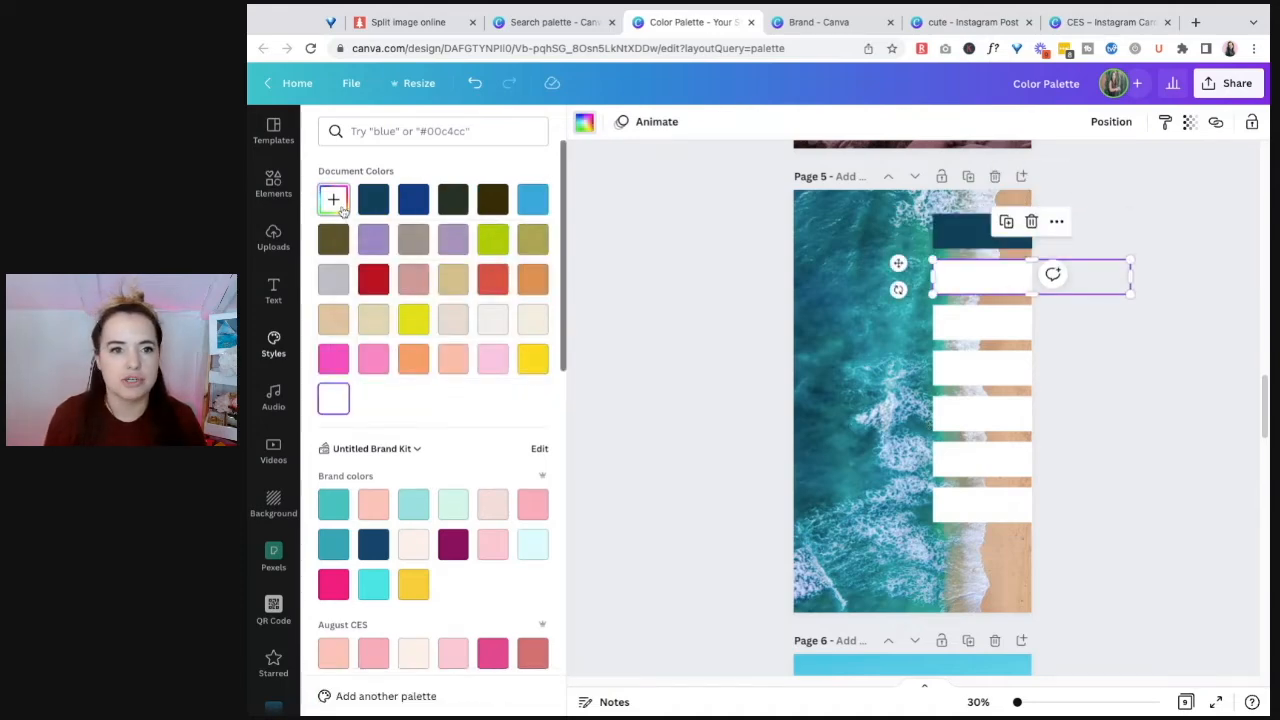
click(340, 202)
click(513, 350)
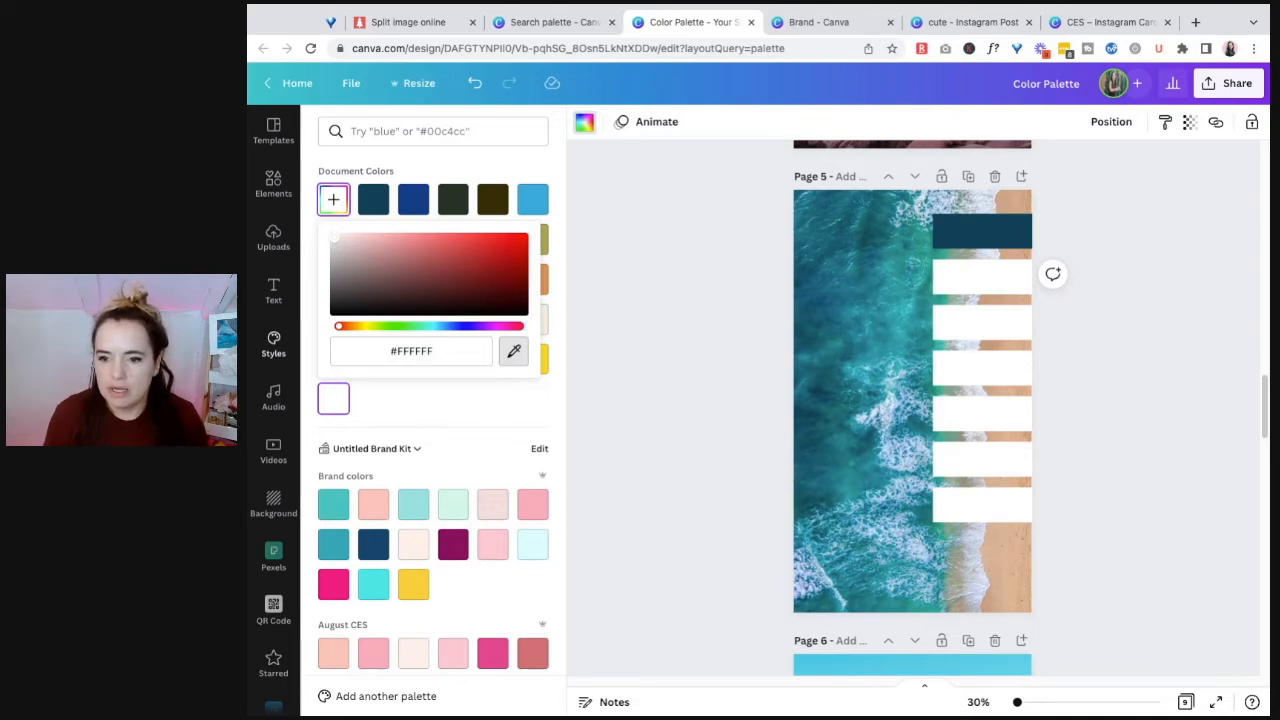
click(1053, 273)
- Fill the third bar on page 5 with teal from the water and the fourth with tan from the sand
click(982, 320)
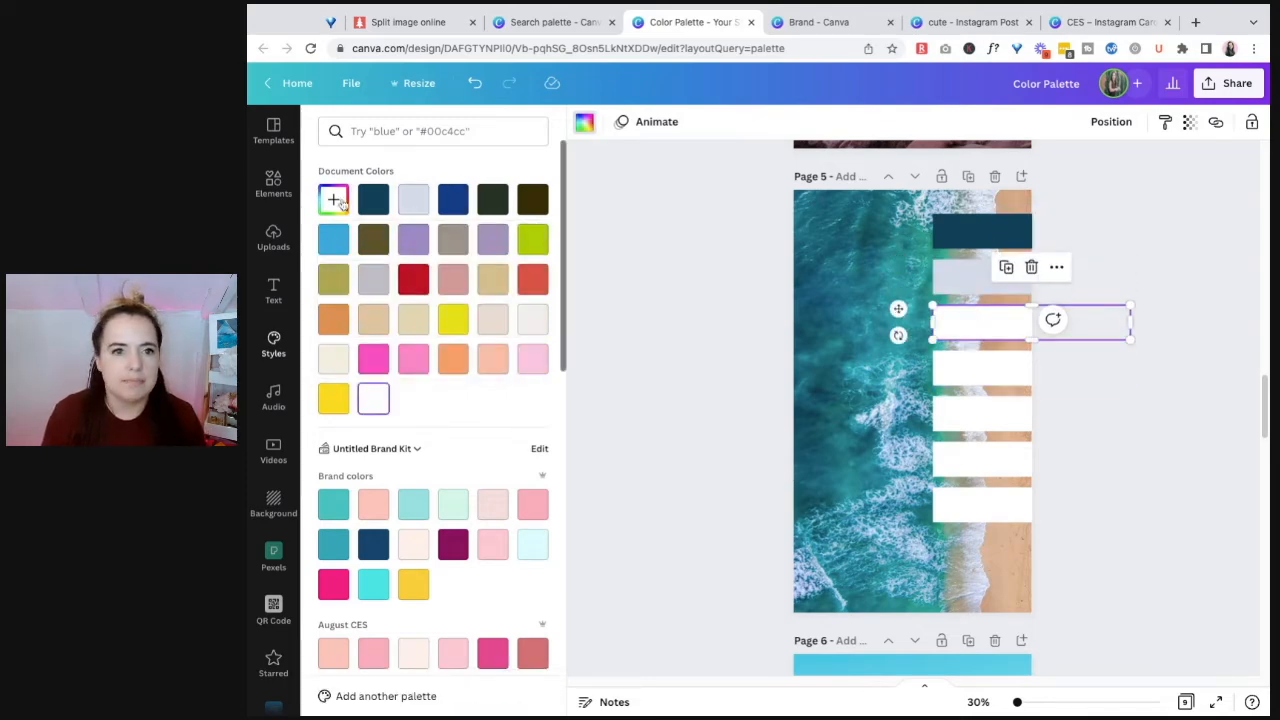
click(336, 200)
click(513, 350)
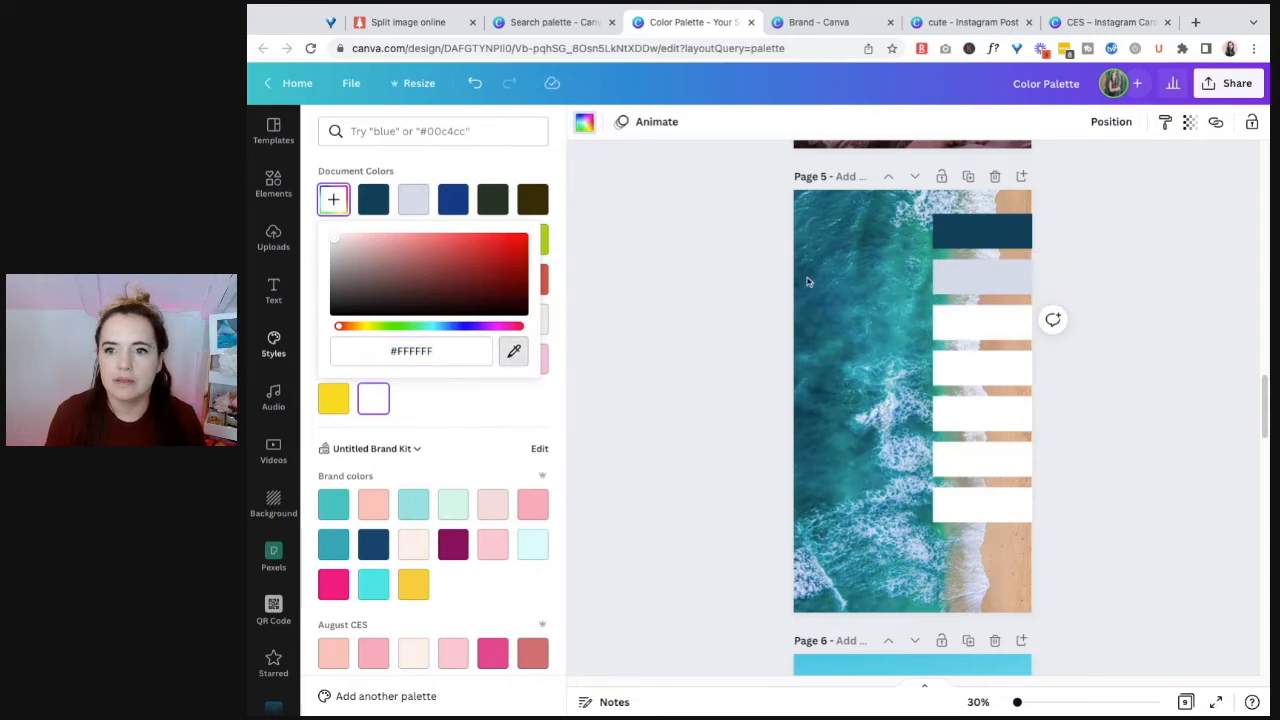
click(905, 245)
click(962, 368)
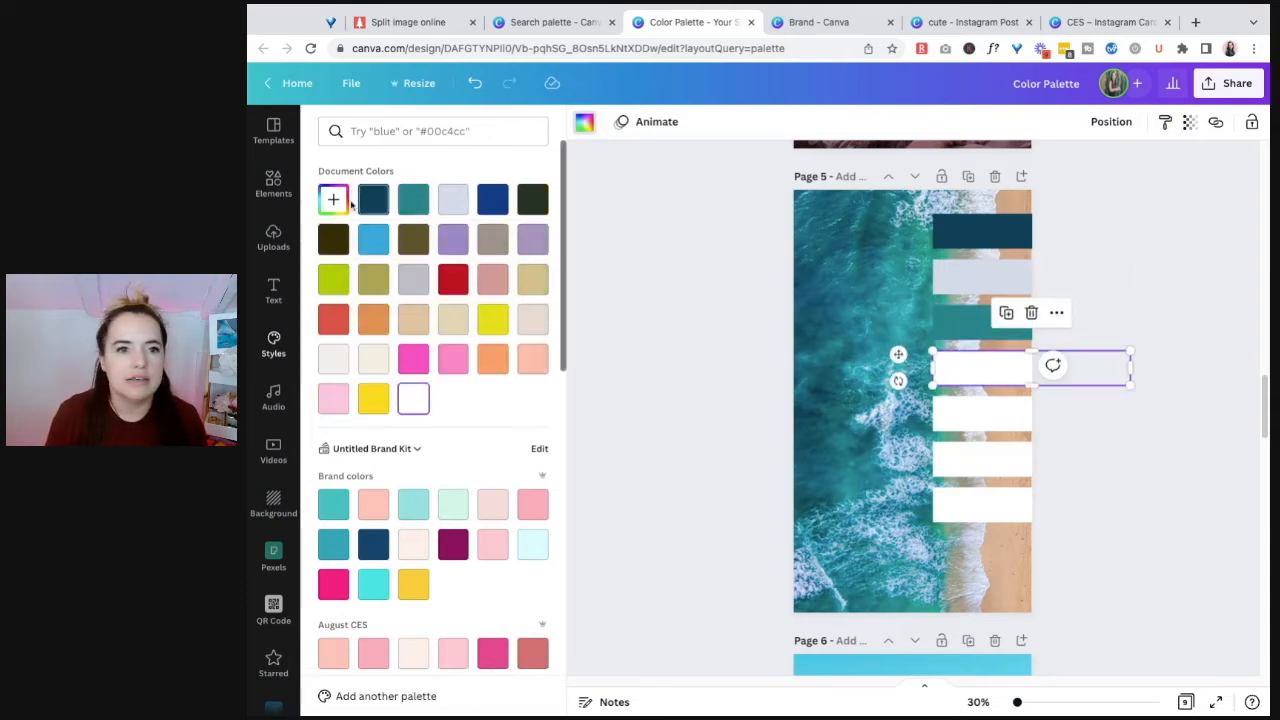
click(336, 200)
click(513, 350)
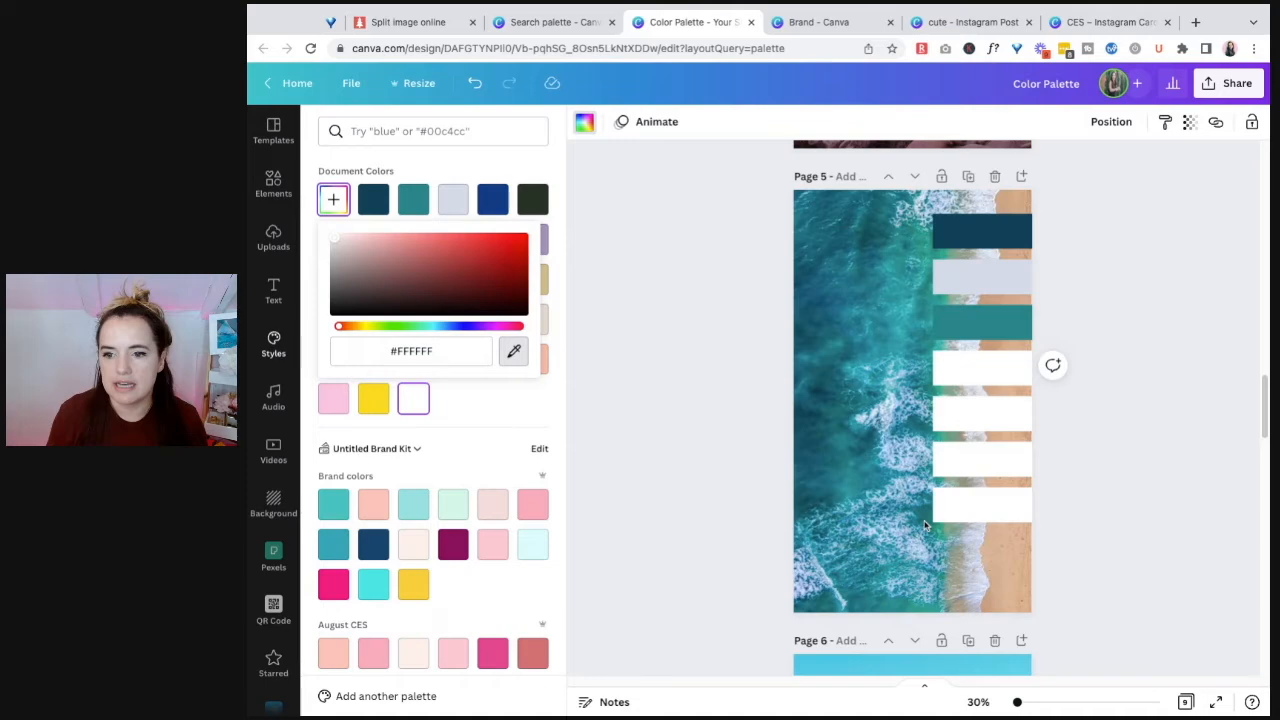
click(925, 527)
- Fill the fifth bar on page 5 with an olive-grey sampled from the photo's shoreline
click(980, 413)
click(333, 199)
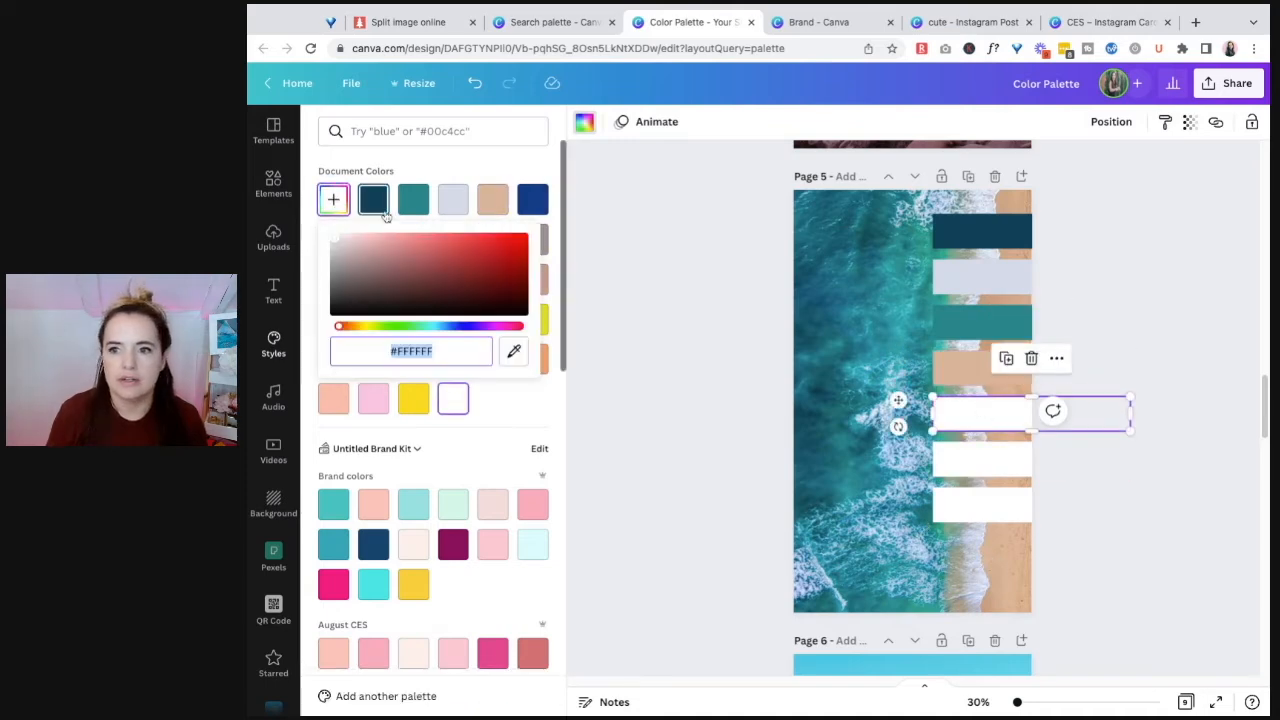
click(513, 350)
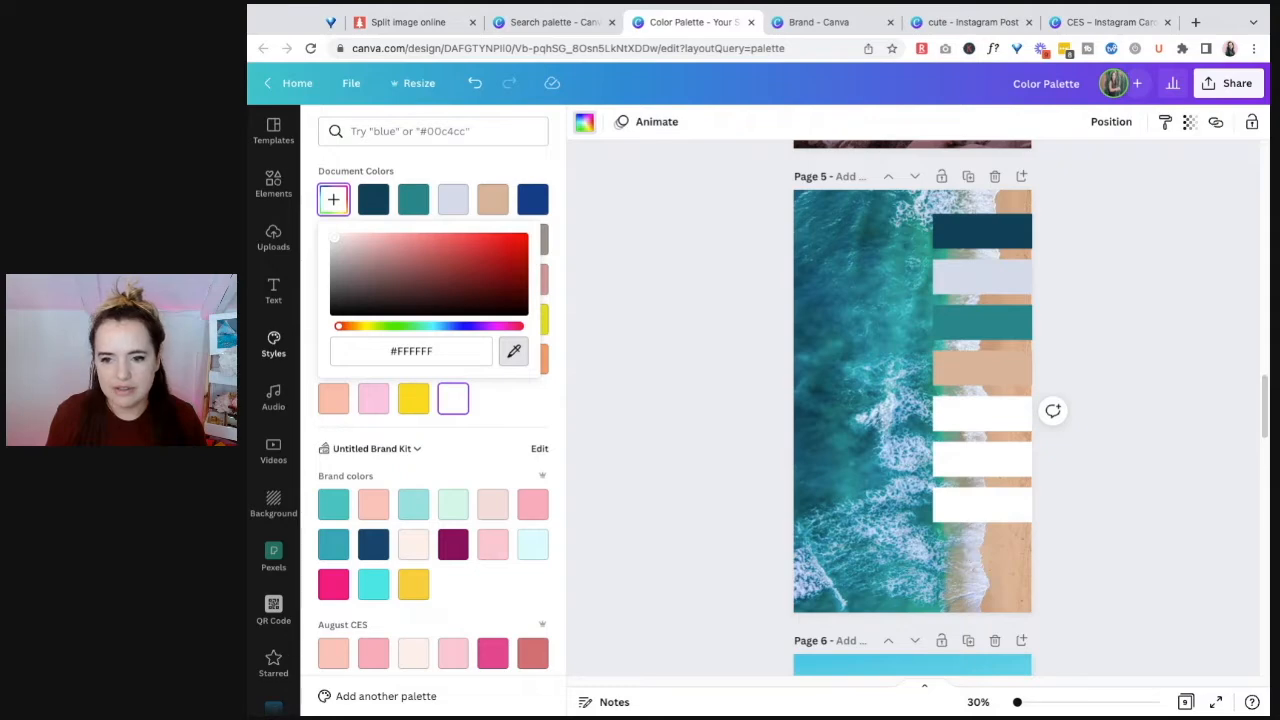
click(966, 555)
- Fill the sixth bar on page 5 with light blue and the seventh with #25778F, both sampled from the ocean photo, and deselect
click(1003, 460)
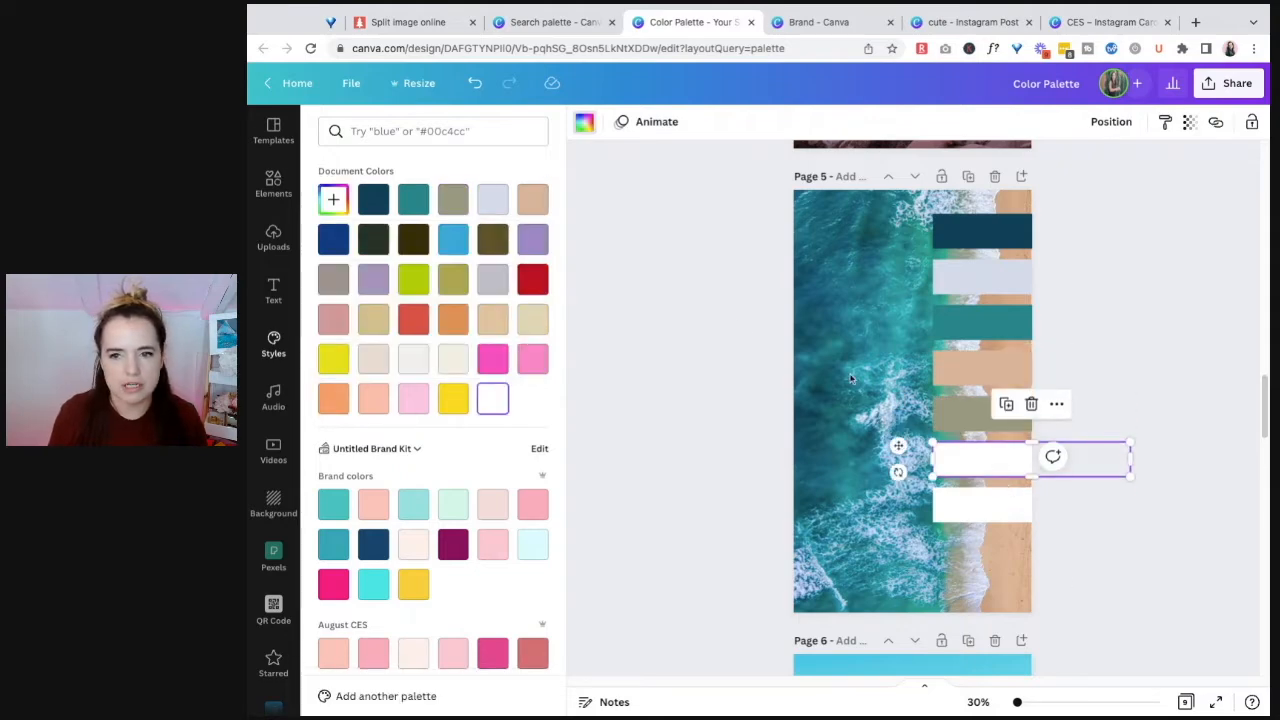
click(333, 199)
click(513, 350)
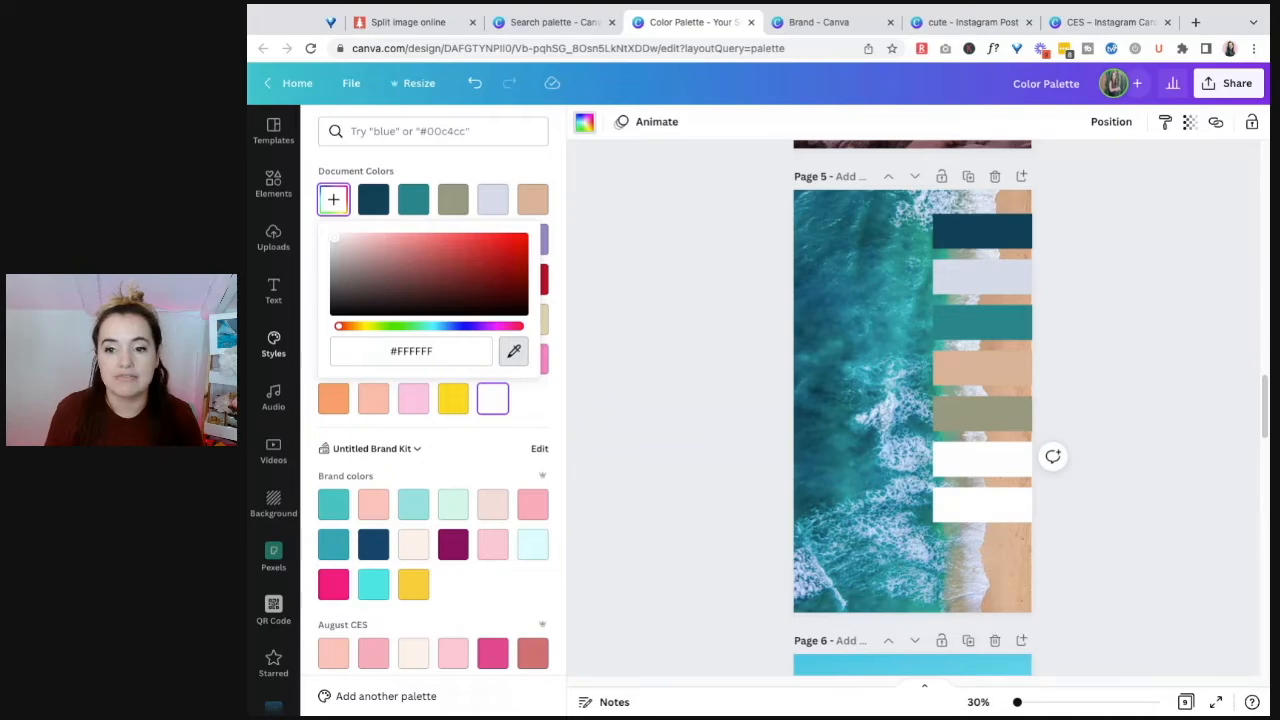
click(912, 450)
click(969, 515)
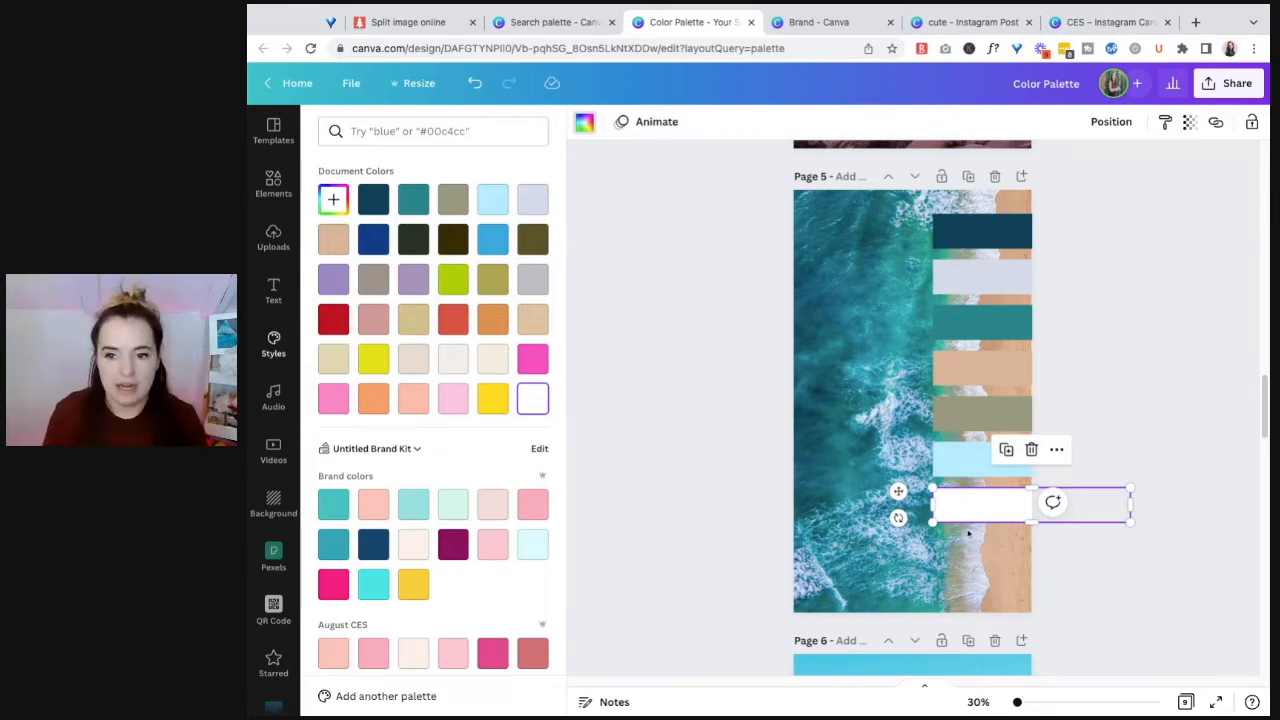
click(333, 199)
click(513, 350)
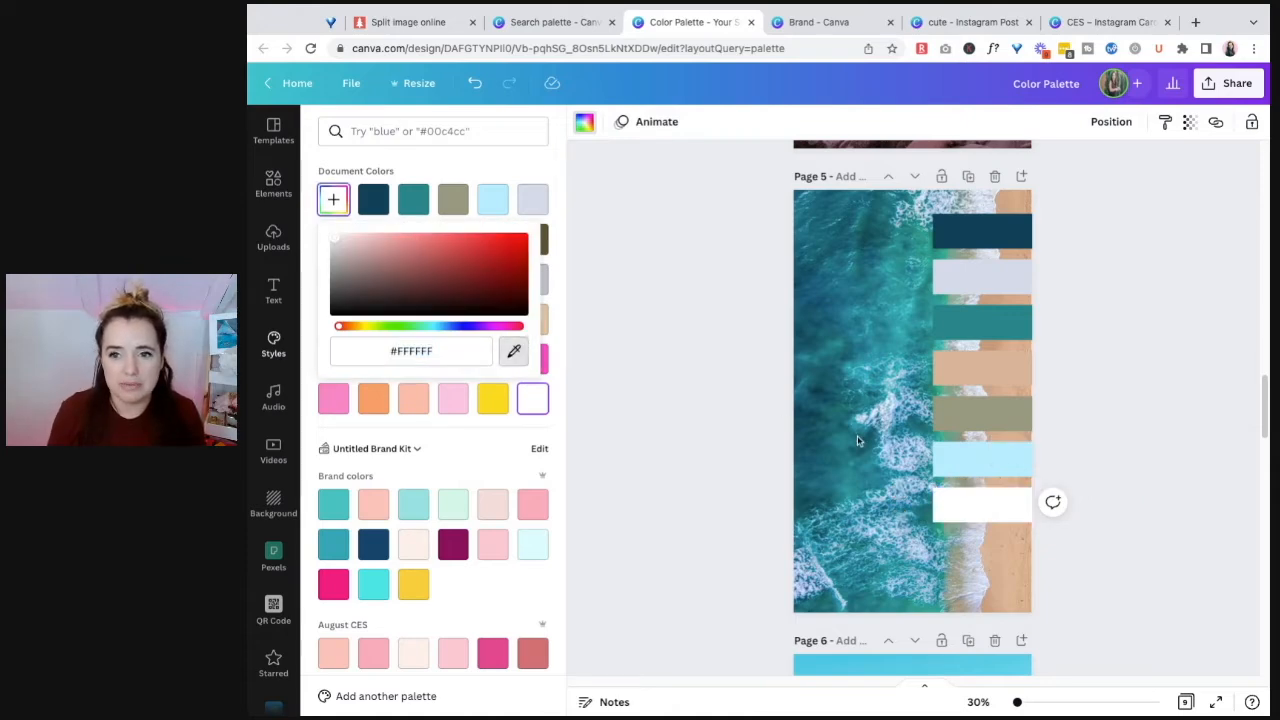
click(868, 462)
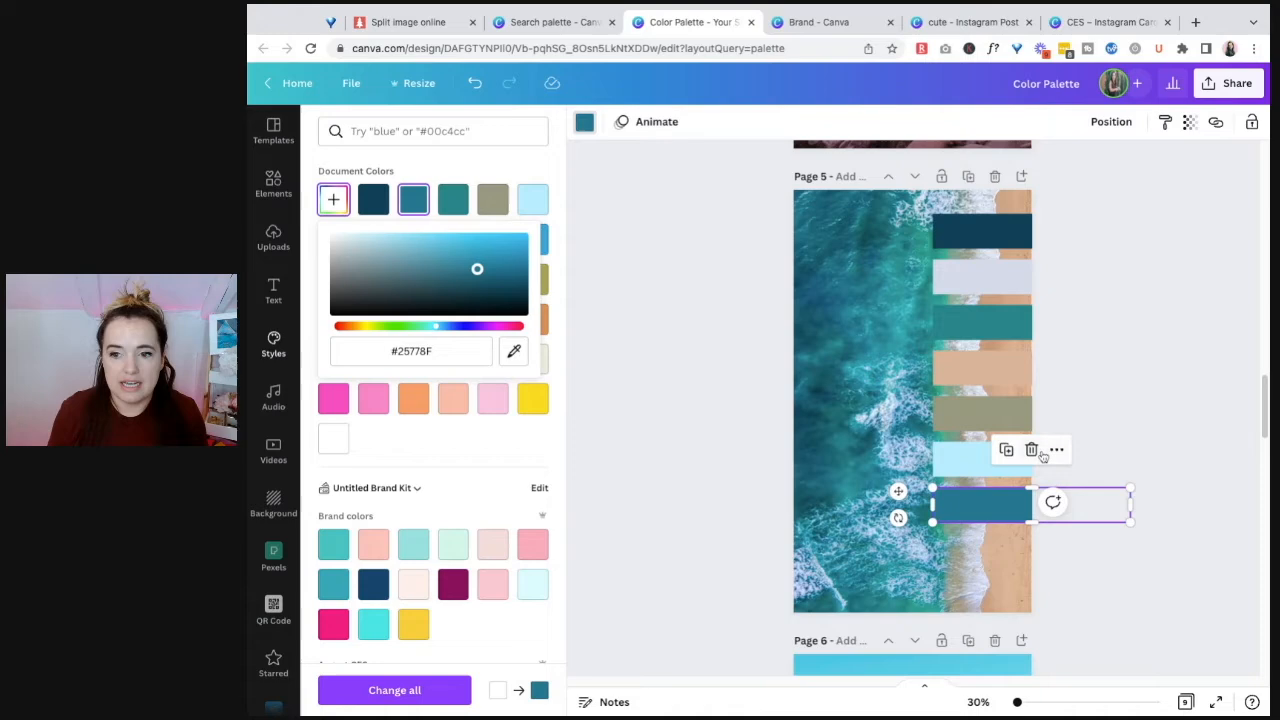
click(1115, 362)
- Replace the olive-grey of the fifth bar on page 5 with a sea green sampled from the photo
click(857, 552)
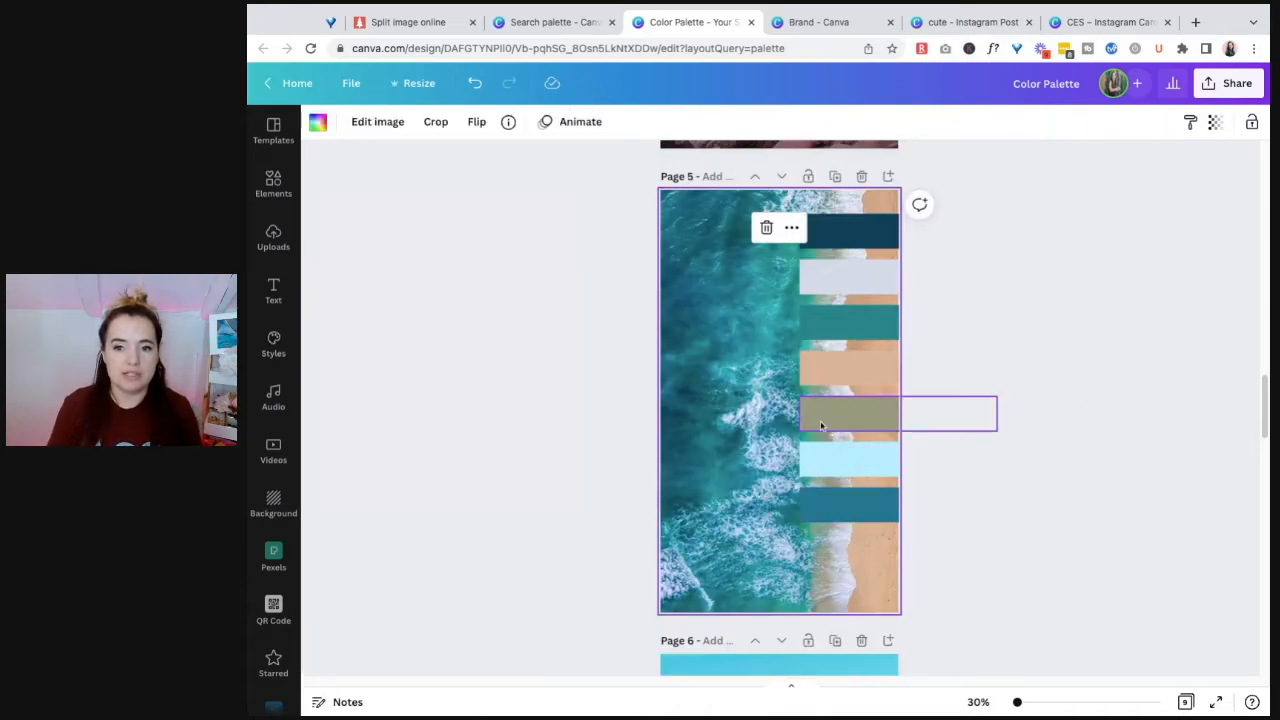
click(845, 424)
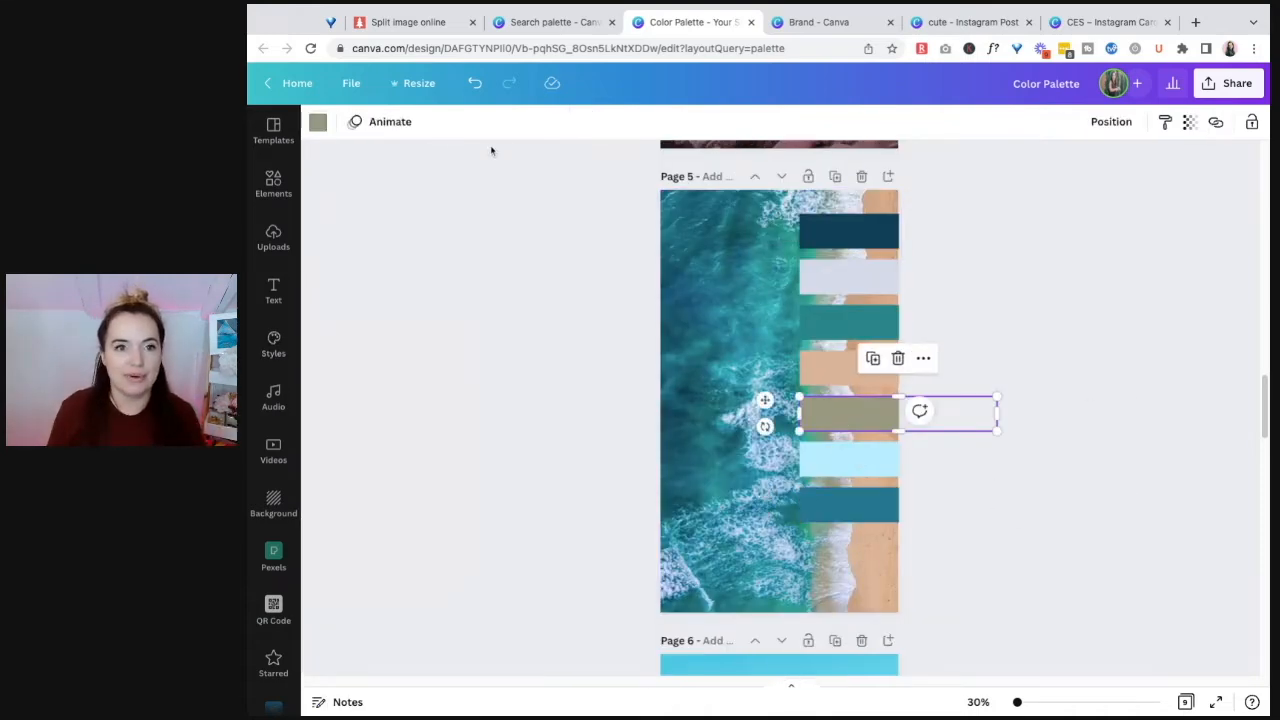
click(317, 121)
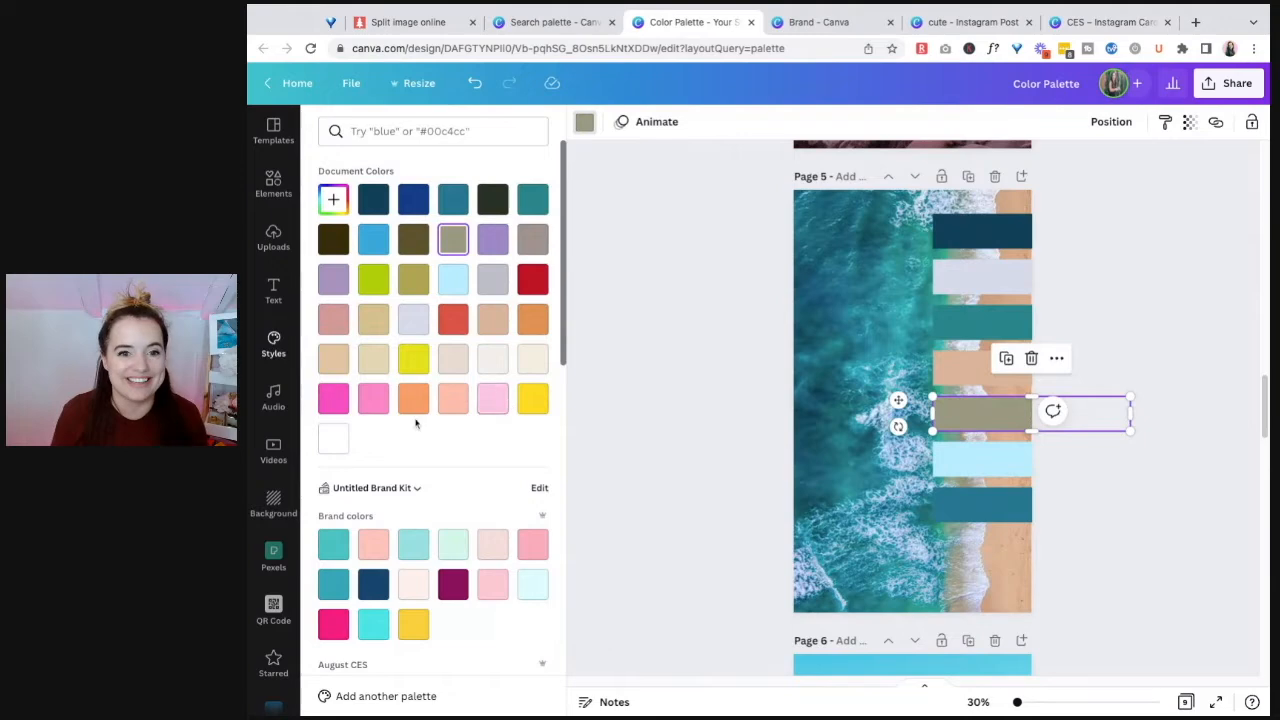
click(333, 199)
click(512, 354)
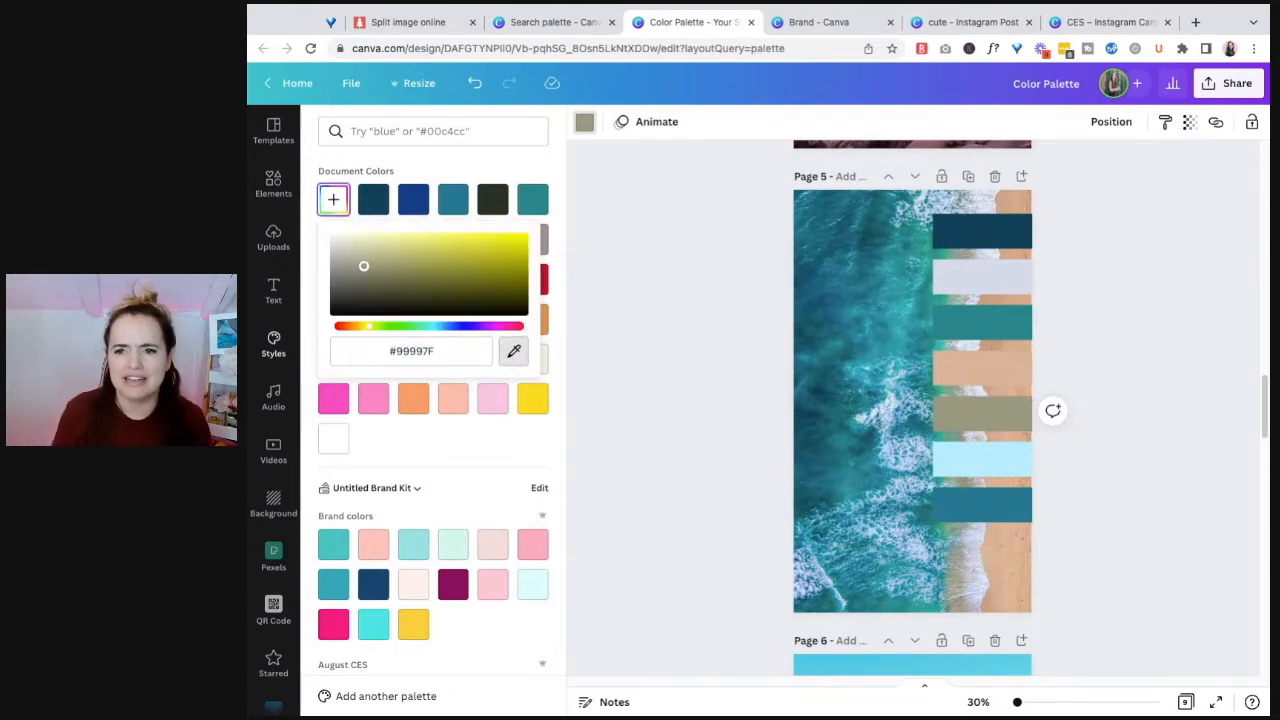
click(953, 578)
click(1209, 503)
- Move all seven bars on page 5 together inward and slightly down so they lie centred across the beach photo
click(925, 533)
drag(879, 562, 735, 243)
drag(855, 228, 856, 243)
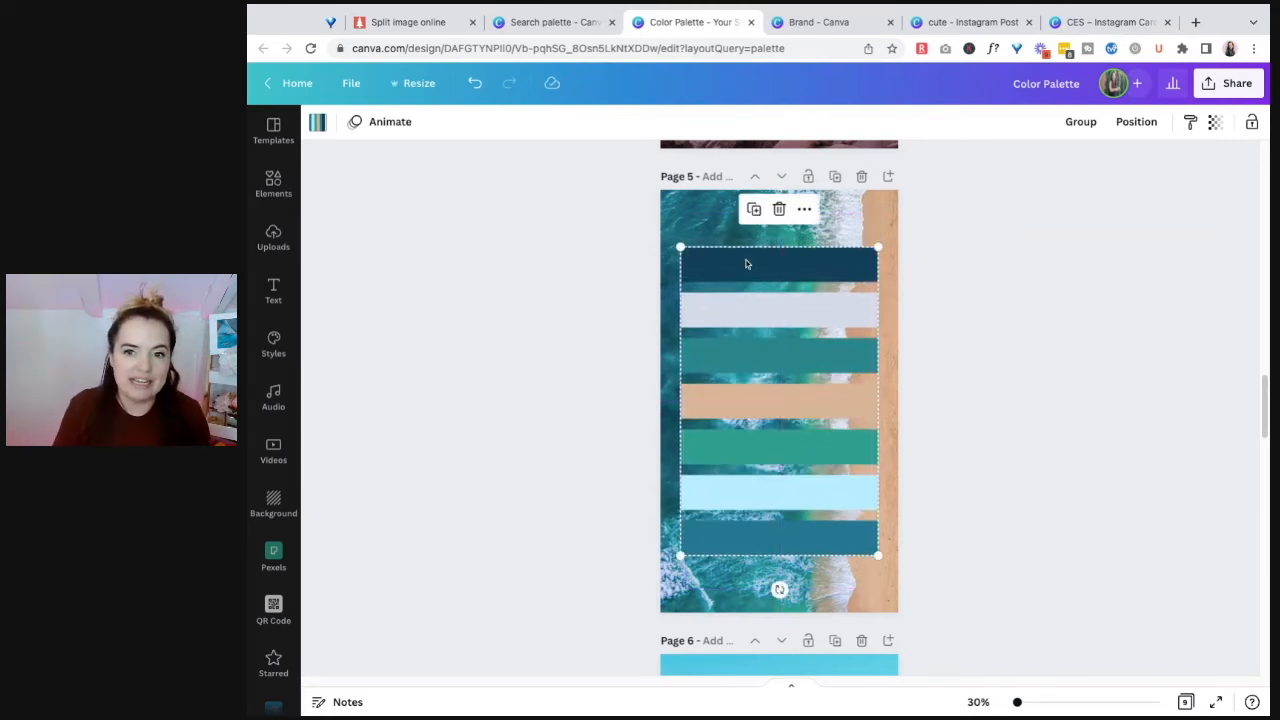
click(879, 208)
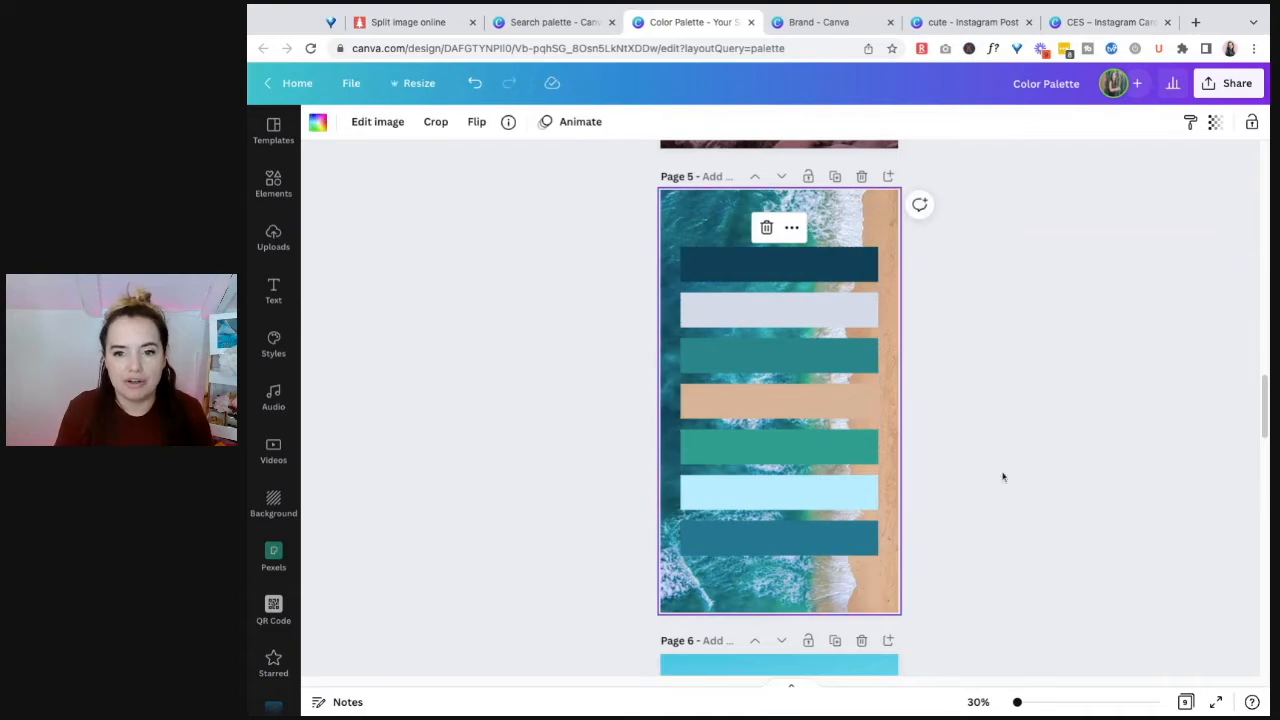
drag(882, 604, 837, 269)
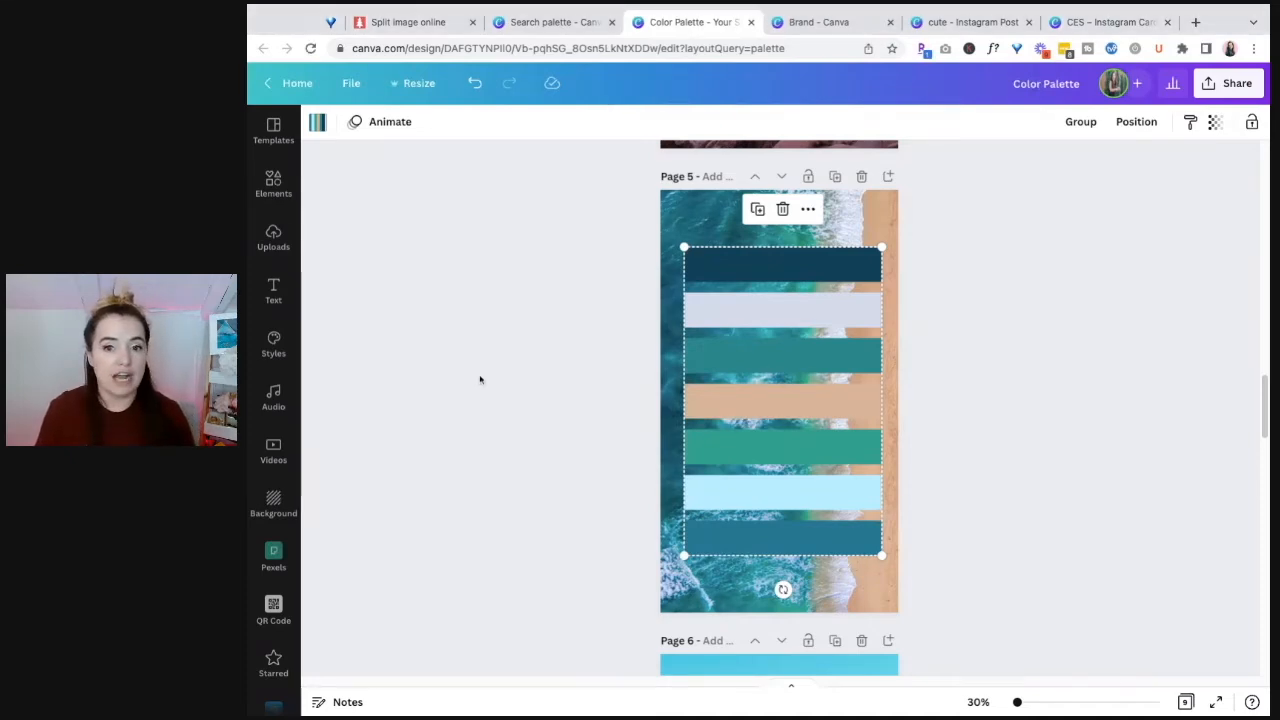
- Go back to page 3, select its seven colour bars together, and switch the selection to the flower photo
scroll(966, 477, up, 10)
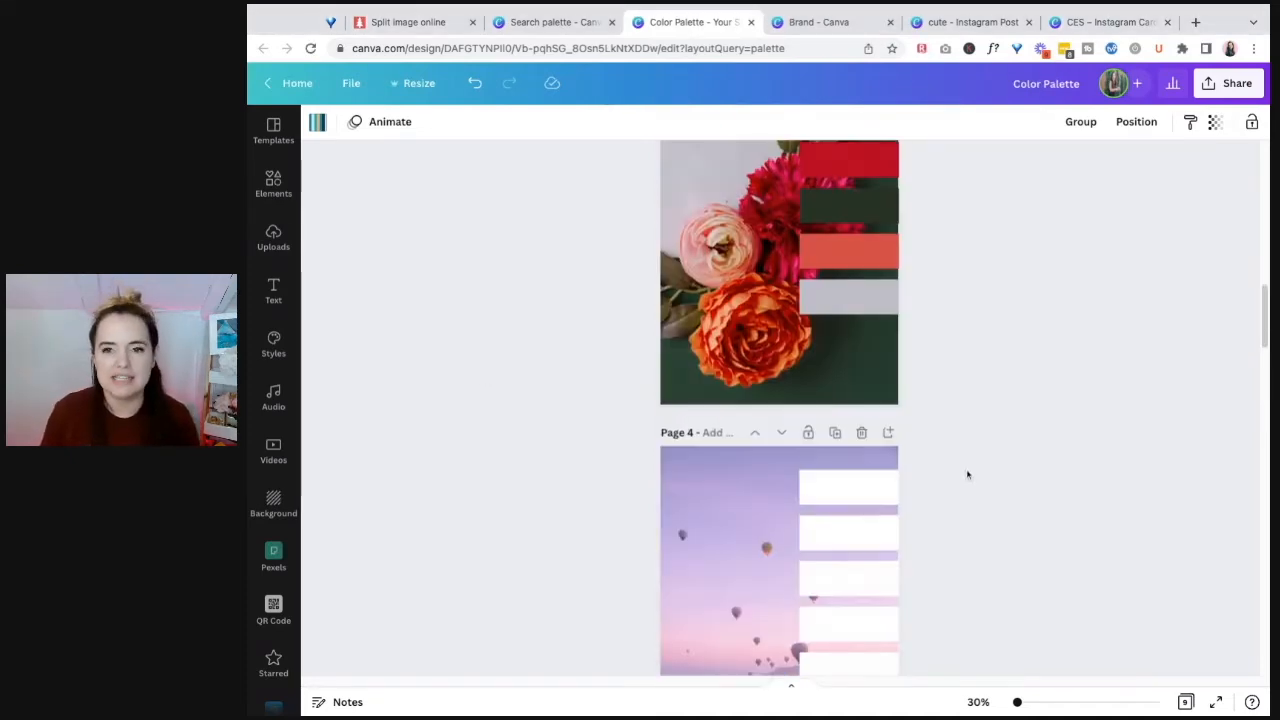
drag(942, 590, 800, 235)
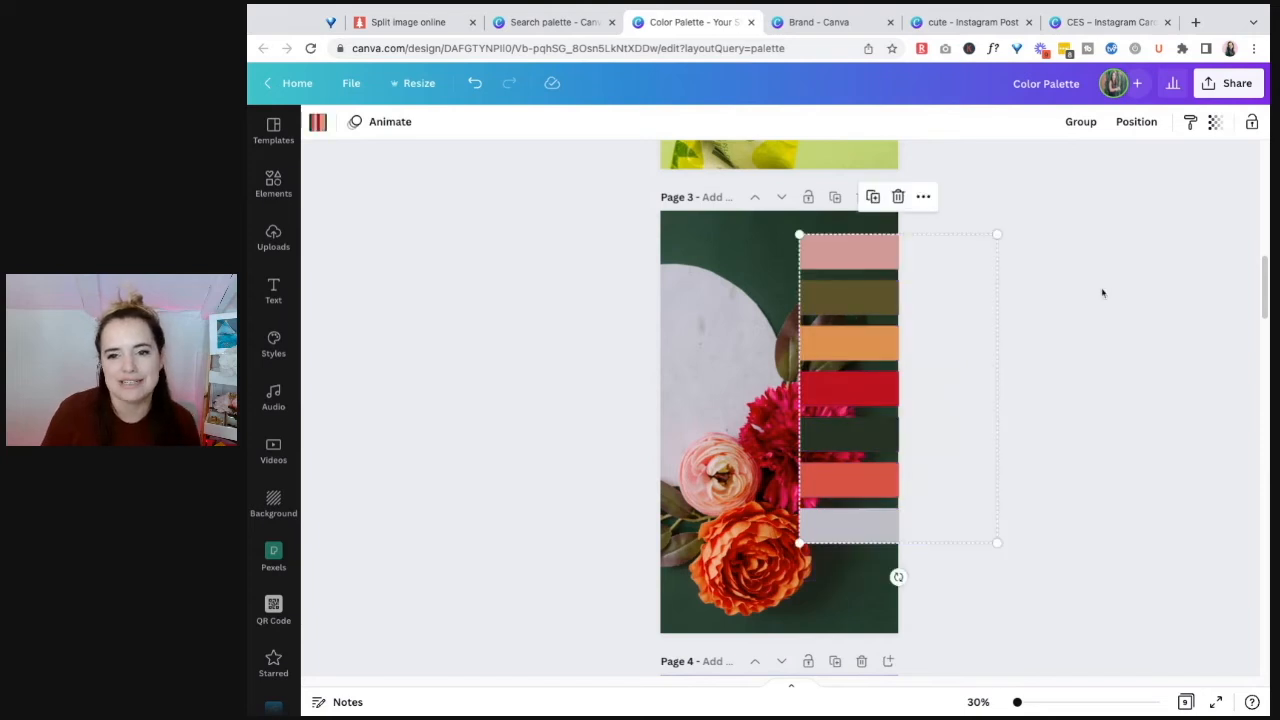
click(728, 442)
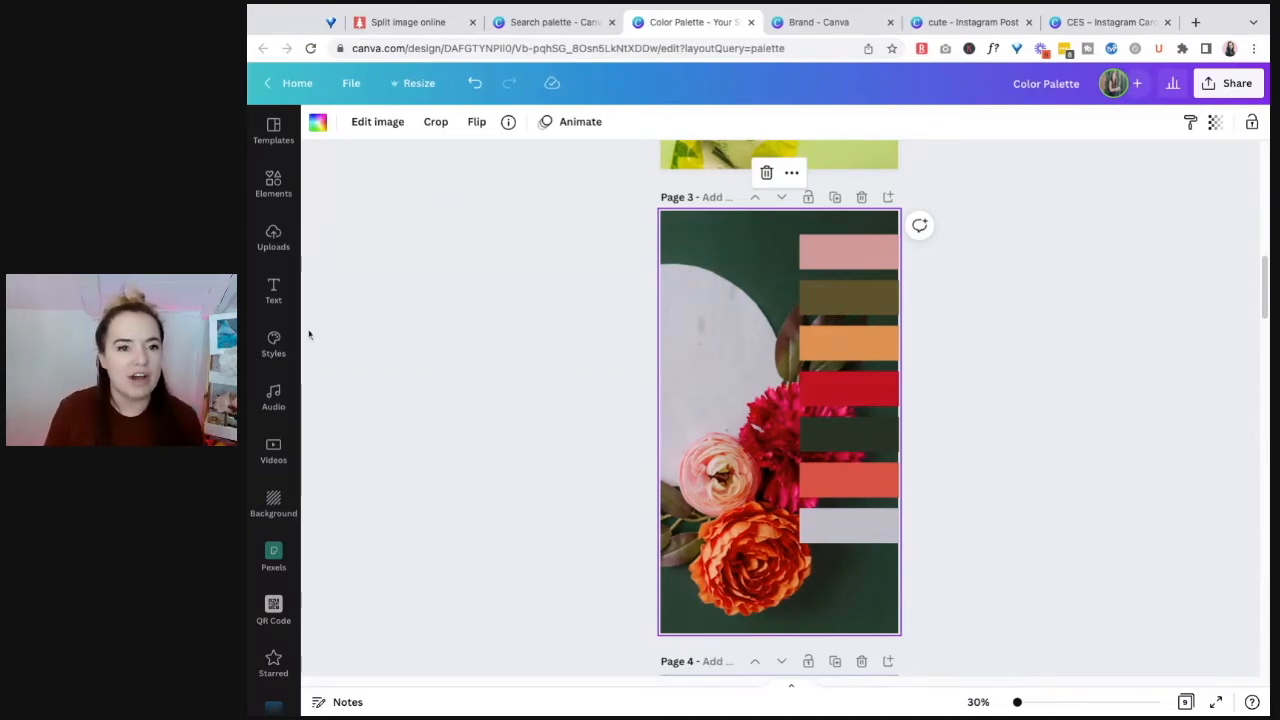
- Reopen the styles collection and review the ready-made combinations and the brand kit palettes
click(273, 343)
scroll(468, 284, up, 5)
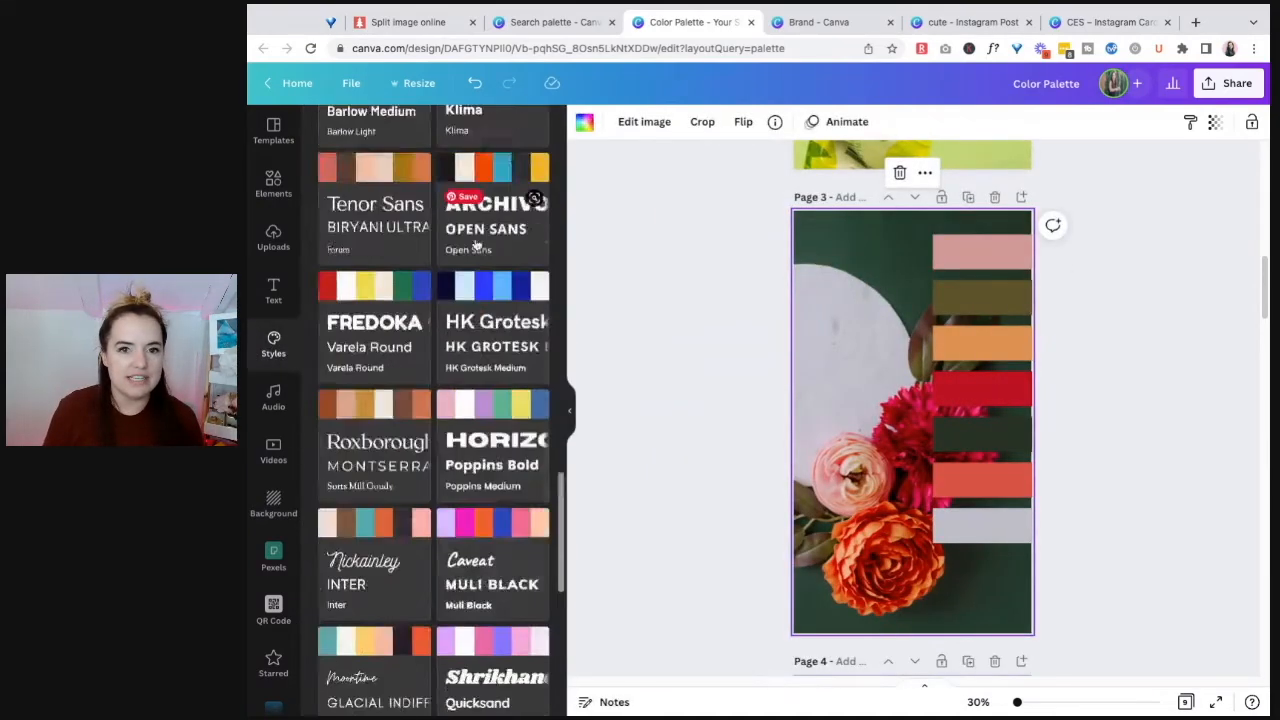
scroll(442, 450, down, 8)
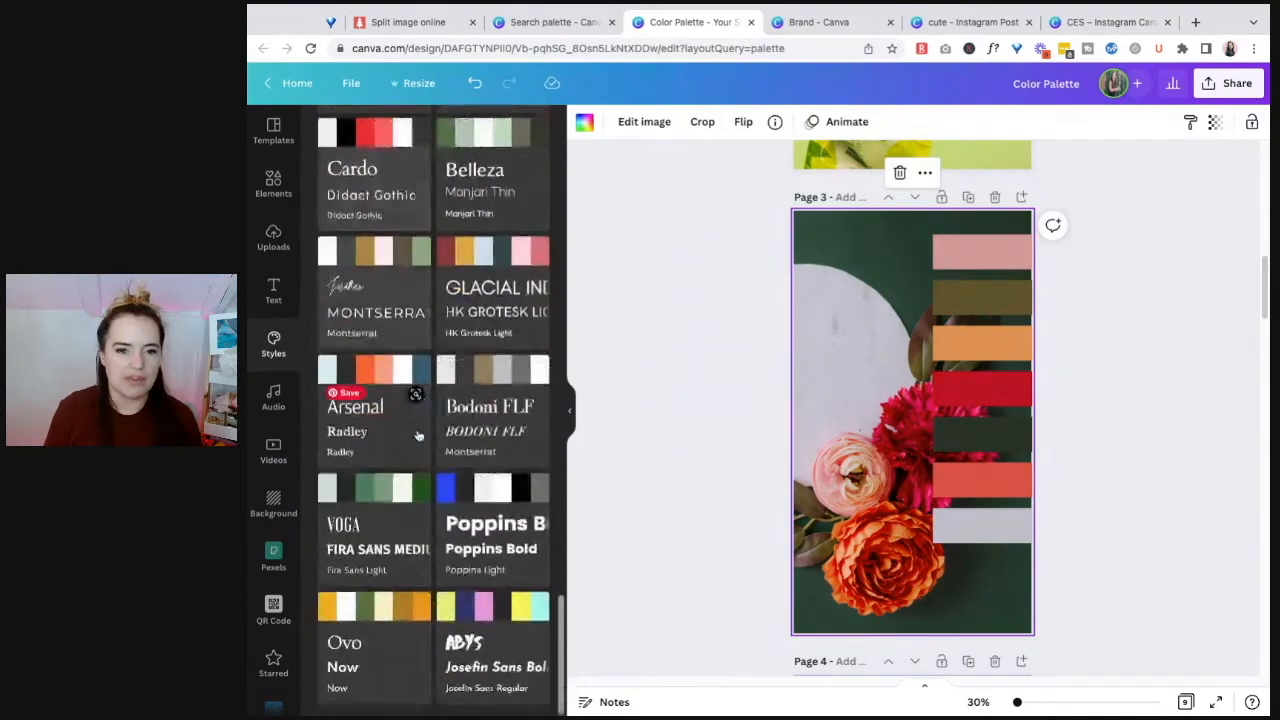
scroll(511, 543, up, 10)
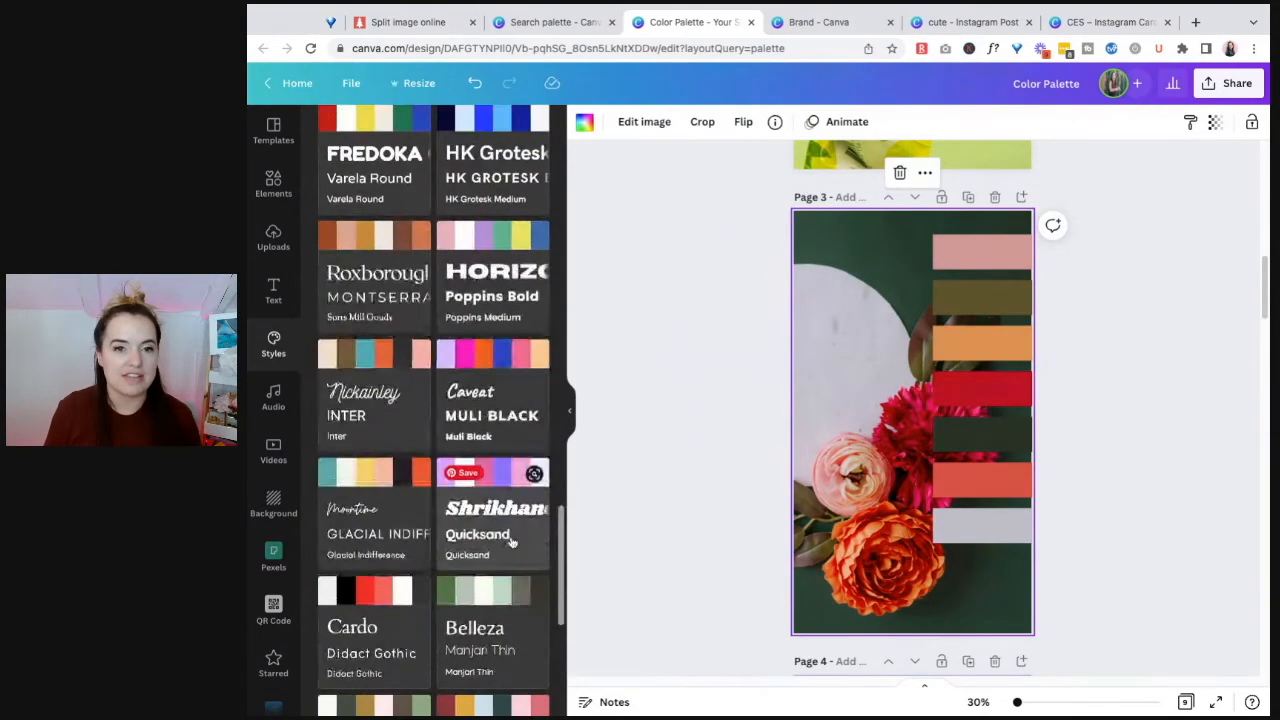
scroll(511, 543, up, 10)
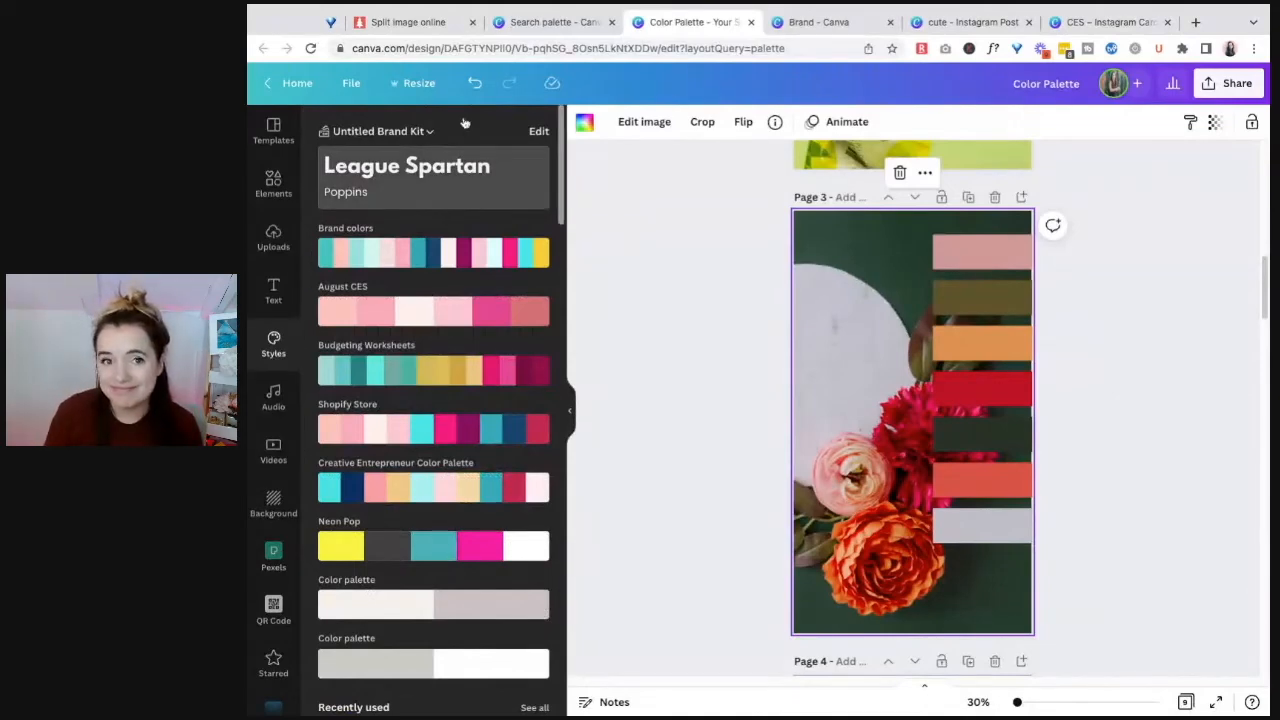
- Open the list of available brand kits and choose Untitled Brand Kit for the styles
click(429, 135)
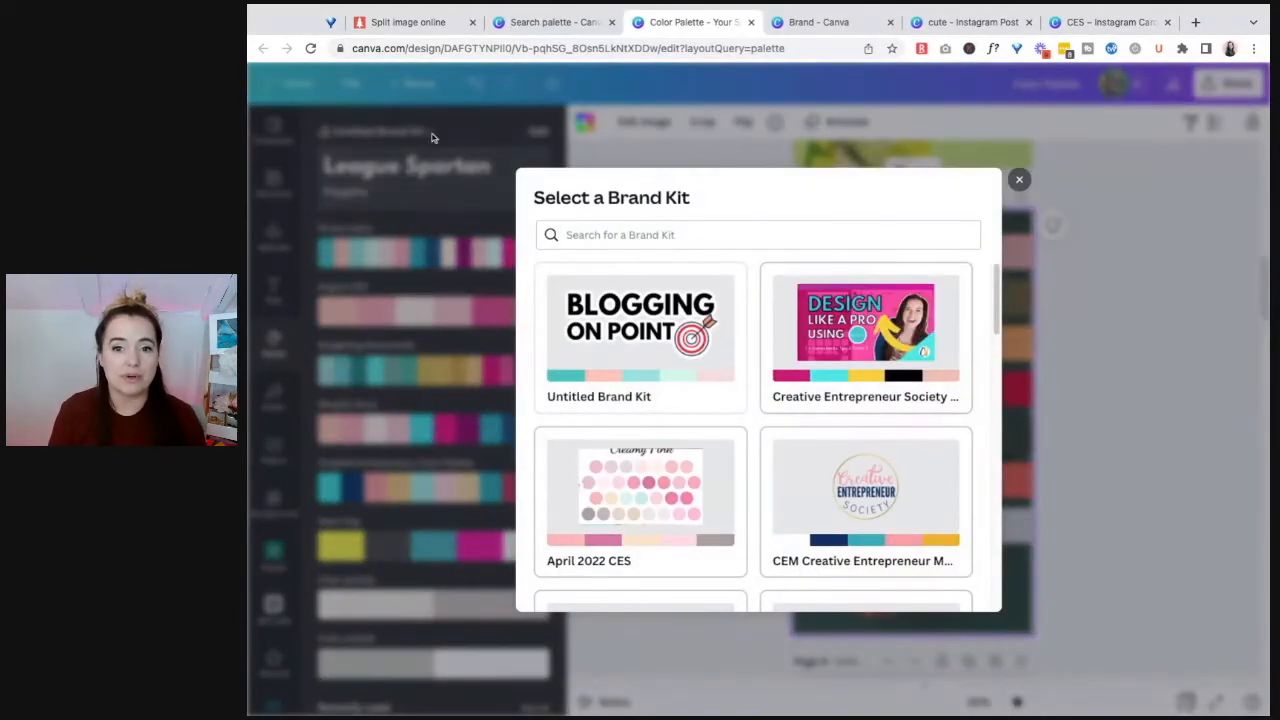
scroll(862, 340, down, 1)
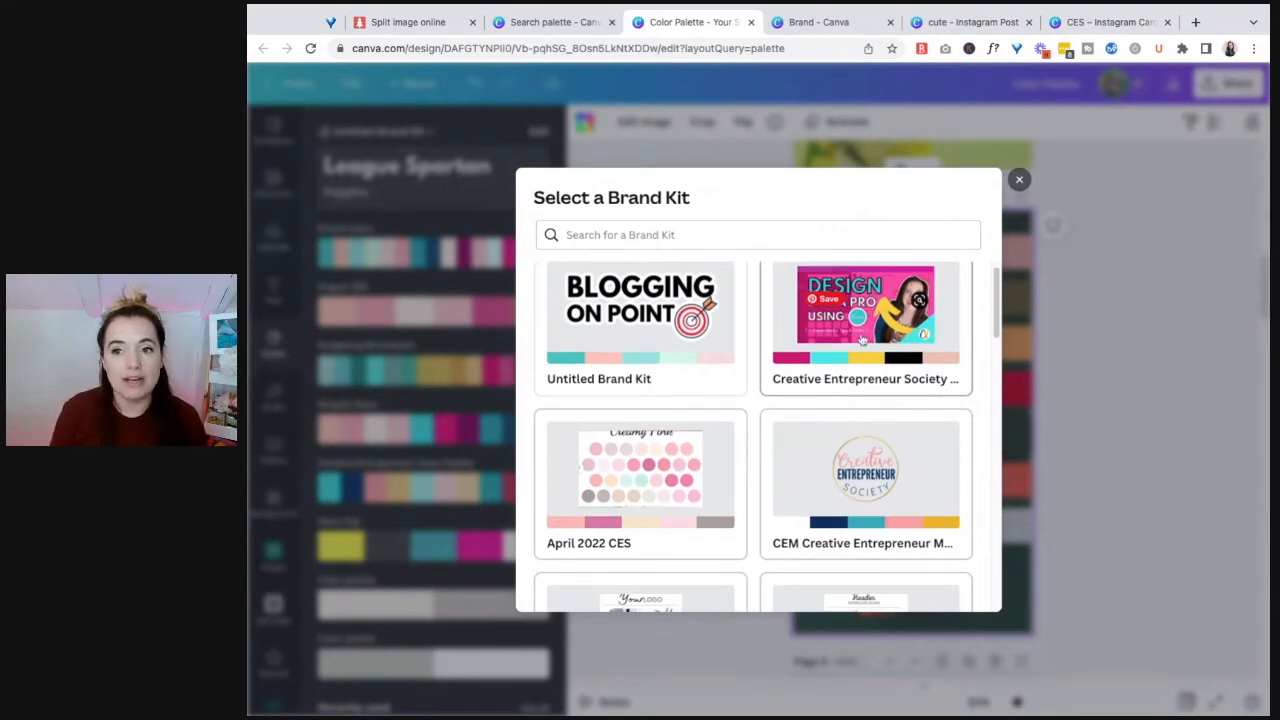
click(583, 288)
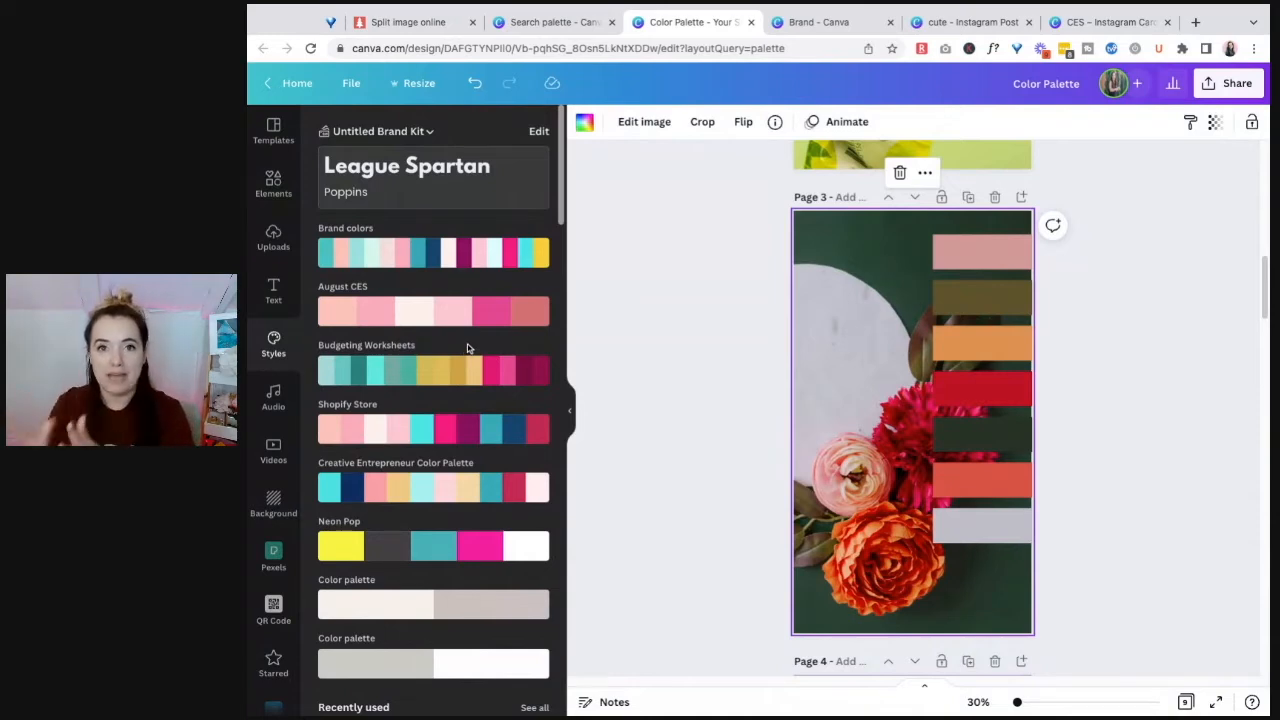
- Add a new page after page 9 and fill it with the recently used pink Masterclass template
scroll(1070, 532, down, 1)
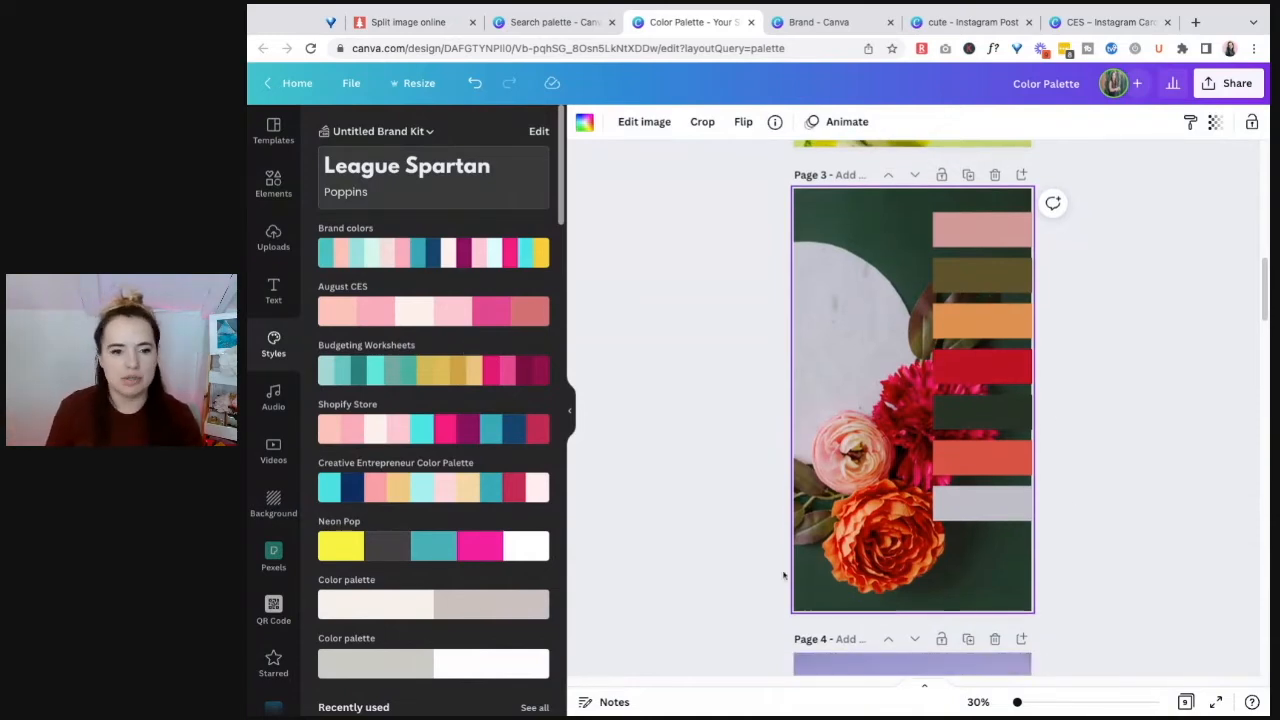
scroll(855, 574, down, 20)
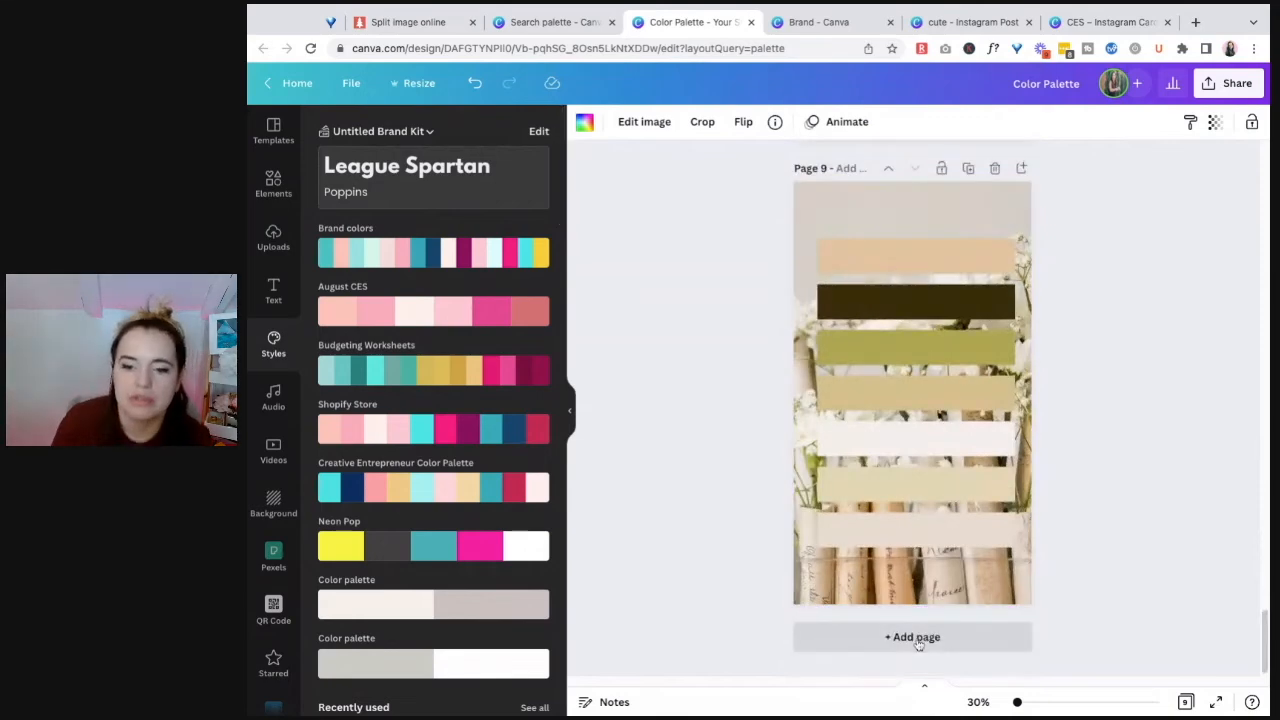
click(918, 640)
click(274, 132)
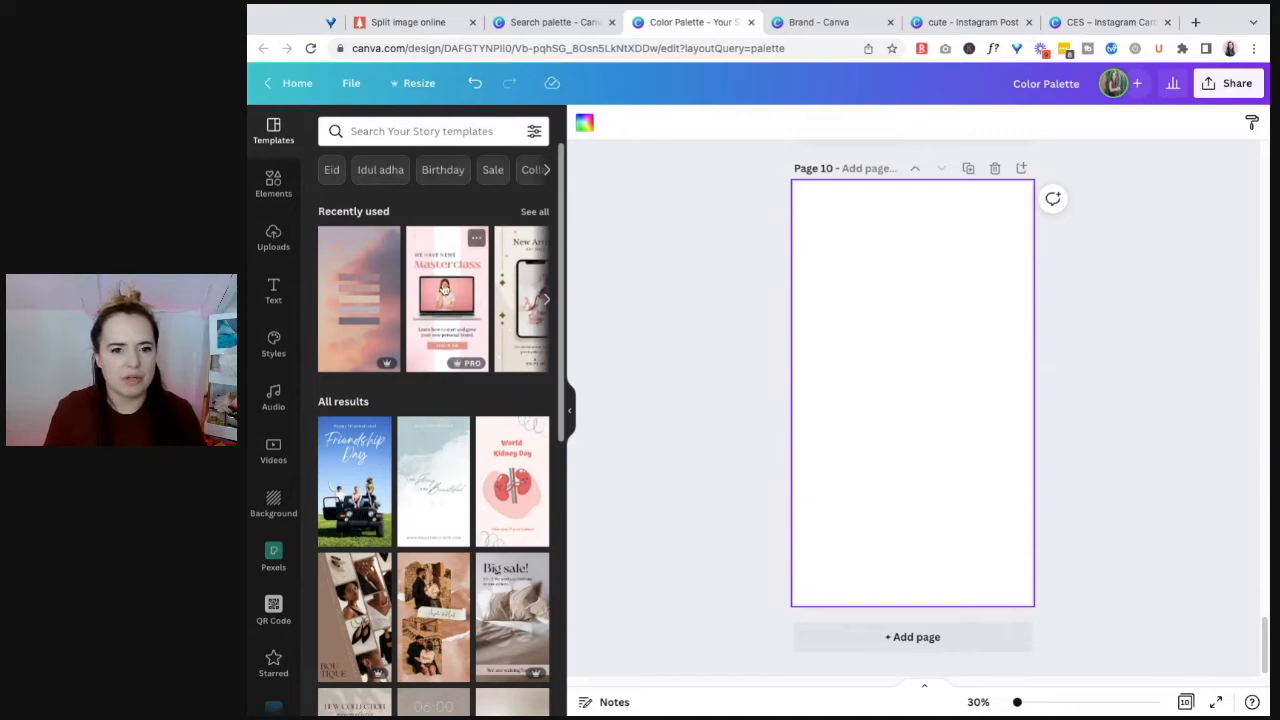
click(447, 290)
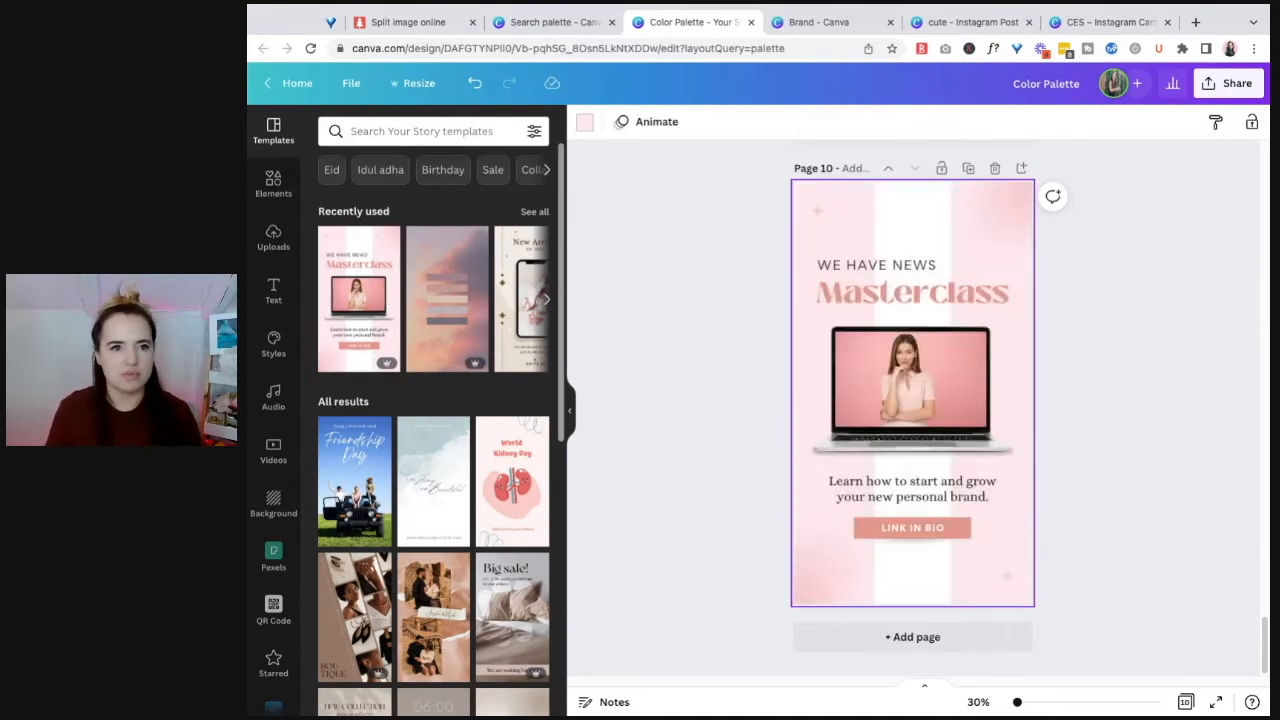
- Apply the brand kit's League Spartan and Poppins font pairing to the Masterclass page
click(273, 183)
click(272, 340)
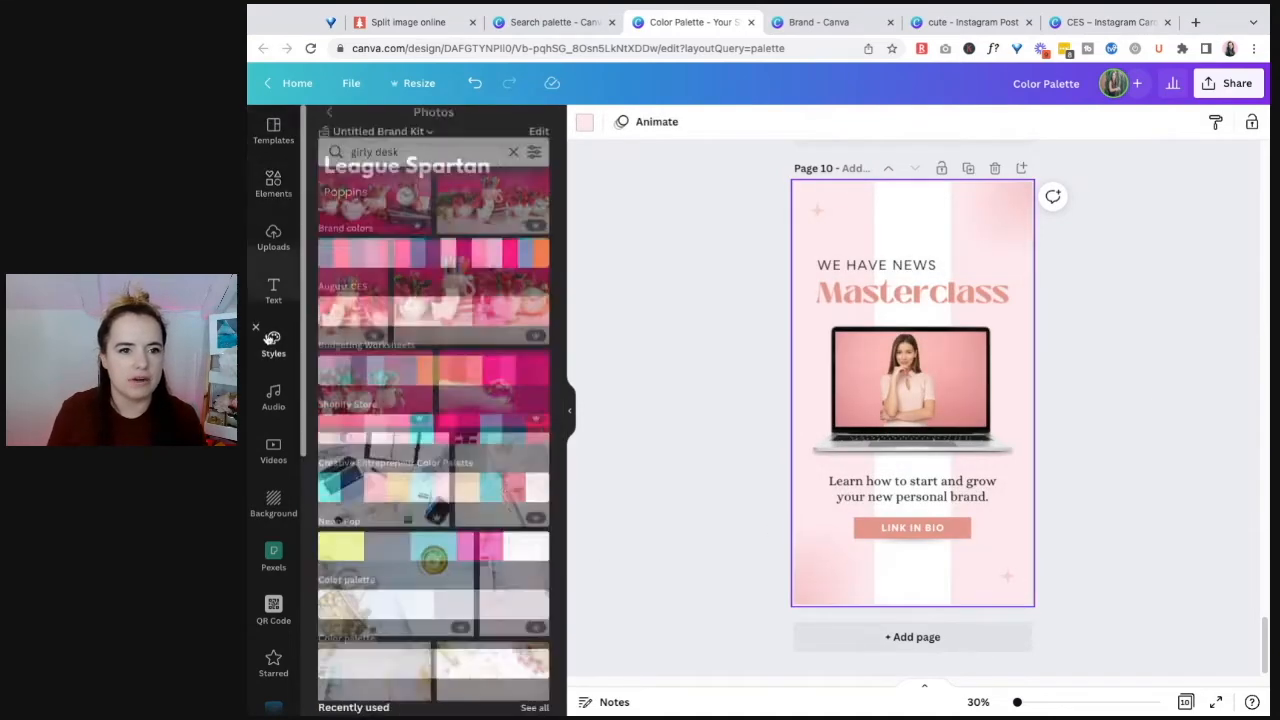
click(415, 185)
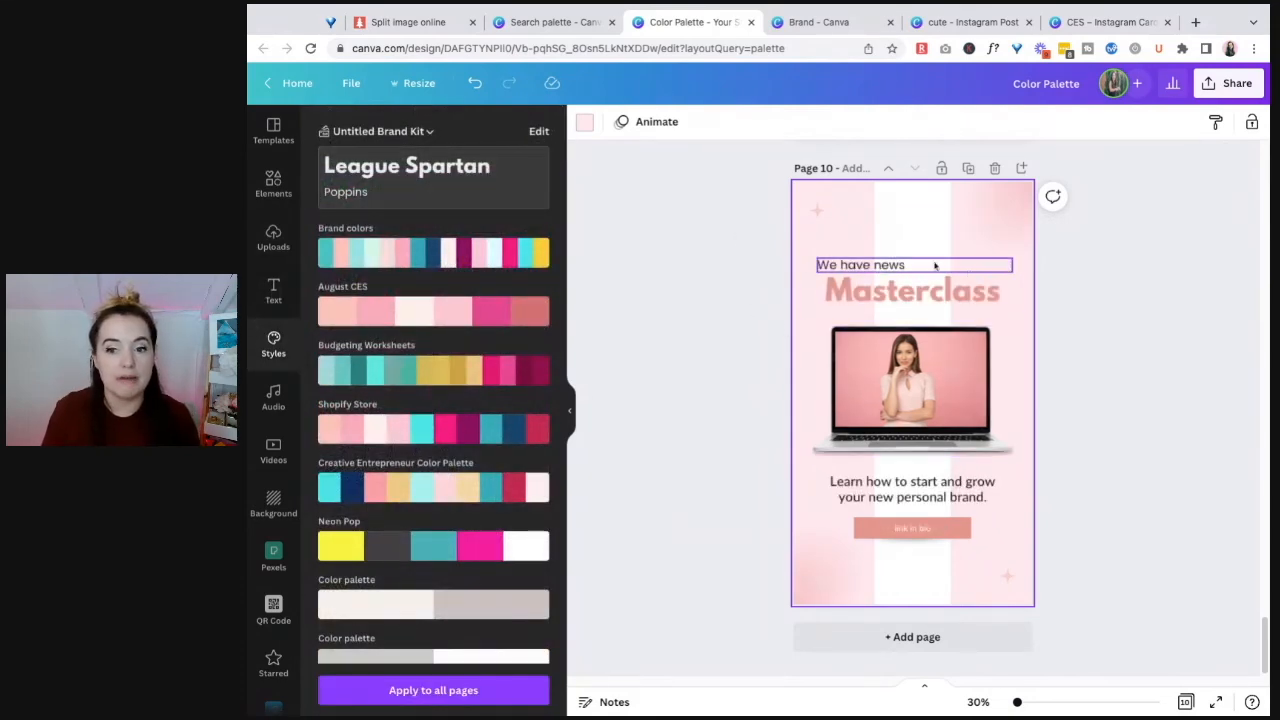
- Try the Brand colors palette on page 10 and shuffle it through several colour arrangements
click(475, 262)
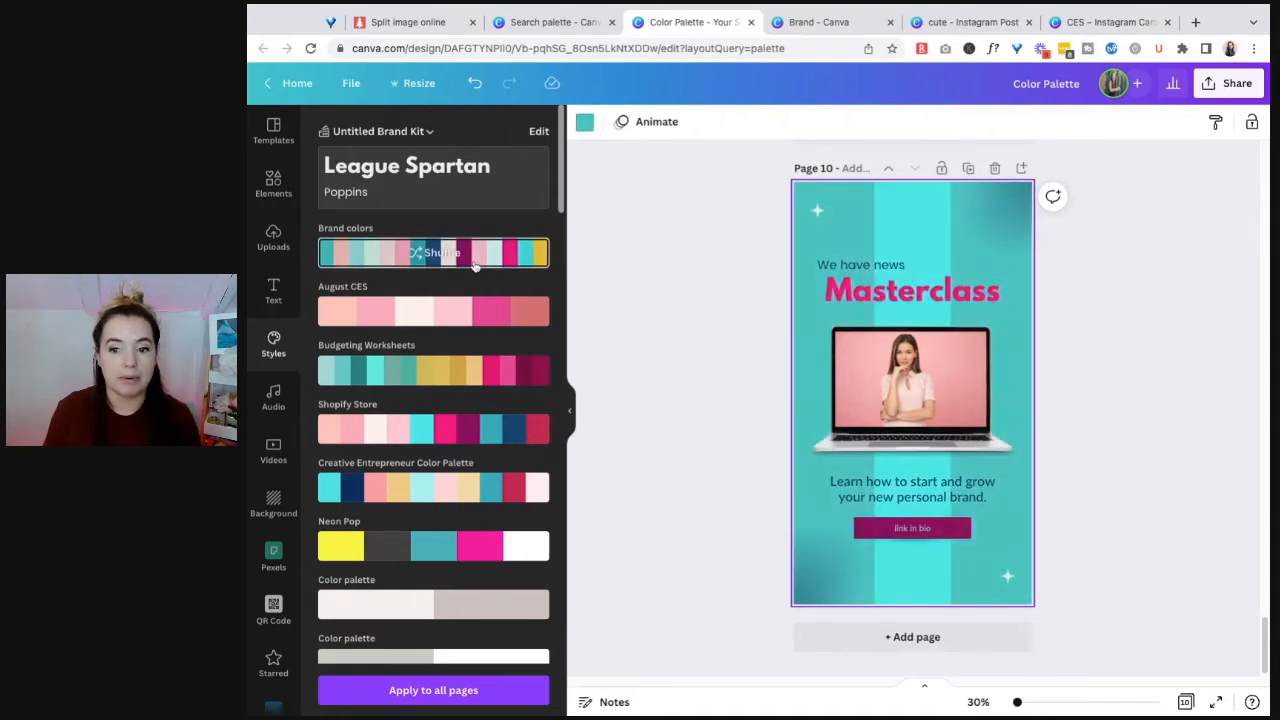
click(474, 264)
click(476, 264)
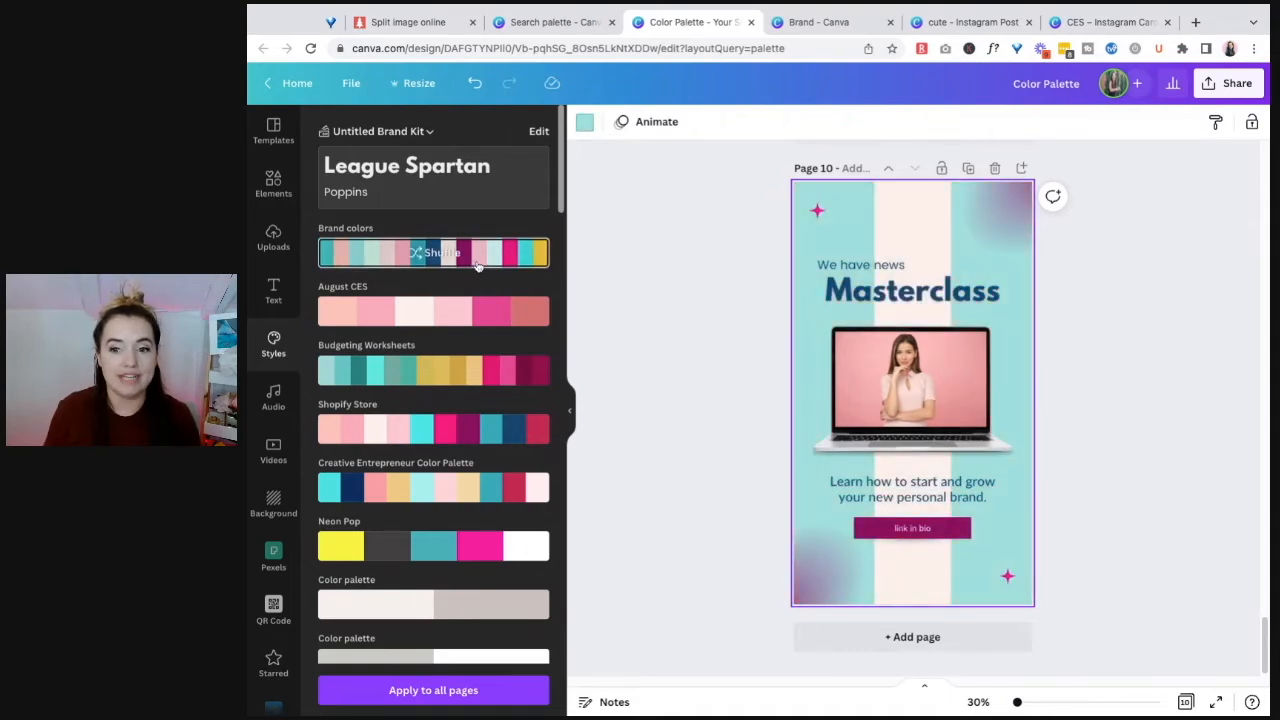
click(480, 265)
click(480, 265)
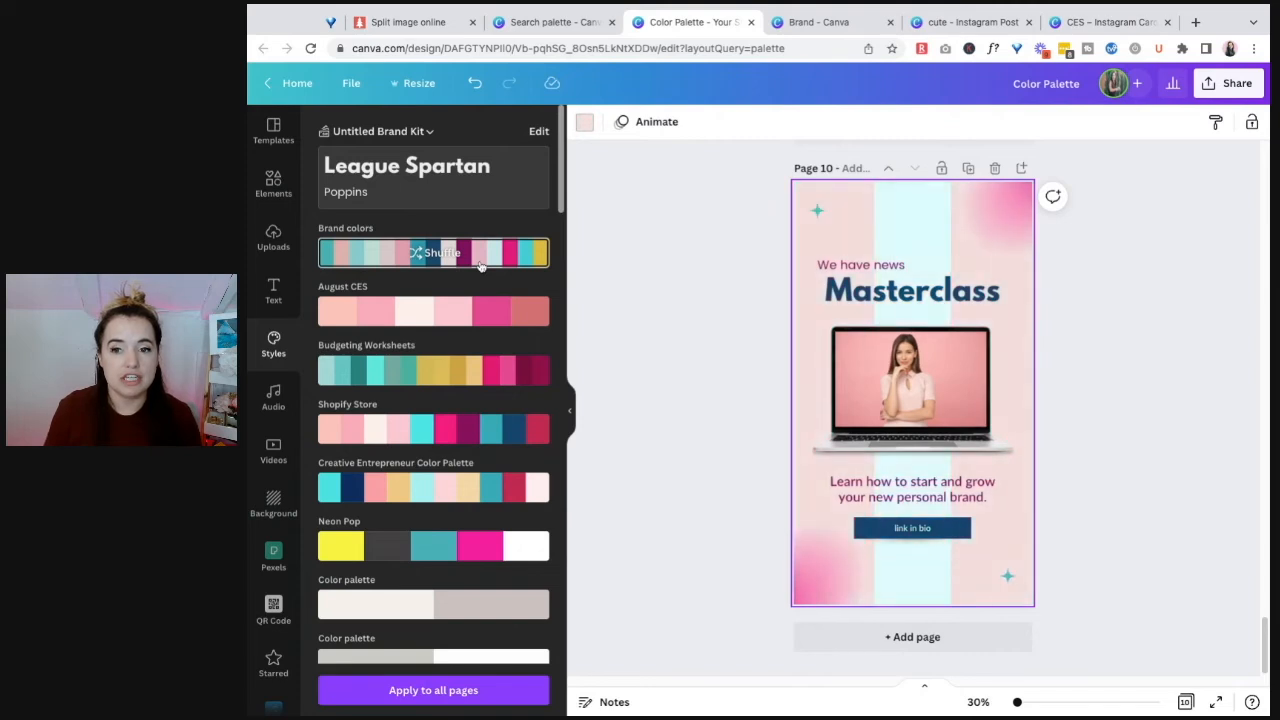
- Try the August CES, shuffled Neon Pop and Creative Entrepreneur Color Palette colours on page 10
click(425, 322)
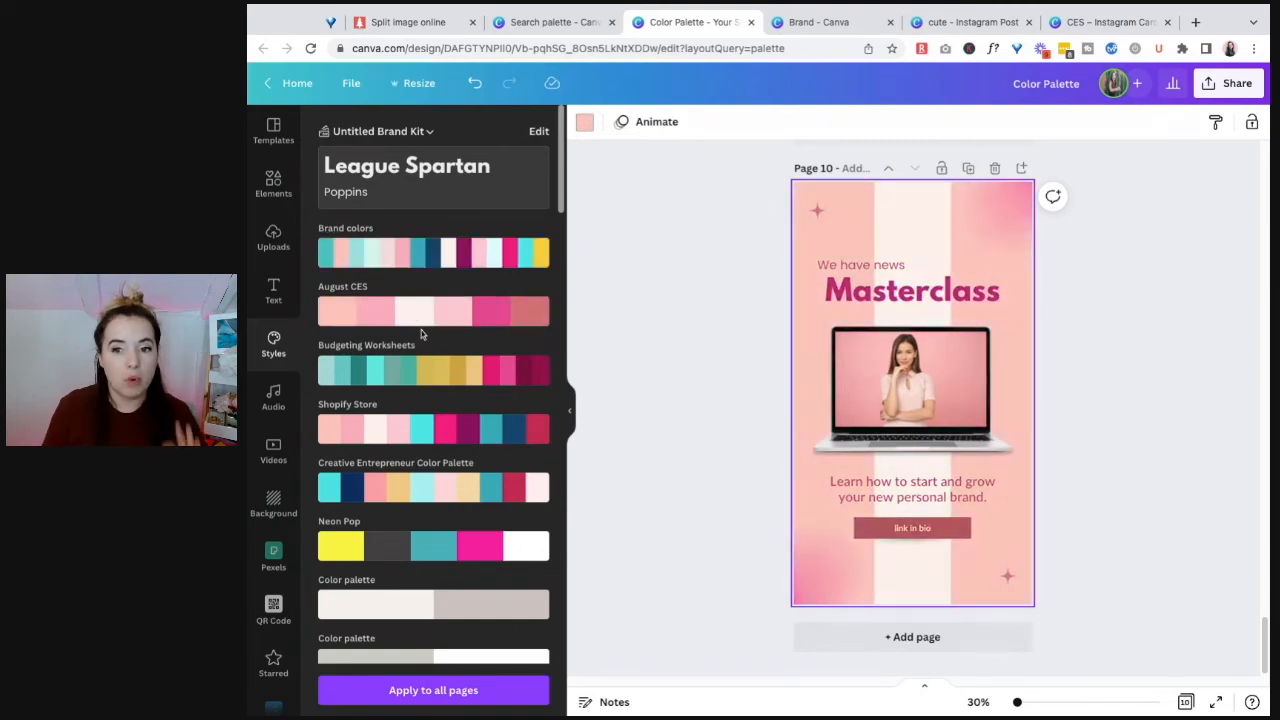
click(440, 562)
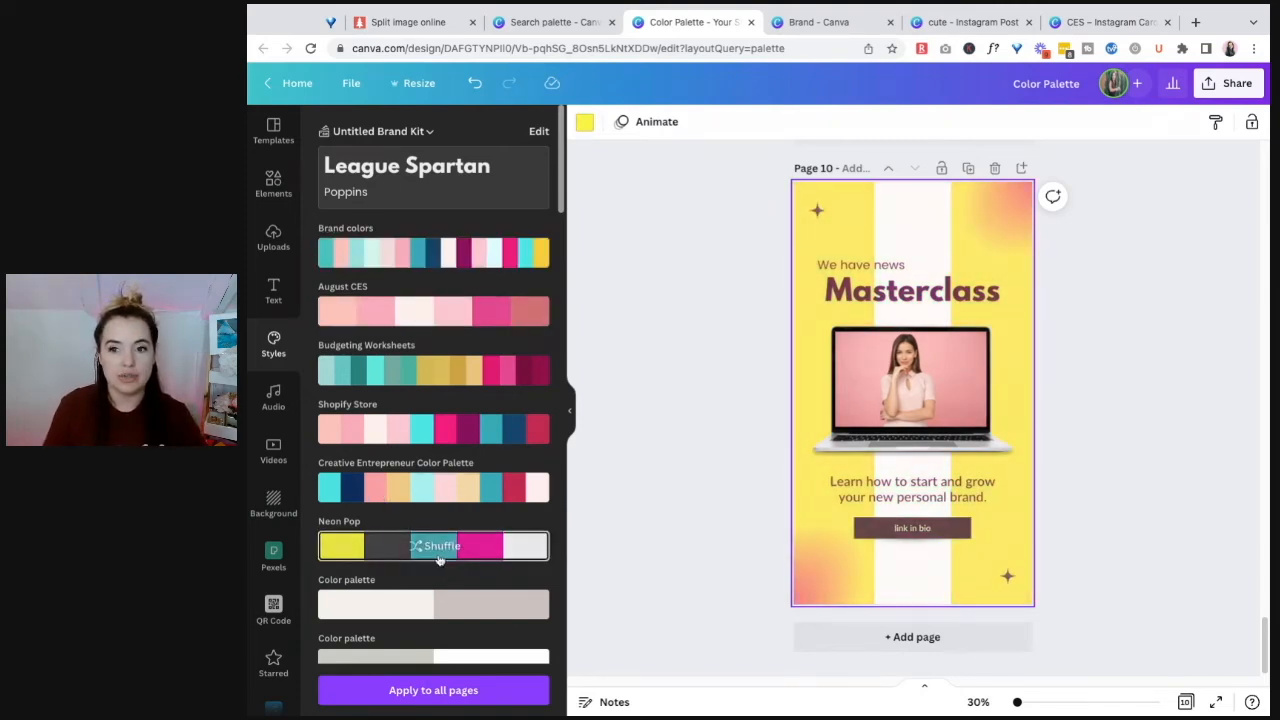
click(421, 558)
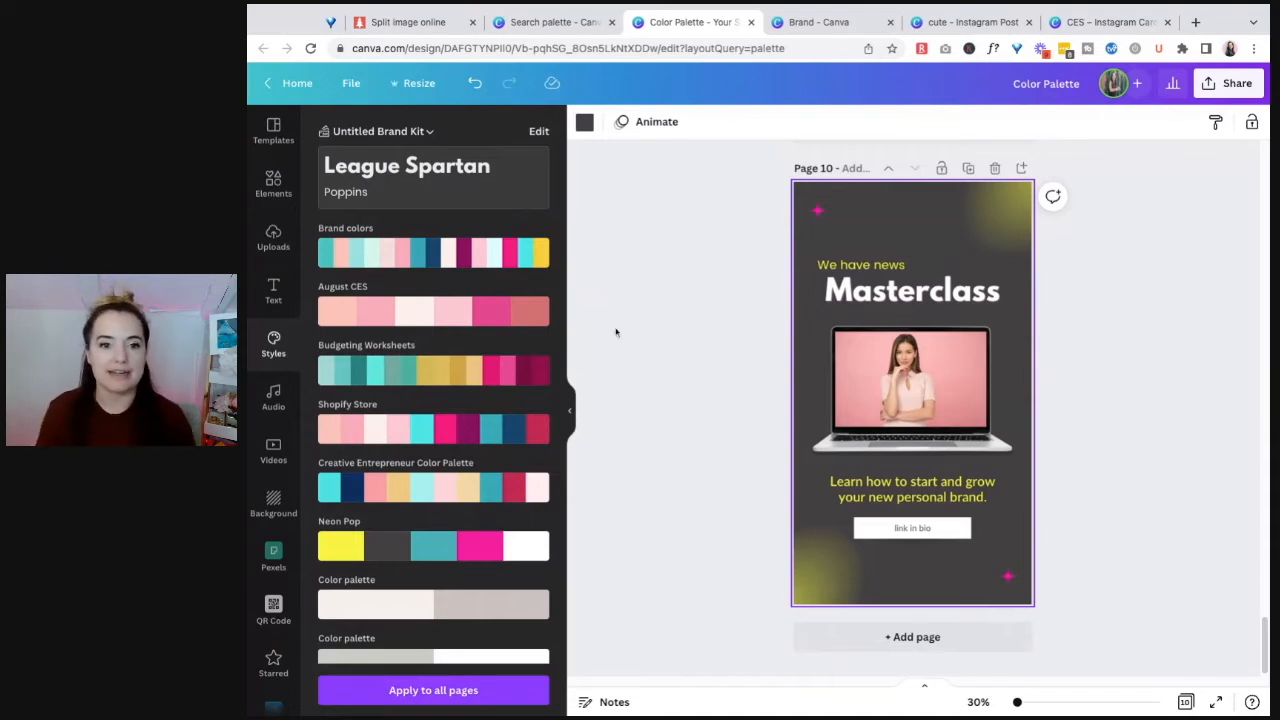
click(440, 488)
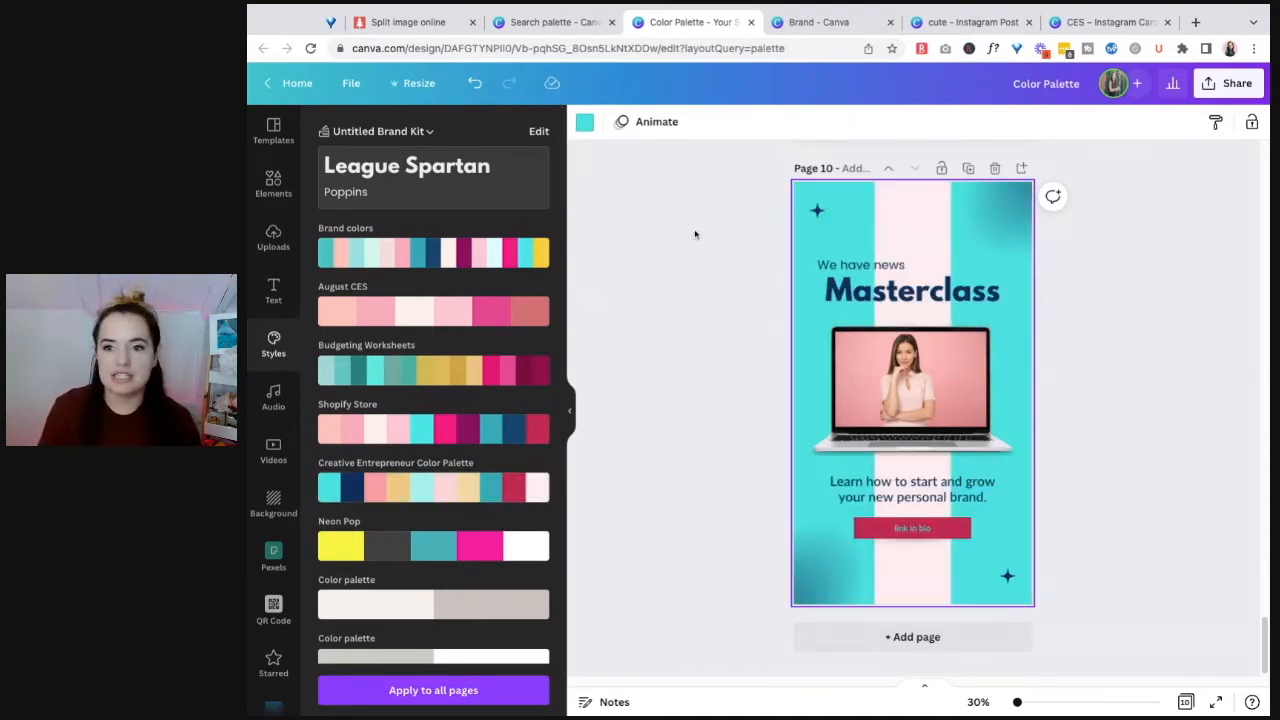
- Recolour page 10 with the Brand colors palette, shuffled to a peach background with a navy Masterclass heading
click(445, 258)
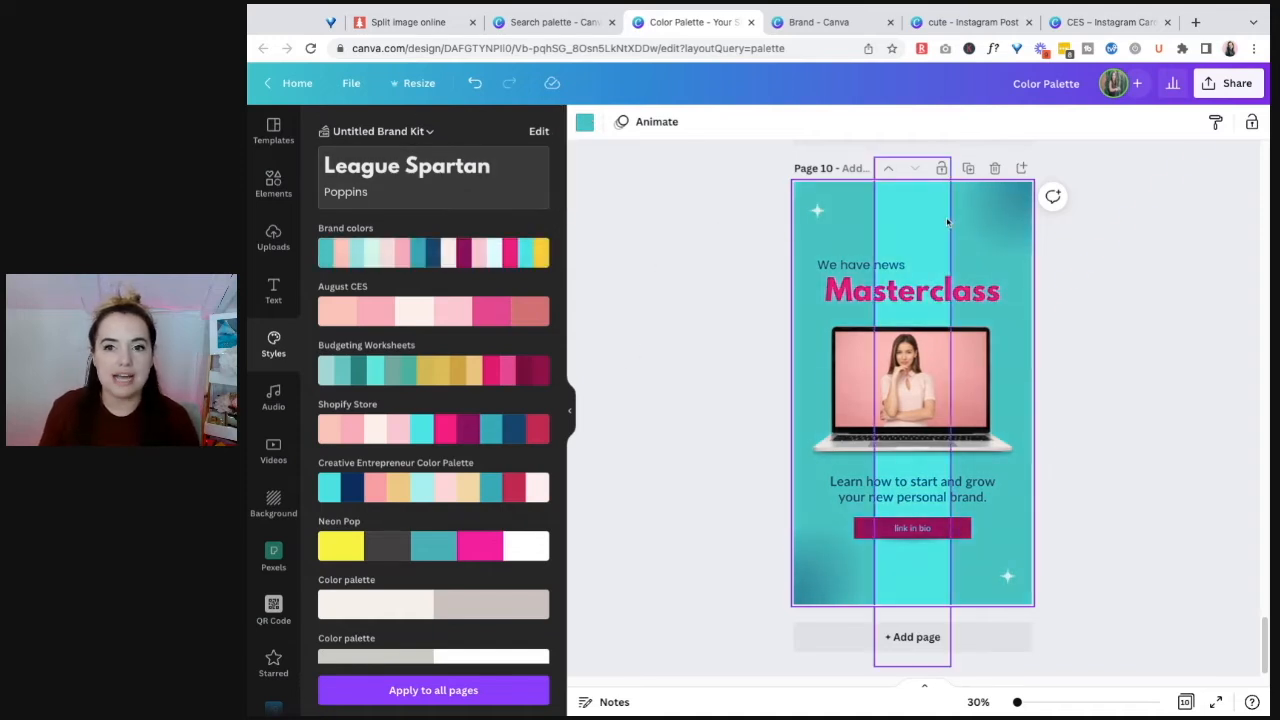
click(428, 252)
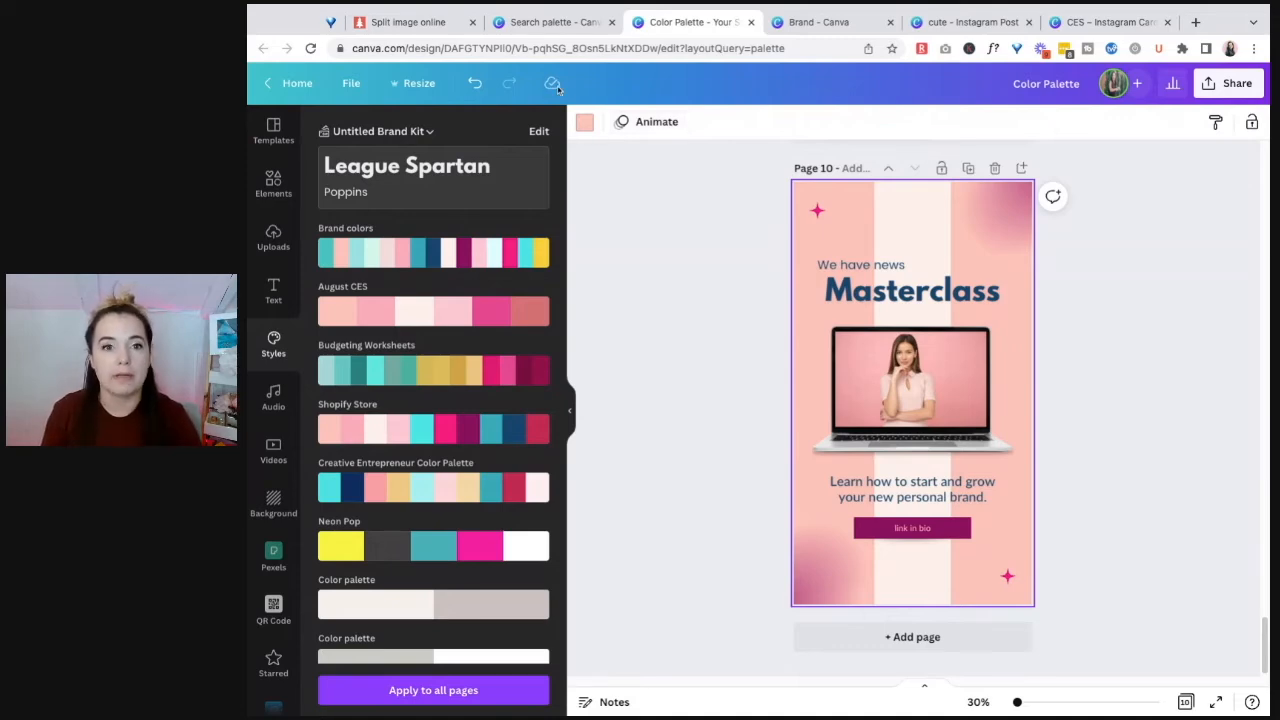
- Review the colours stored in Untitled Brand Kit and look through the list of other brand kits, keeping the current one
click(538, 135)
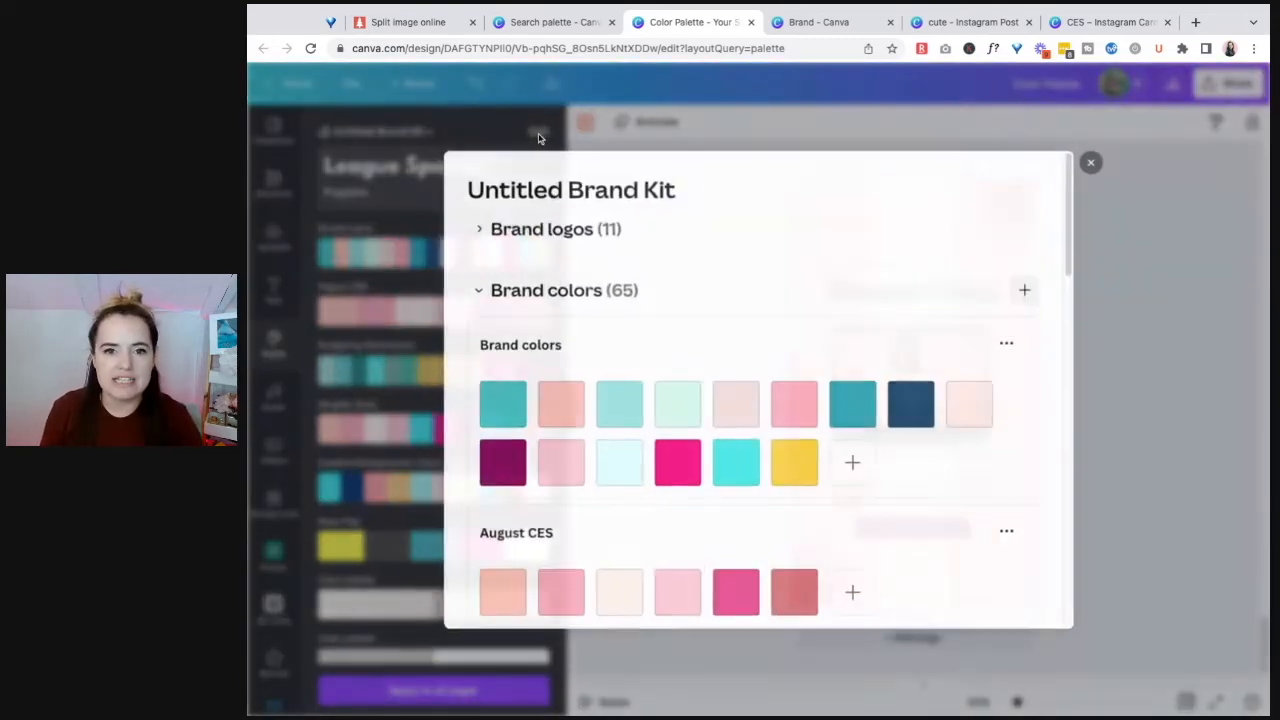
click(1096, 159)
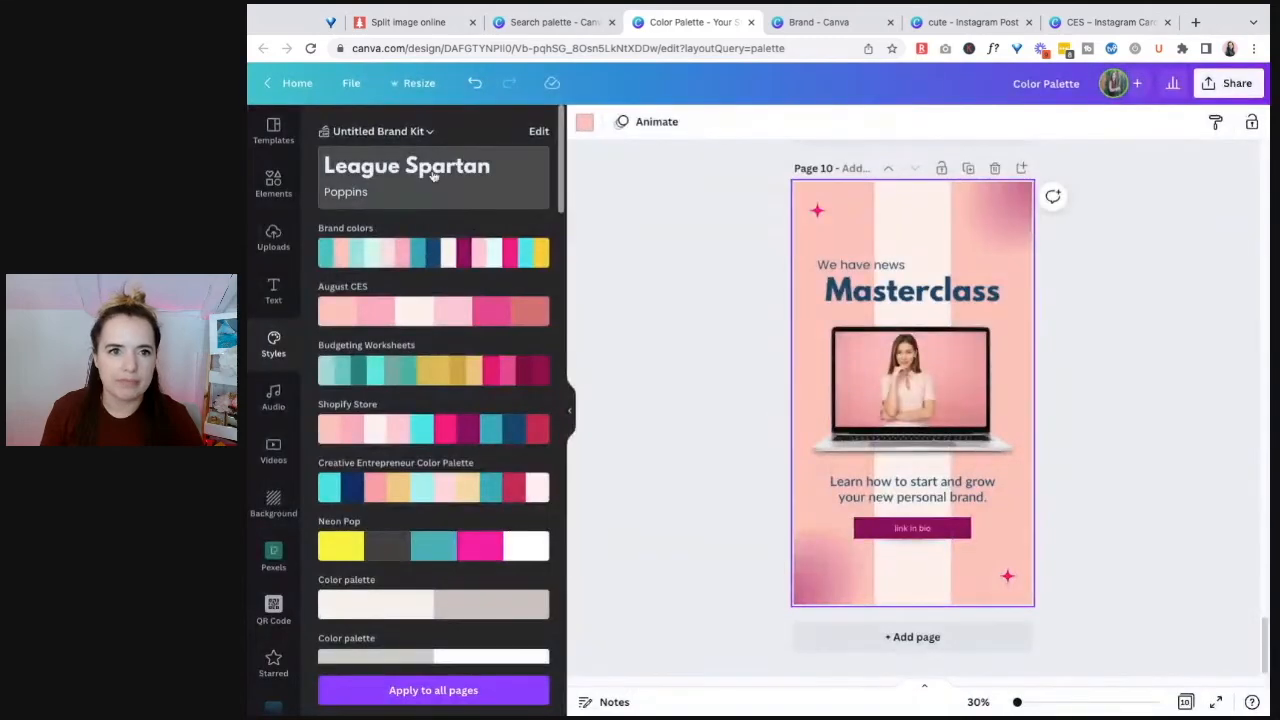
click(420, 130)
scroll(822, 478, down, 10)
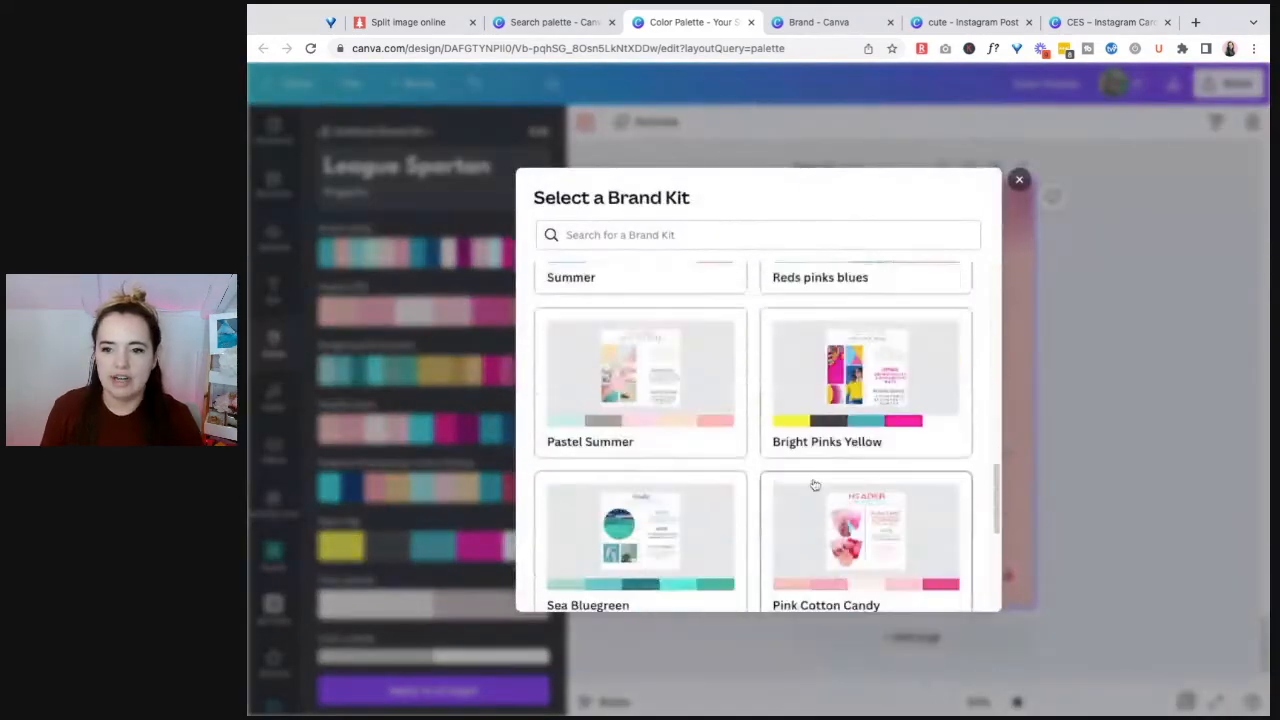
scroll(877, 446, up, 10)
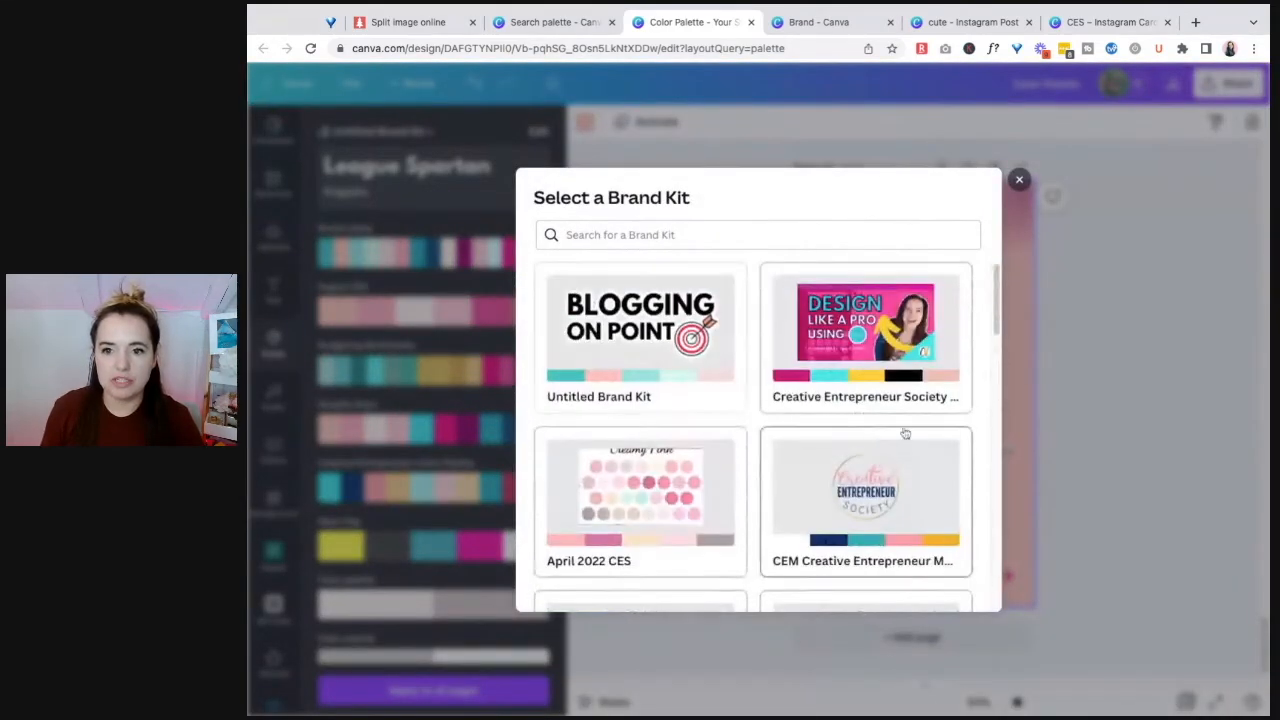
click(1019, 179)
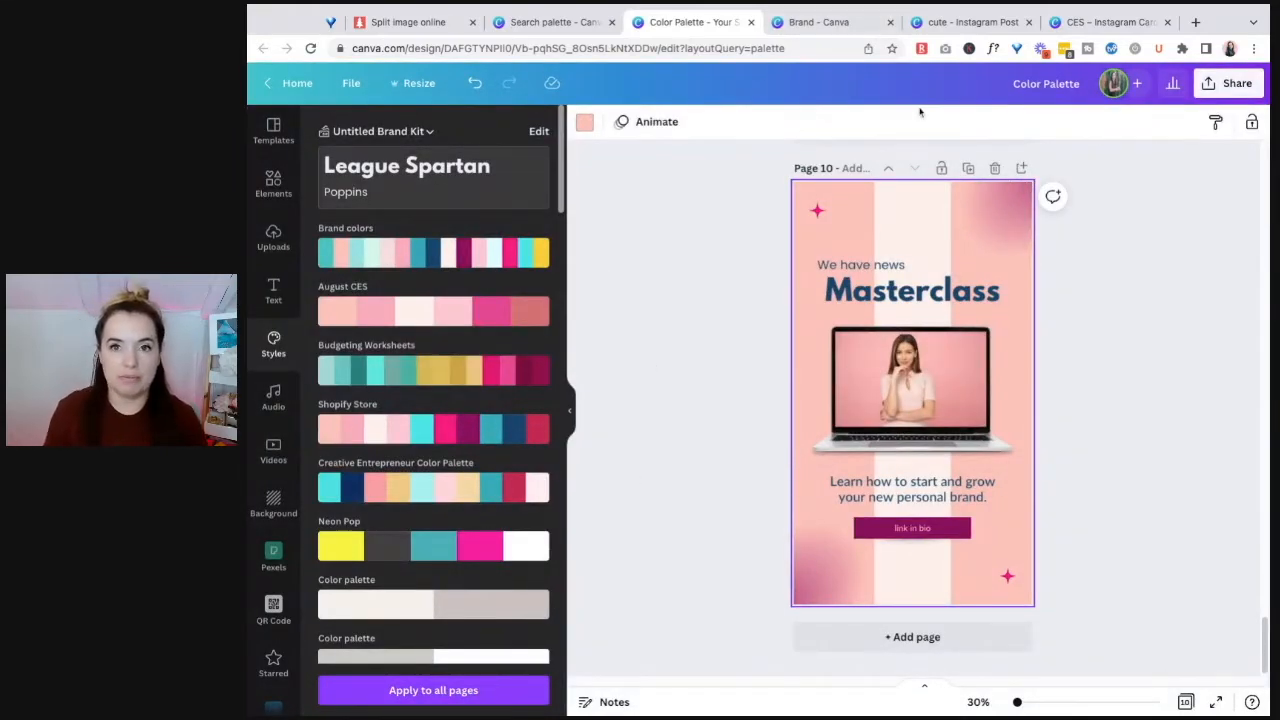
- Switch to the Brand page, look over the existing kits, and create a new Brand Kit named "Example :)"
click(836, 22)
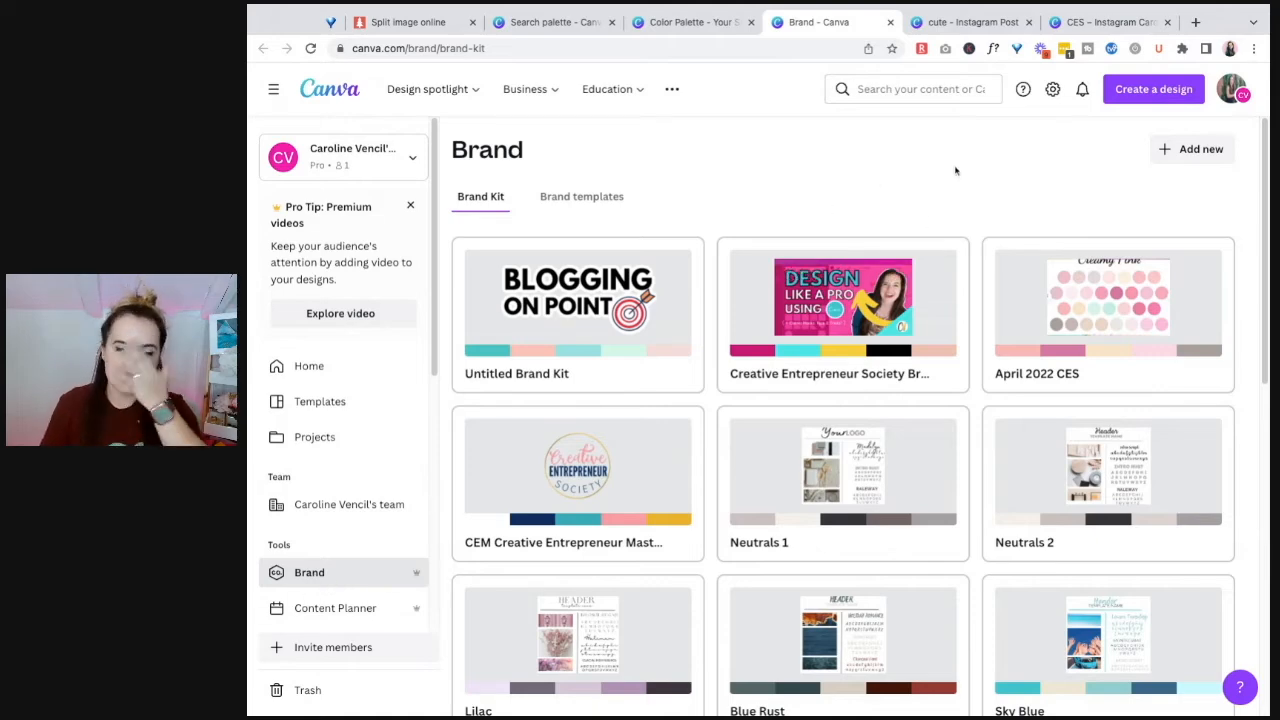
scroll(1085, 314, down, 5)
scroll(1082, 311, down, 3)
scroll(1080, 310, up, 8)
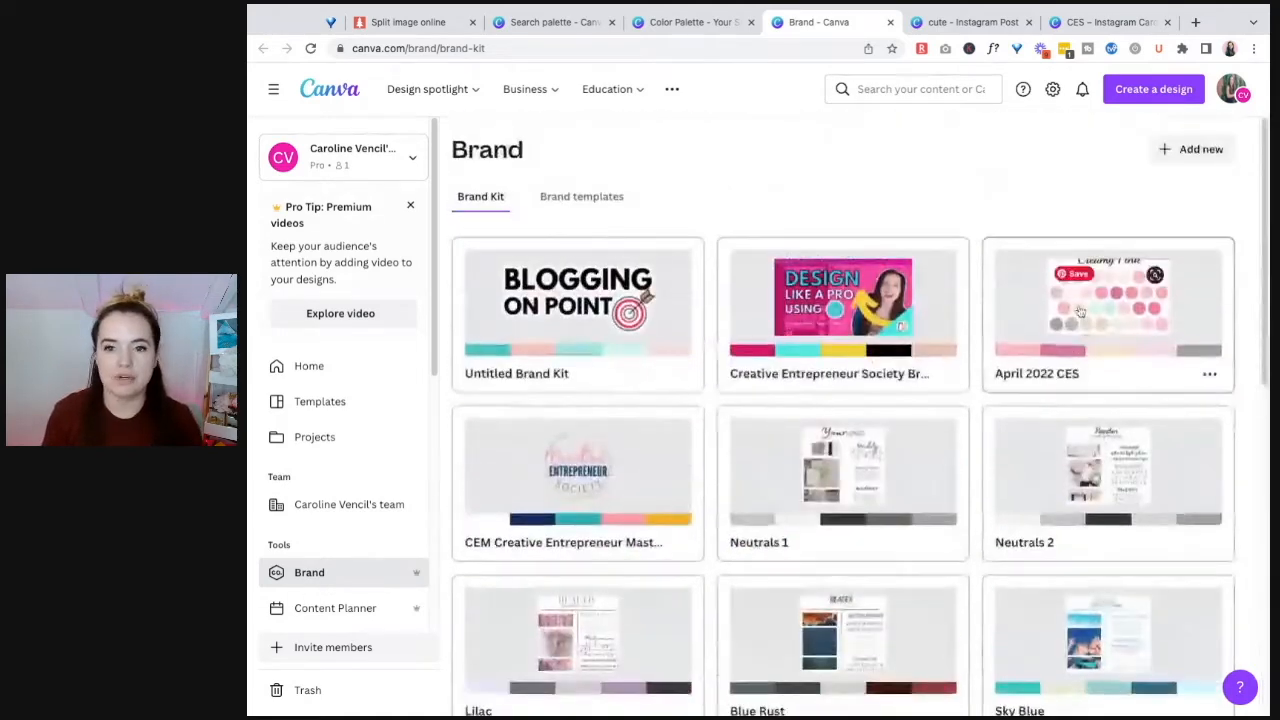
click(1174, 152)
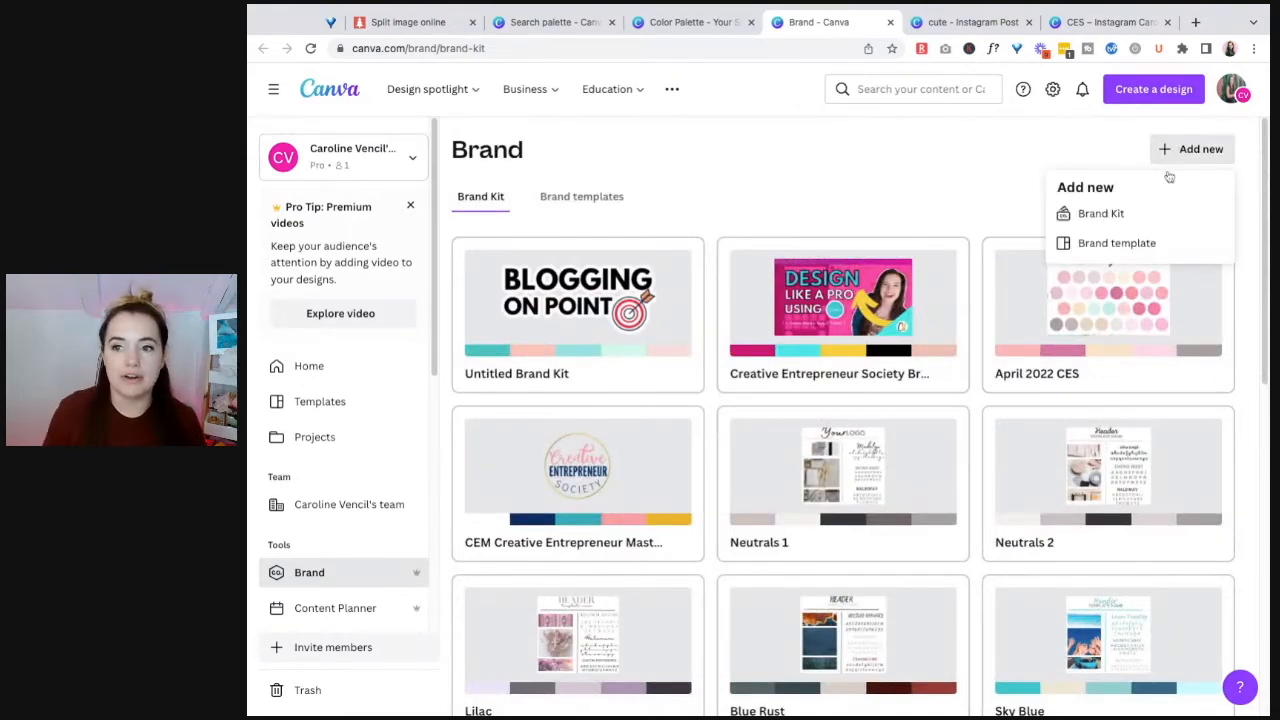
click(1110, 220)
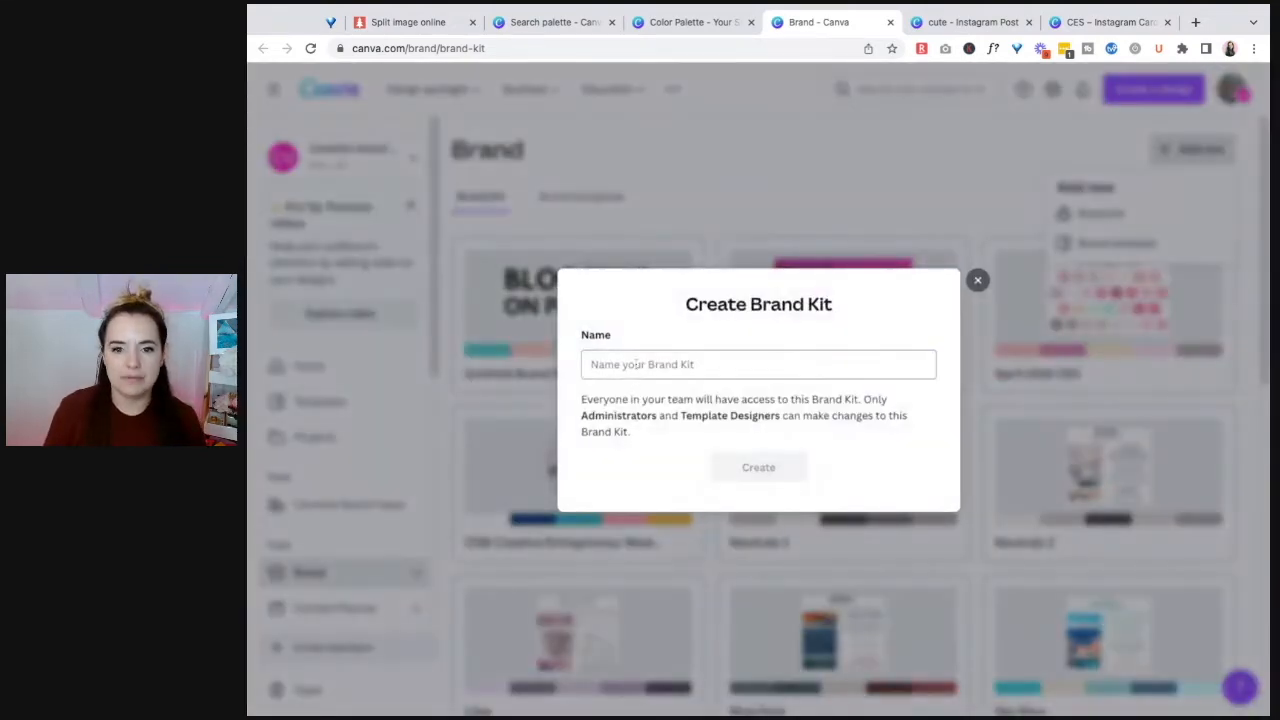
text(Example :))
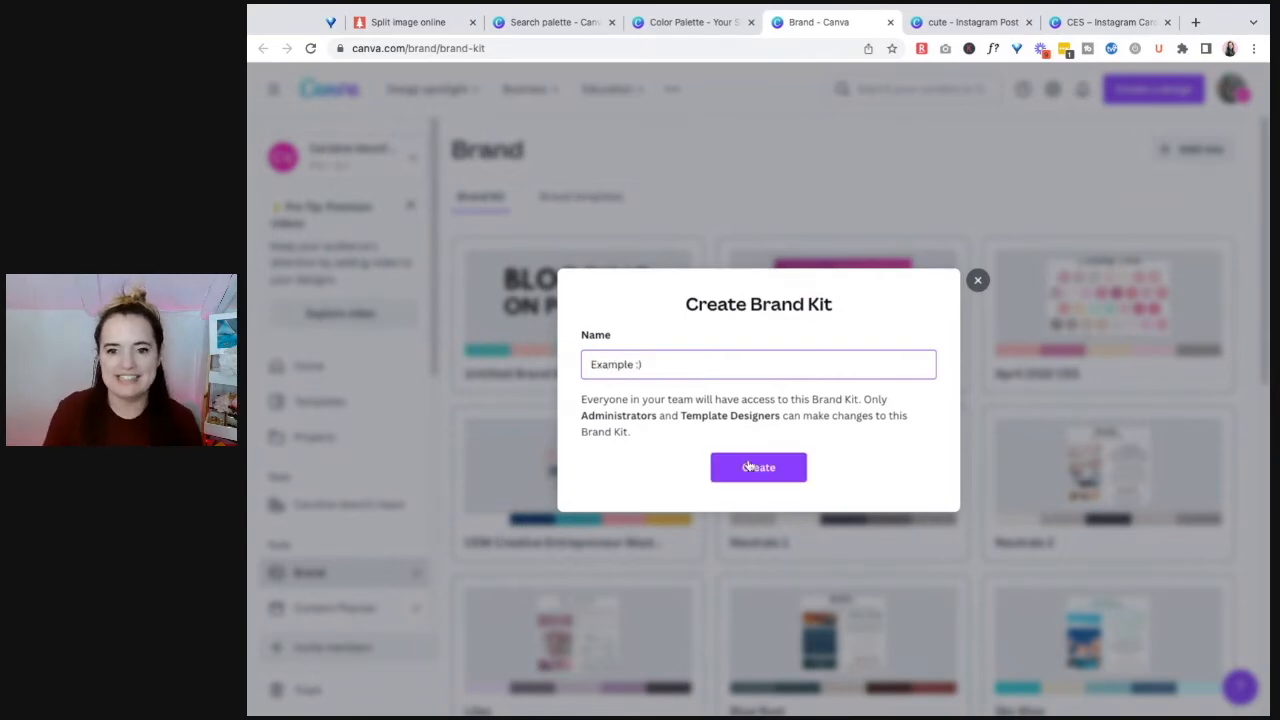
click(748, 467)
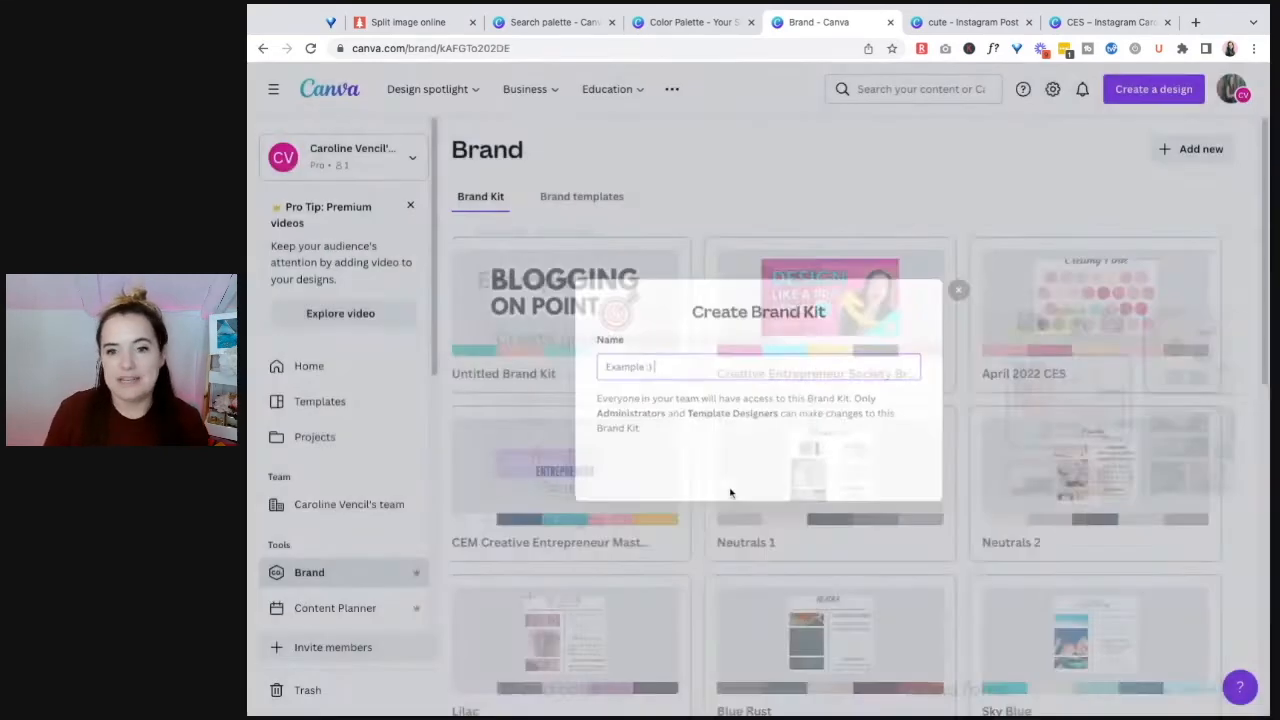
scroll(574, 560, down, 3)
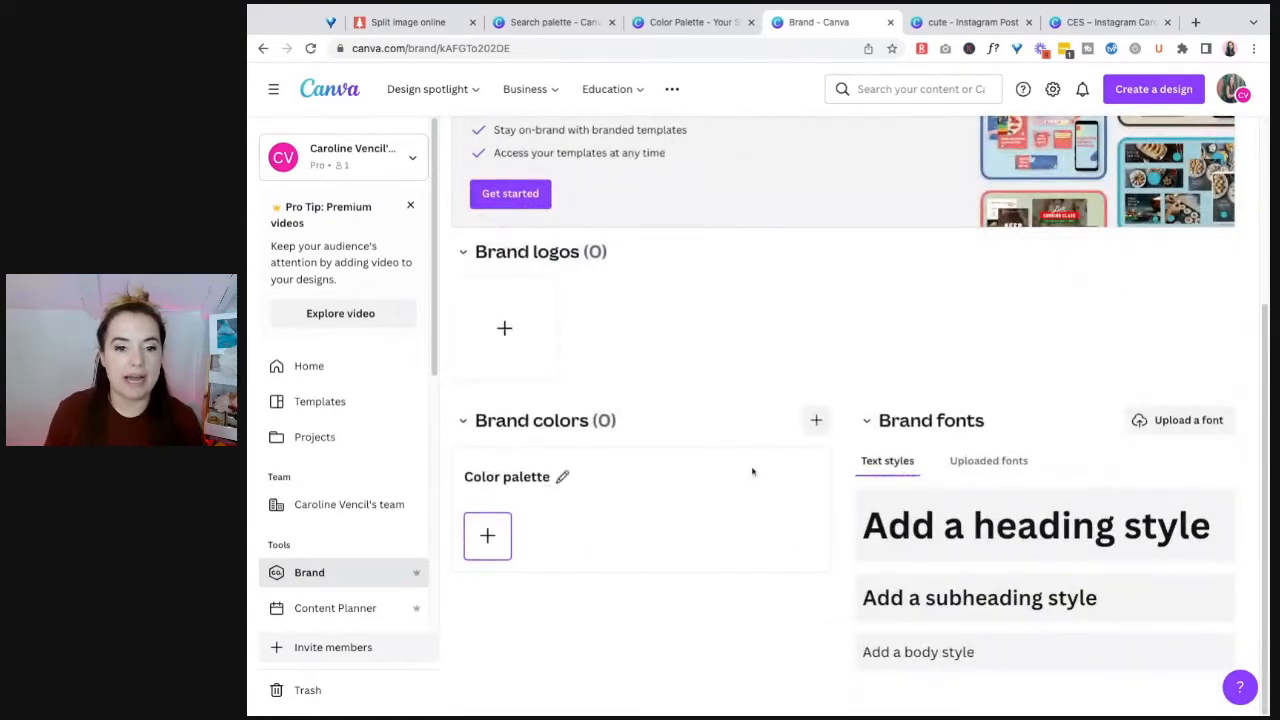
- Return to the Color Palette design and examine the seven colour bars over the flower photo on page 3
click(690, 22)
scroll(1087, 300, up, 5)
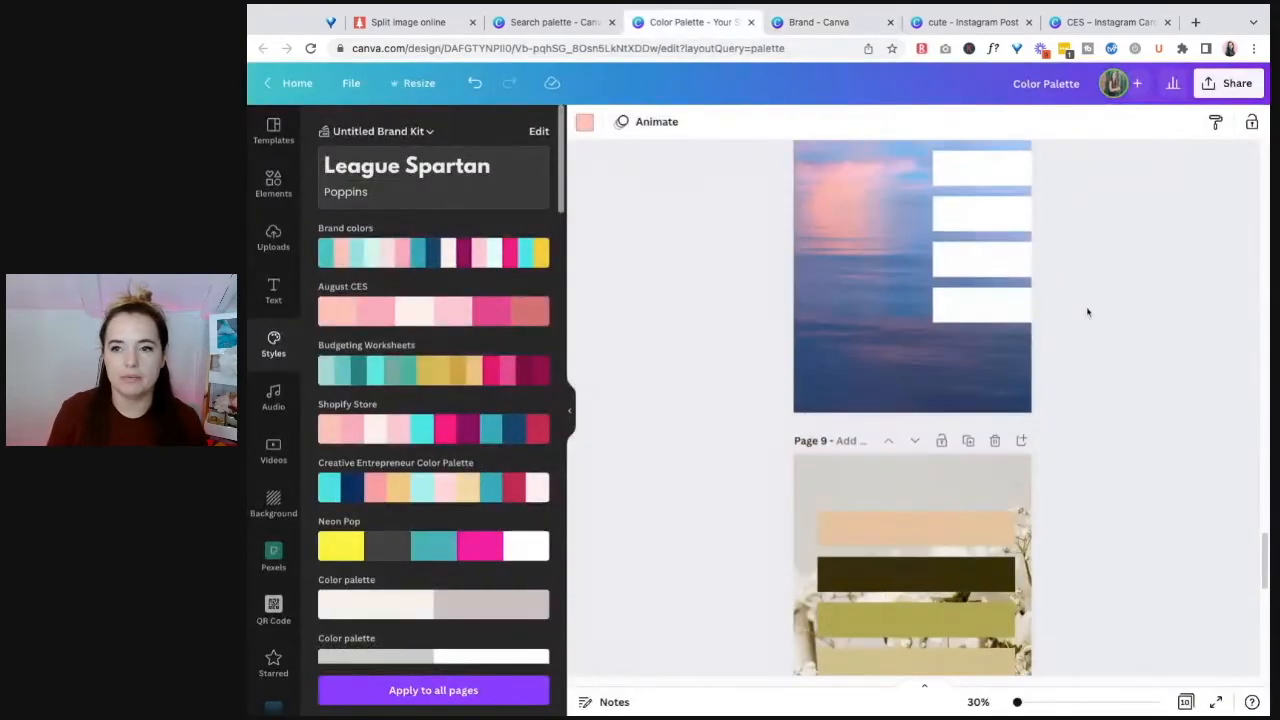
scroll(1087, 312, up, 15)
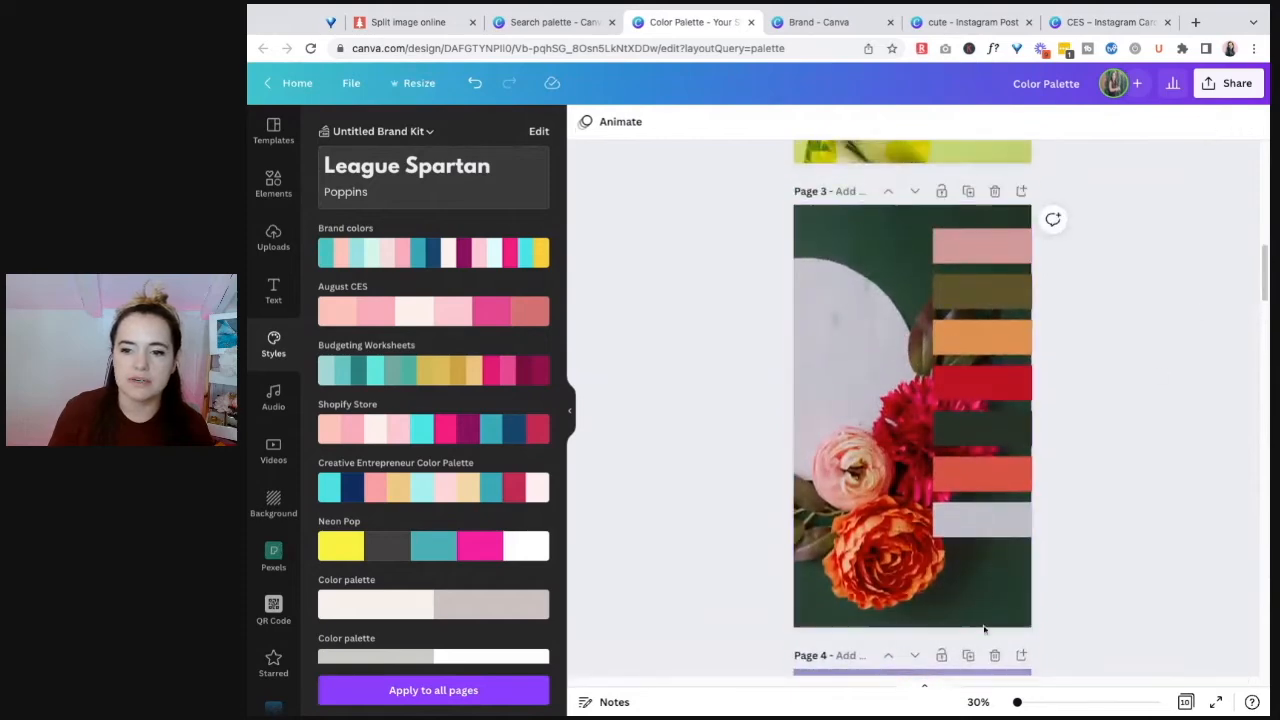
drag(1077, 583, 932, 236)
click(671, 351)
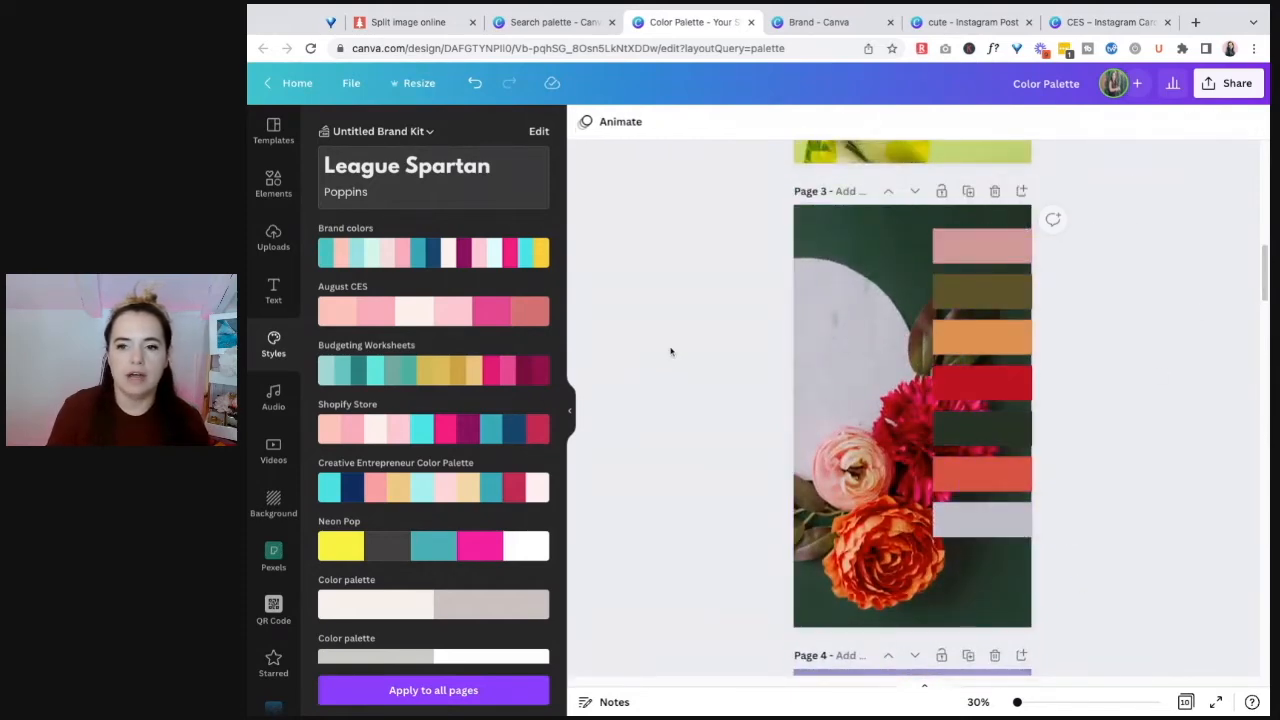
- Add the pink of page 3's uppermost bar, #D19A96, as the first colour in the Example :) kit's palette
click(840, 22)
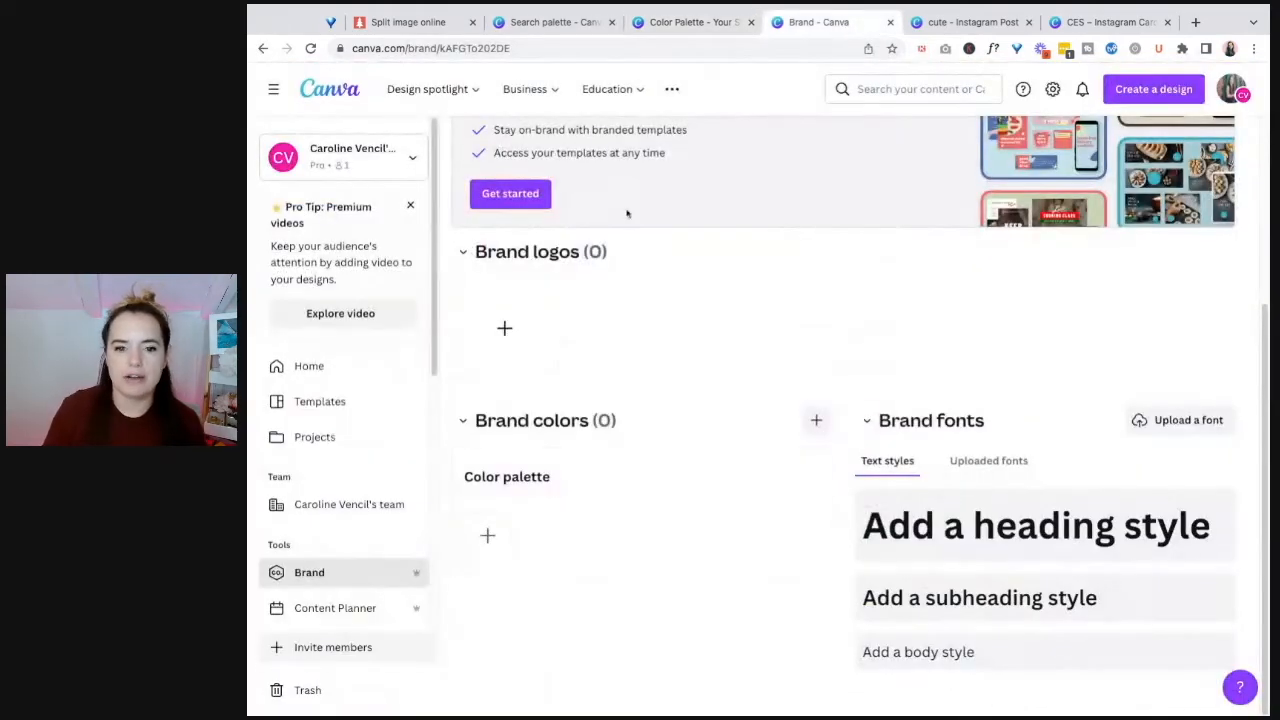
click(500, 543)
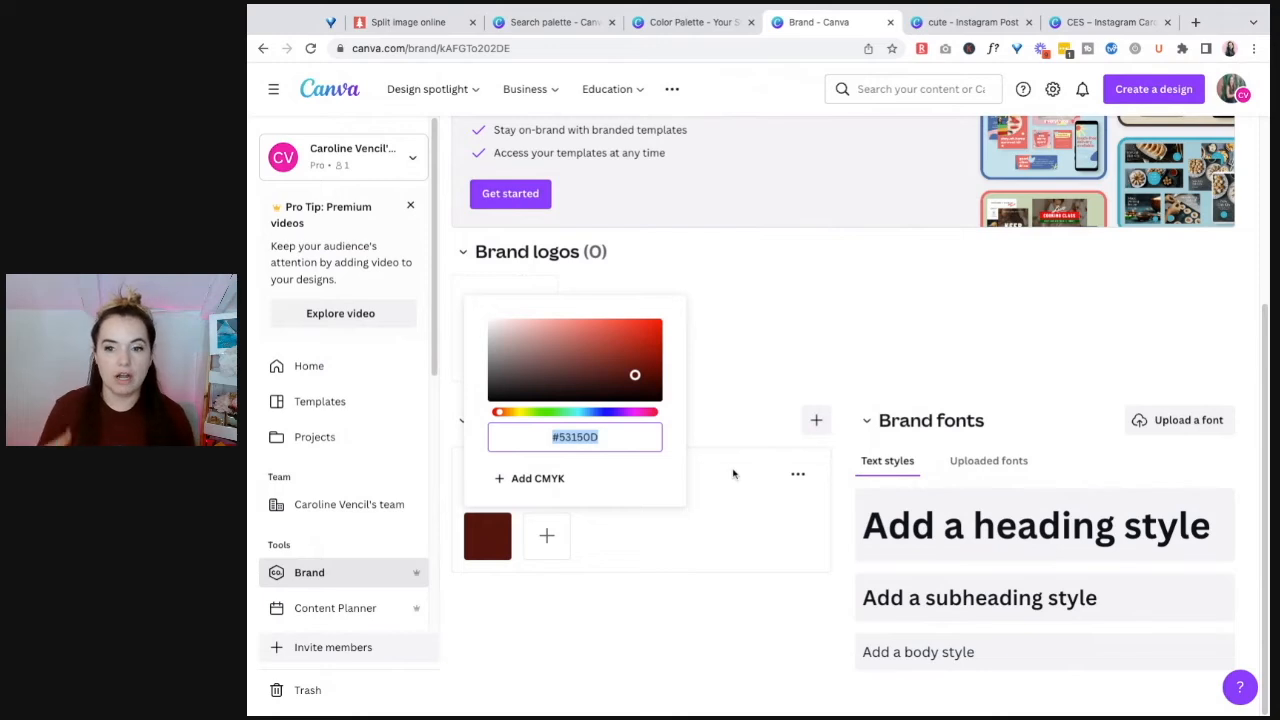
click(690, 22)
click(1100, 246)
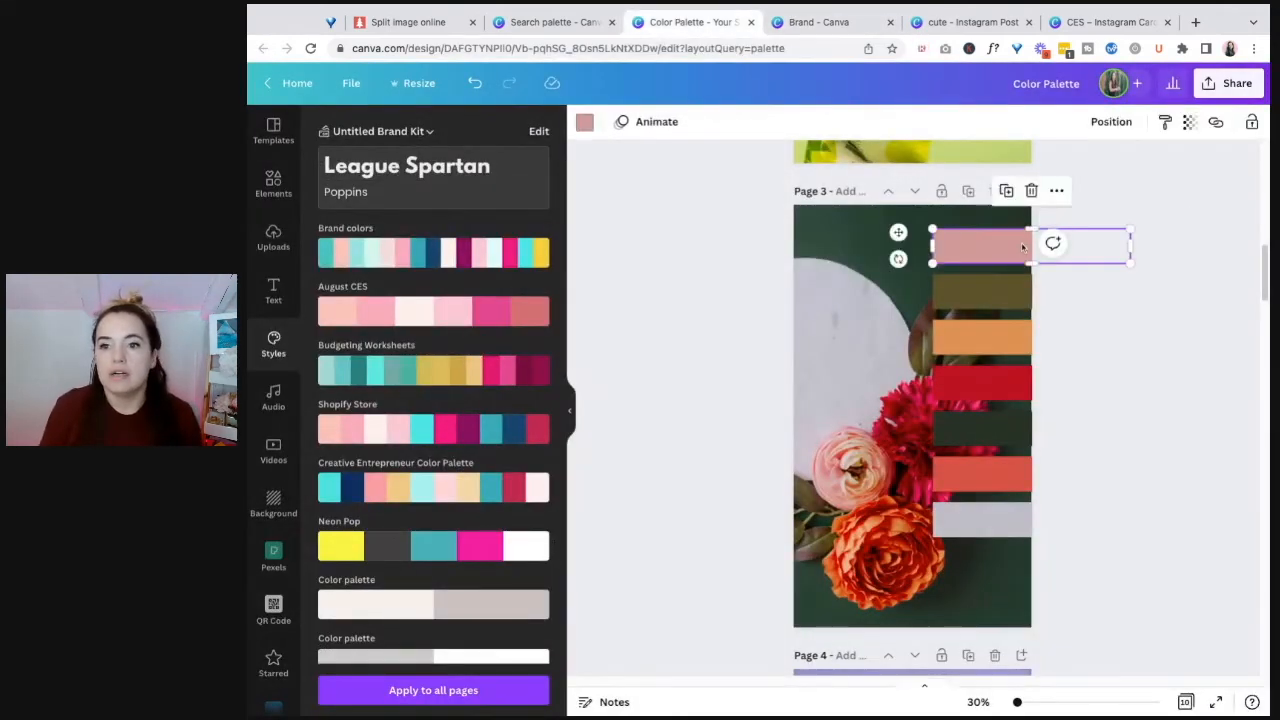
click(584, 125)
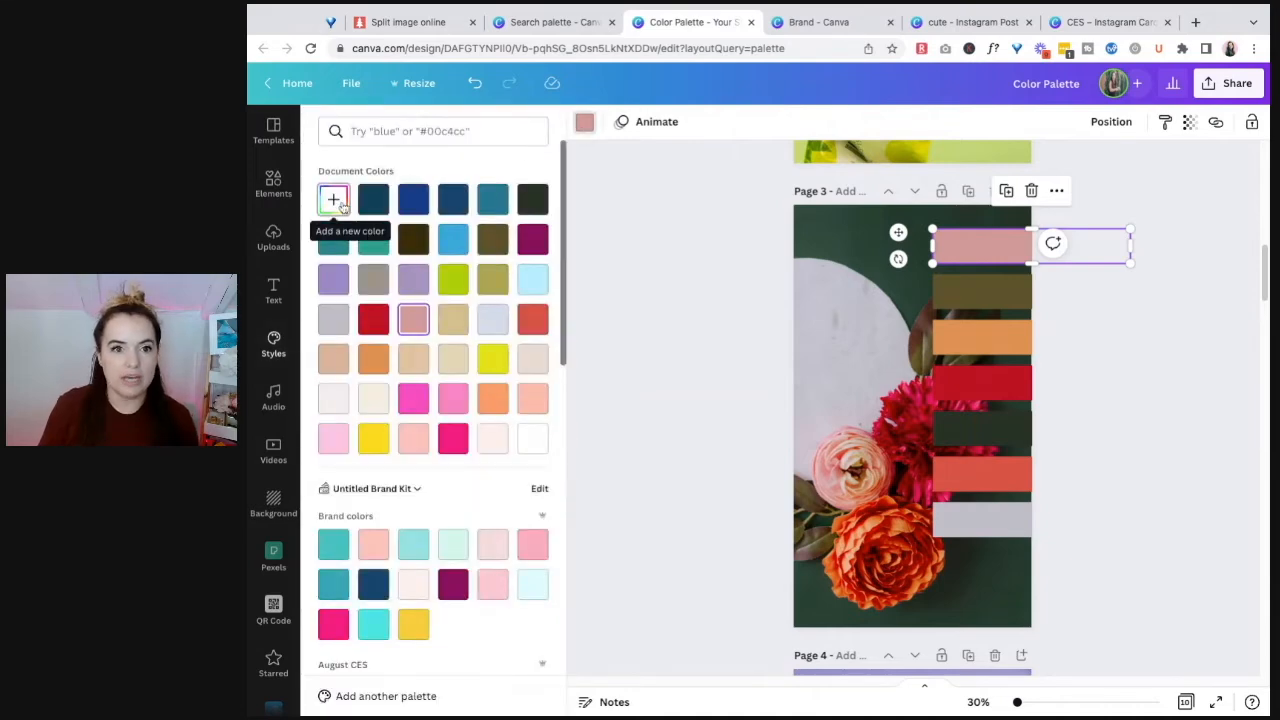
click(333, 199)
key(ctrl+c)
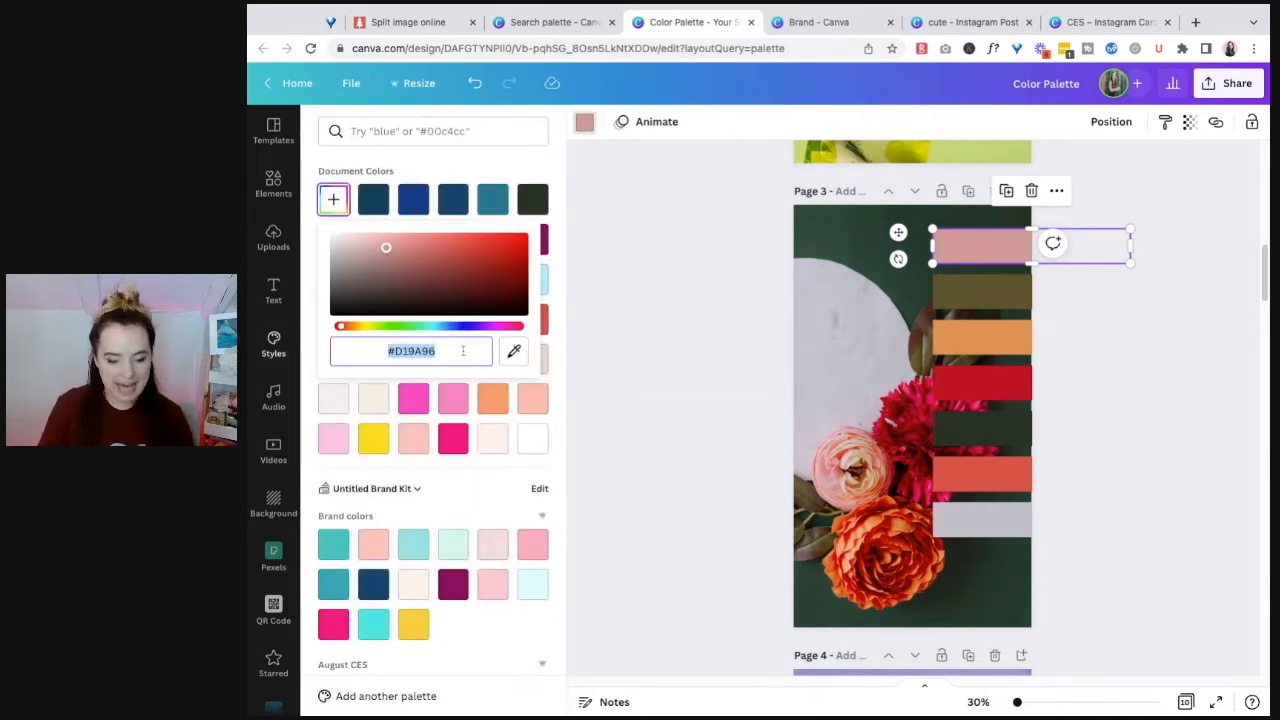
click(818, 22)
key(ctrl+v)
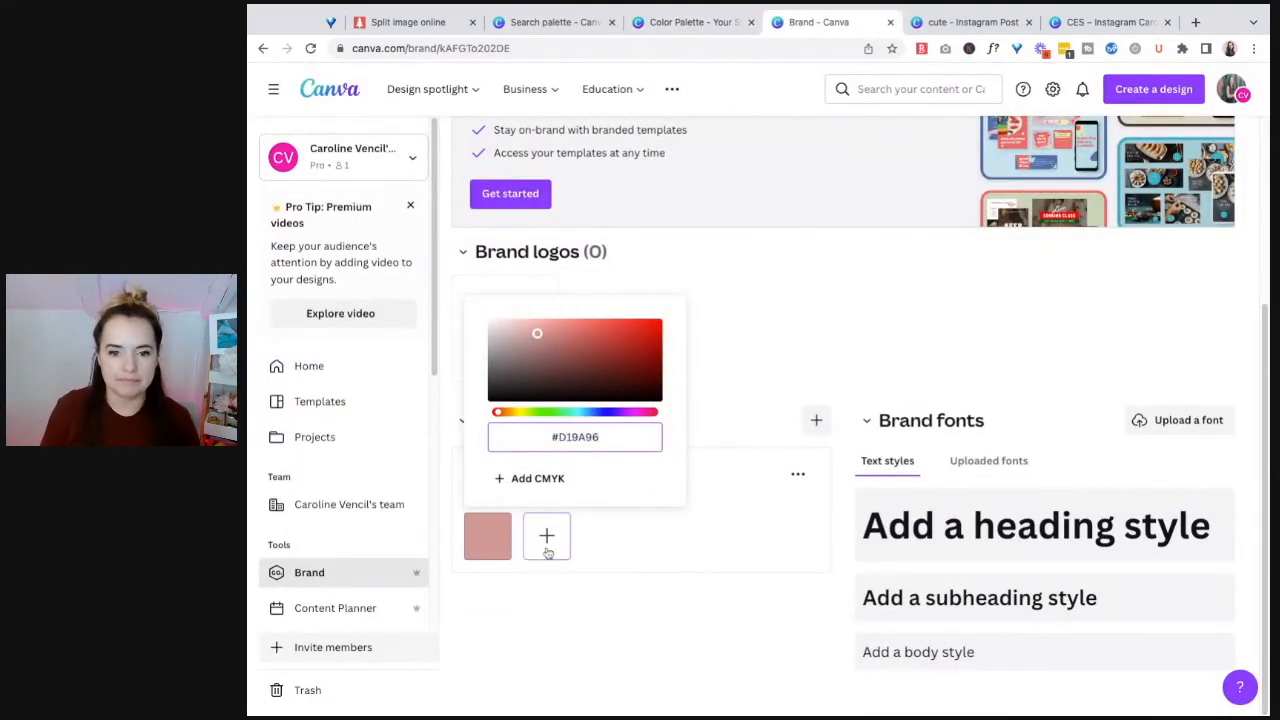
click(547, 536)
click(700, 22)
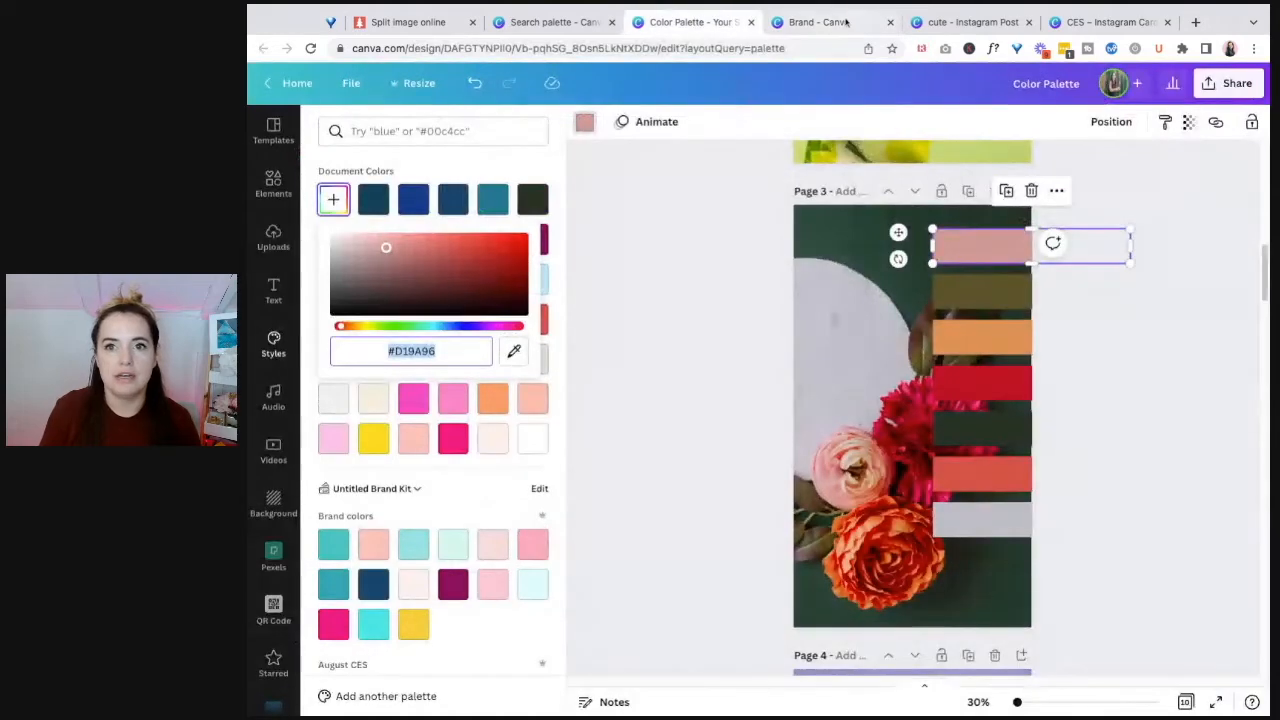
click(818, 22)
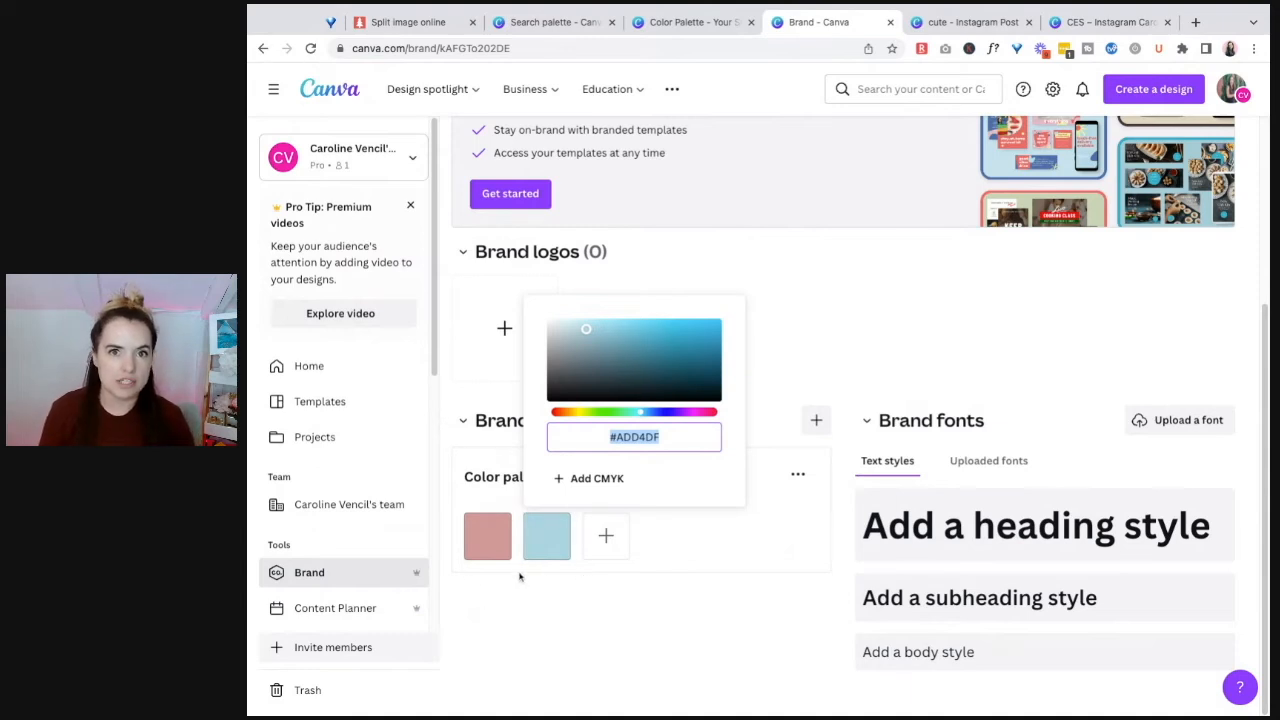
click(606, 537)
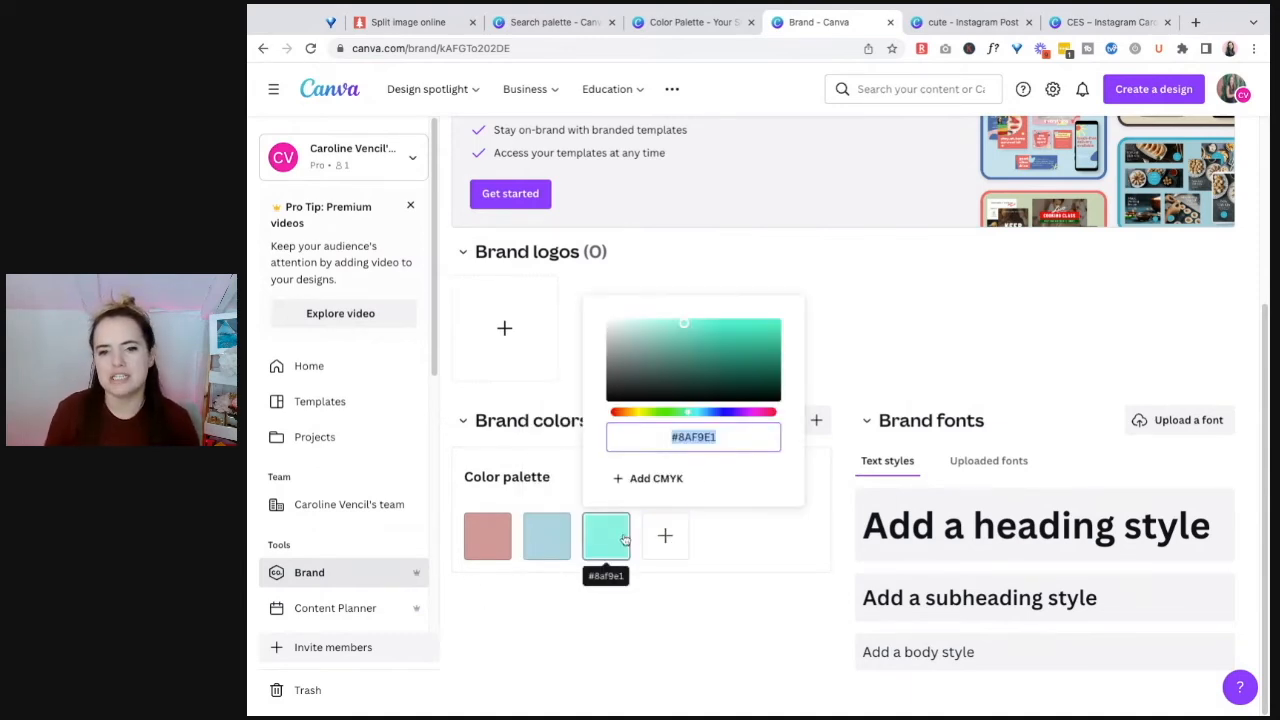
click(569, 513)
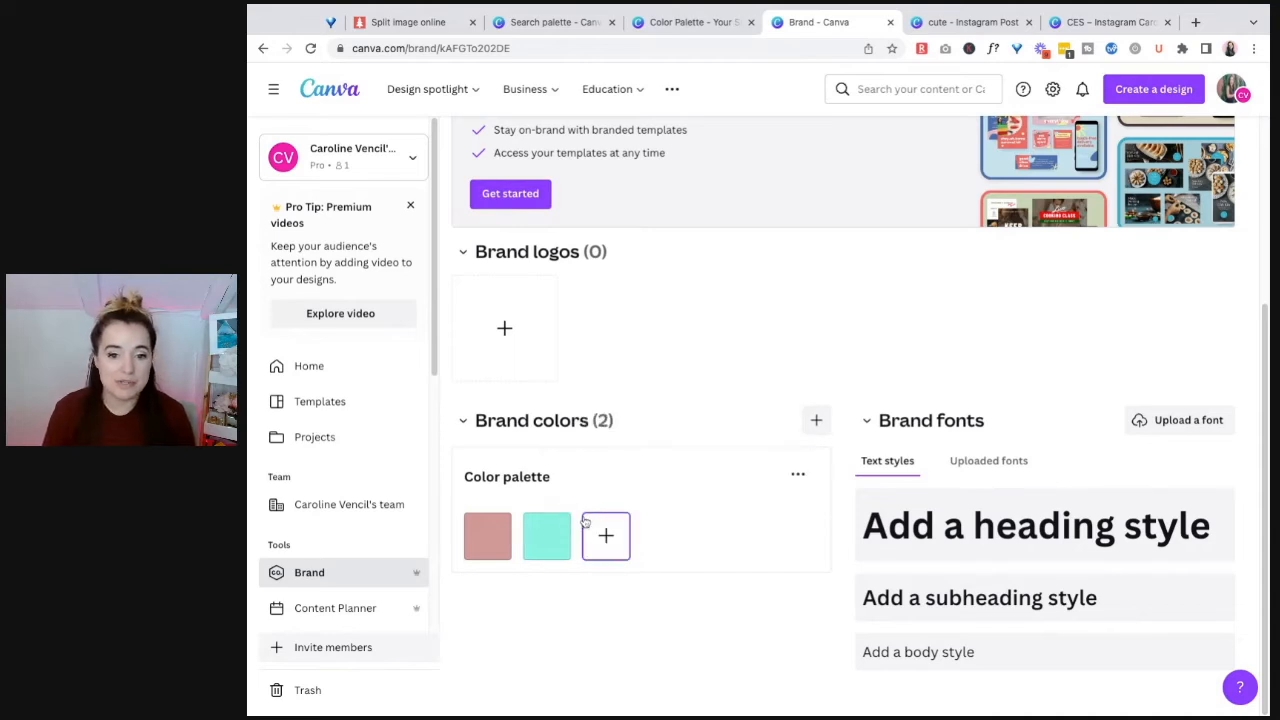
click(569, 513)
- Add the olive, orange, red, dark green, coral and grey bar colours from page 3 to the Example :) kit's palette
click(556, 538)
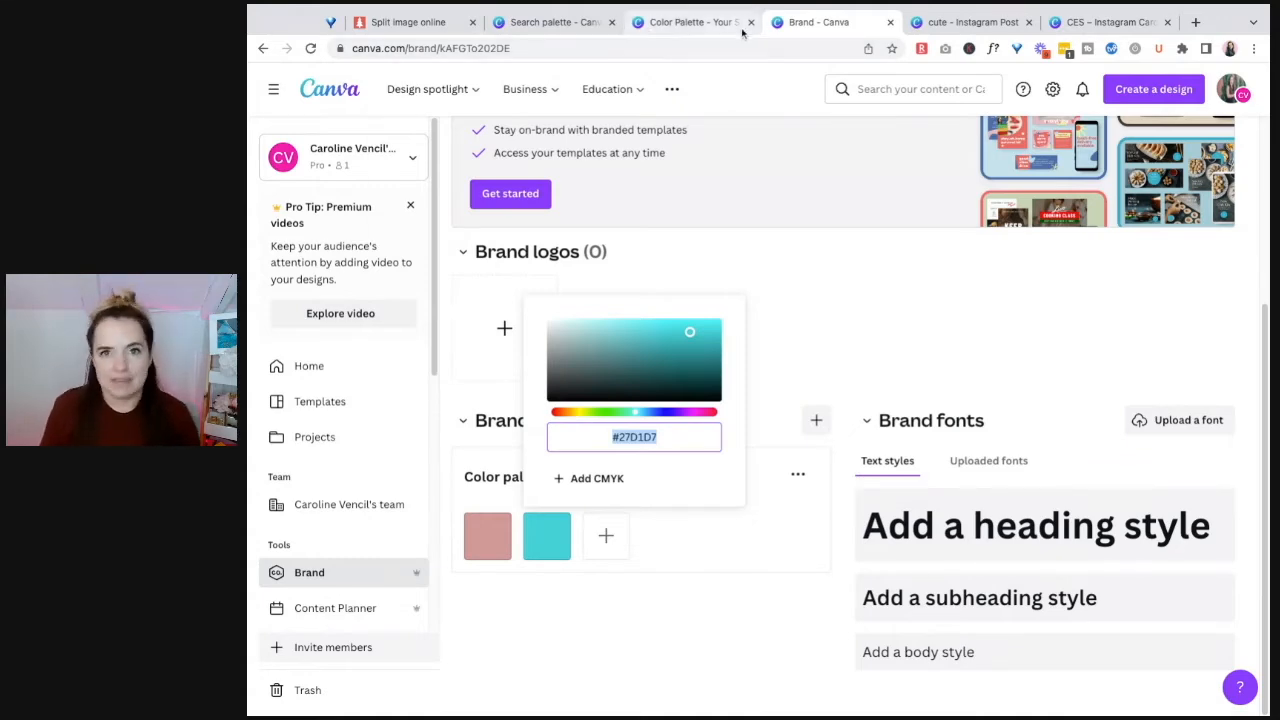
click(700, 22)
click(986, 290)
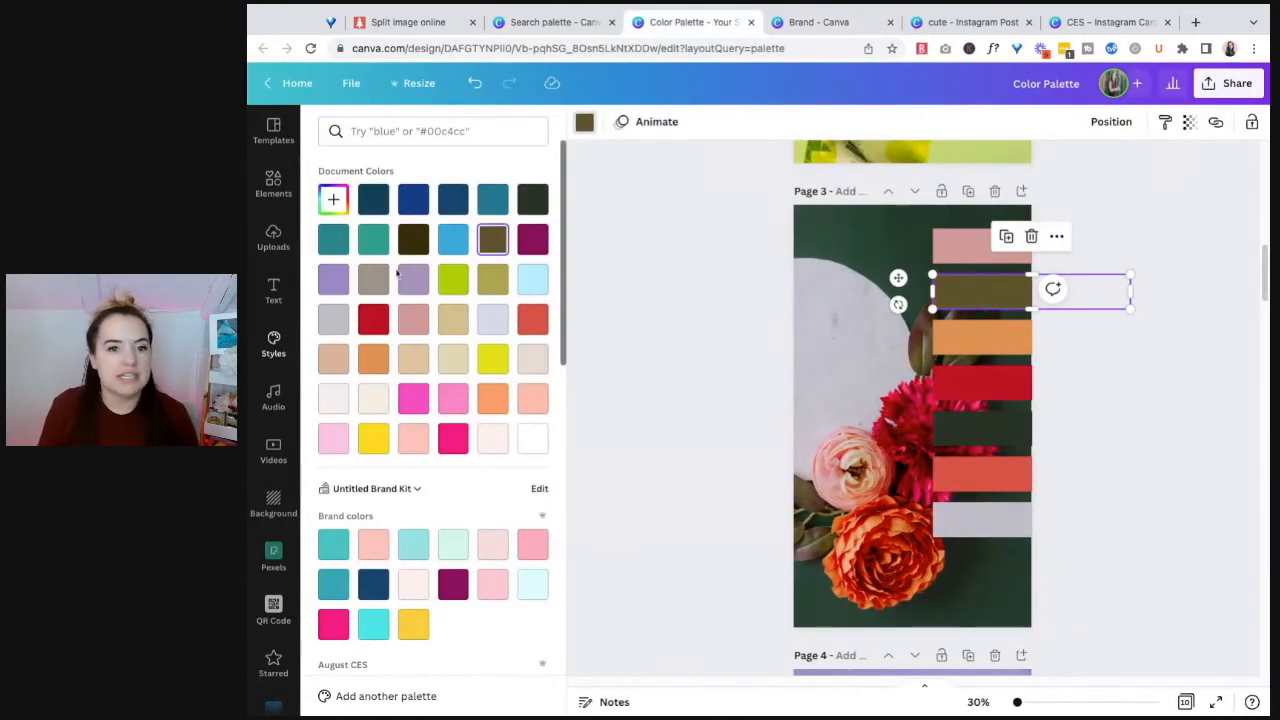
click(333, 199)
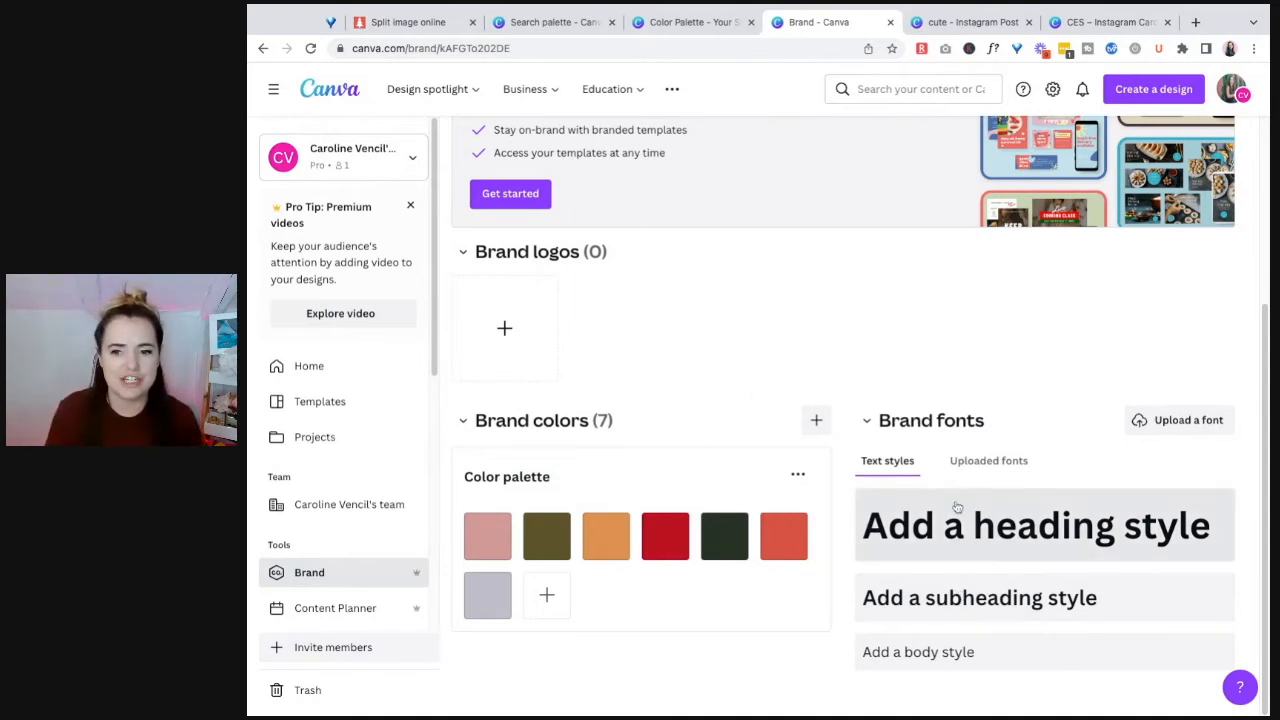
click(681, 25)
click(726, 334)
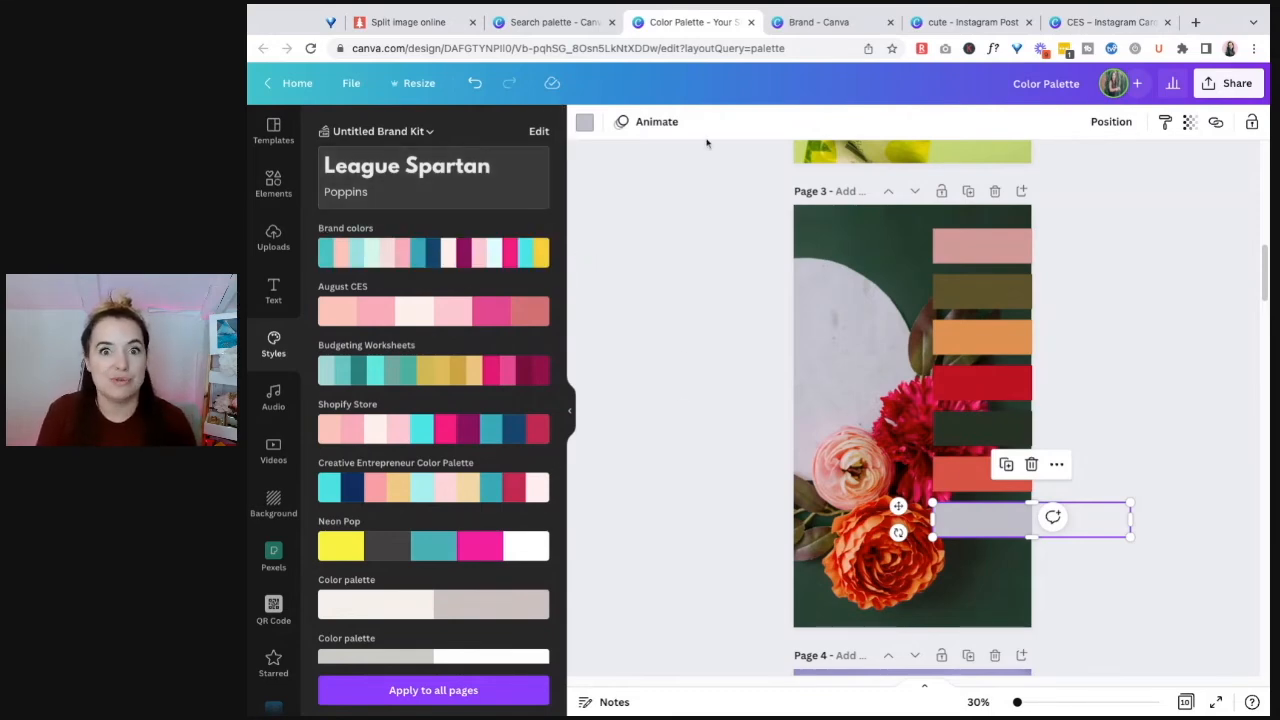
click(667, 206)
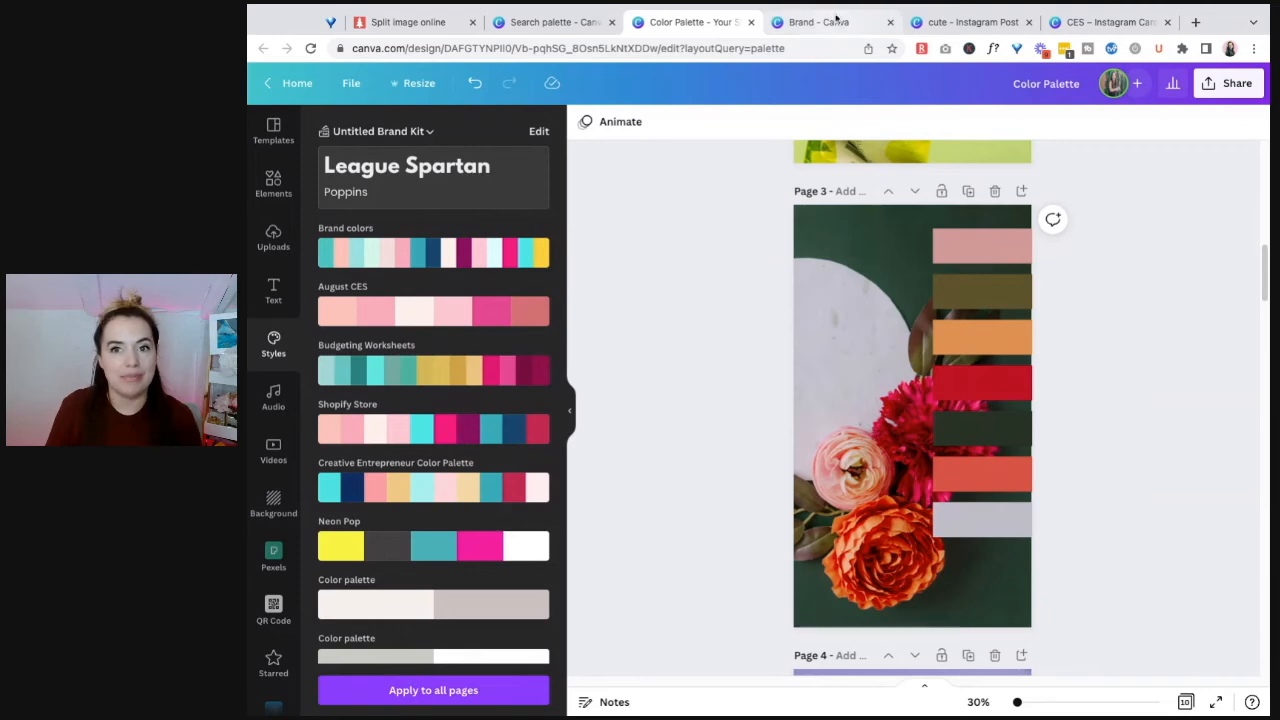
- Set the Example :) kit's heading style to the Bugaki font
click(835, 21)
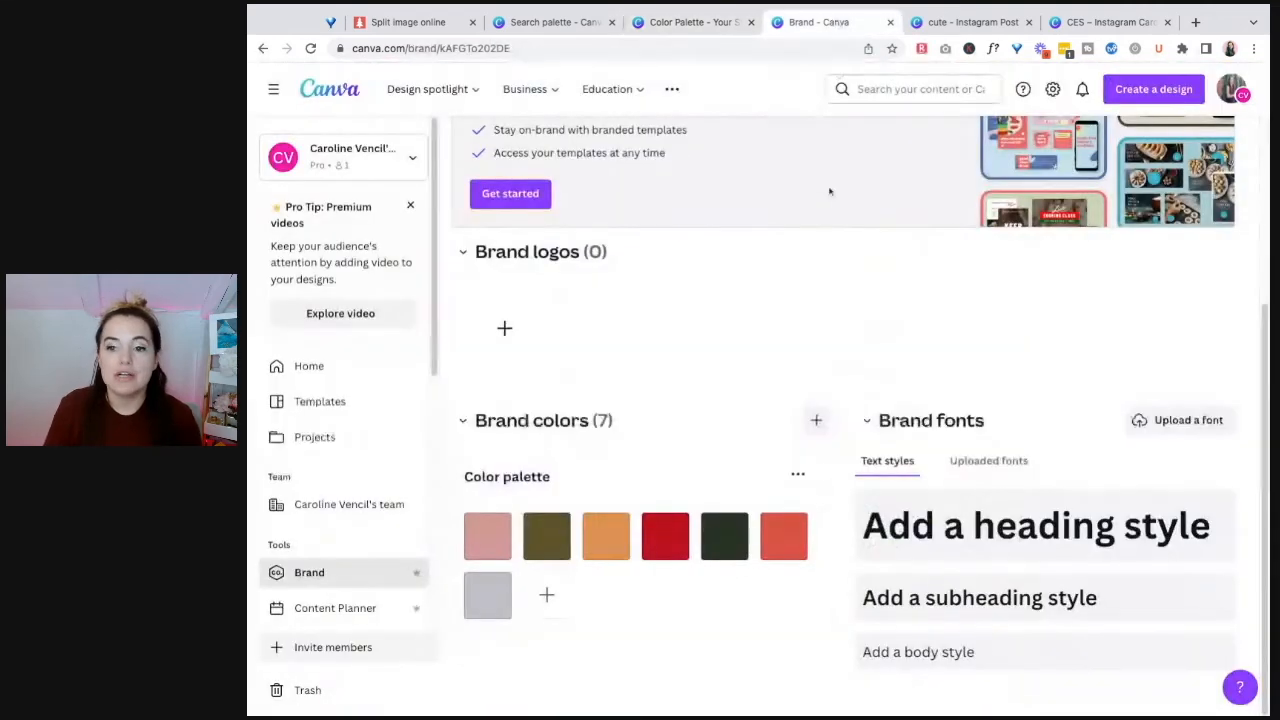
click(1046, 549)
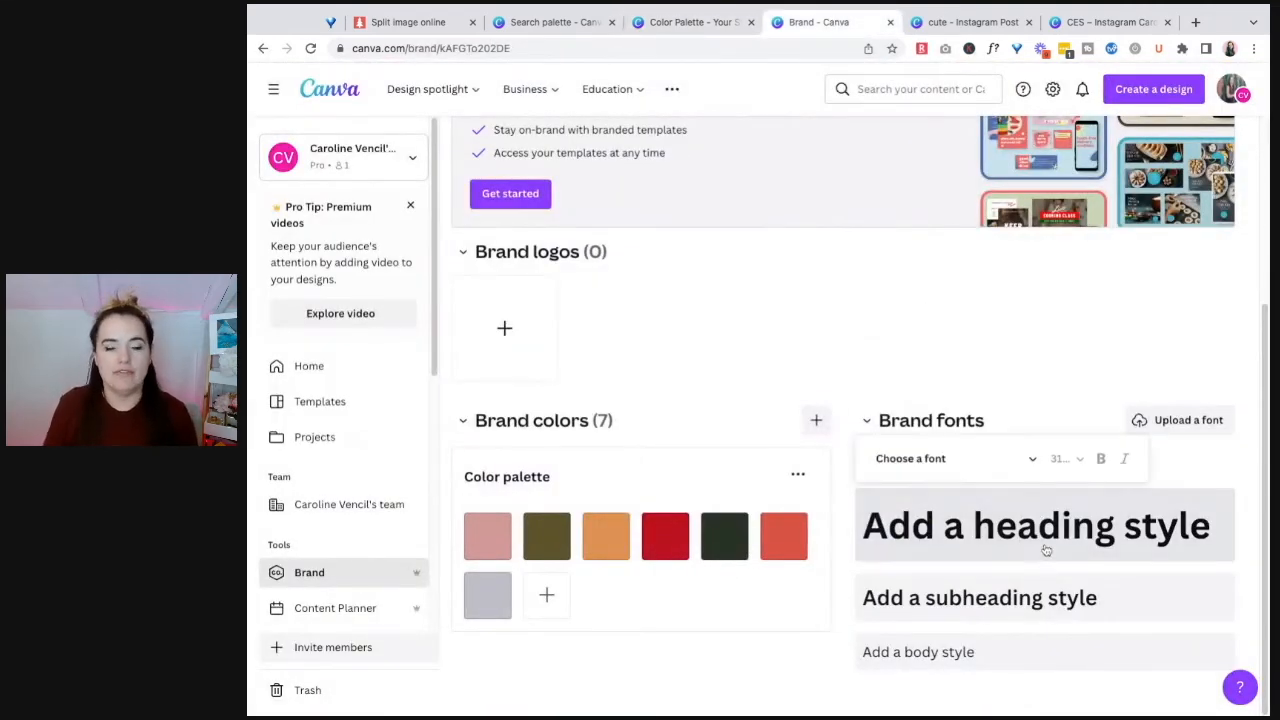
click(943, 459)
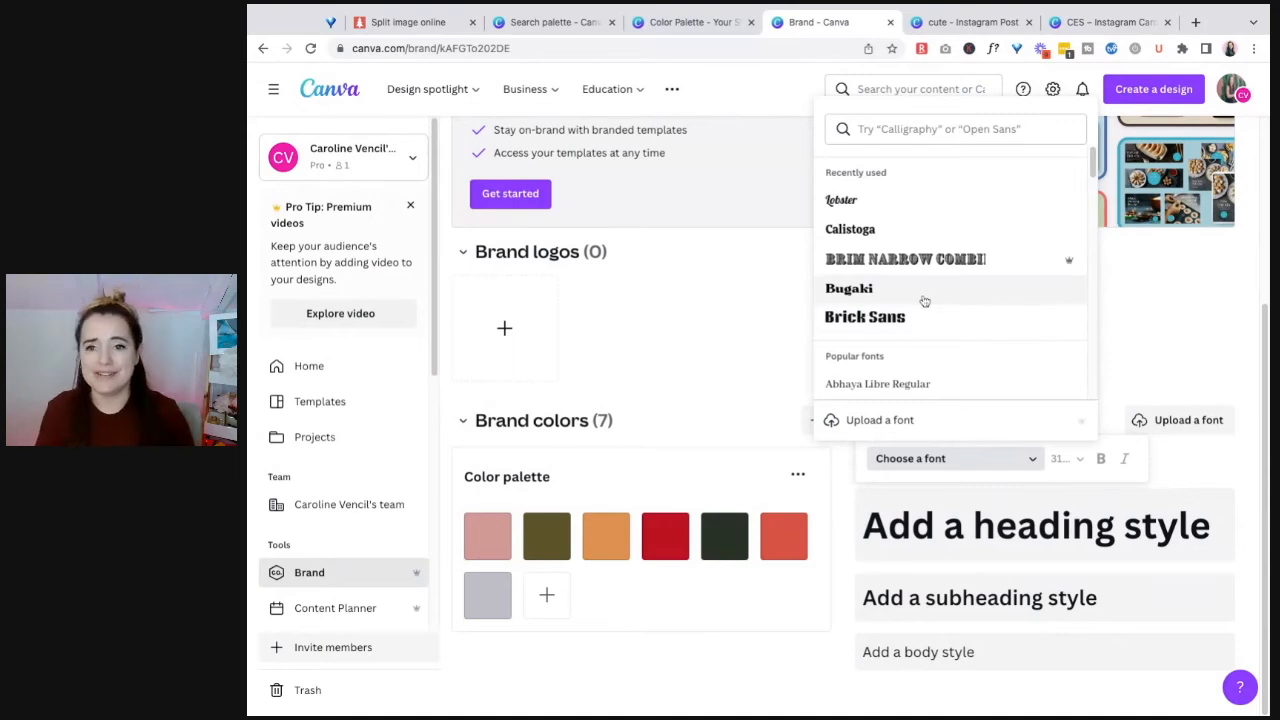
click(924, 290)
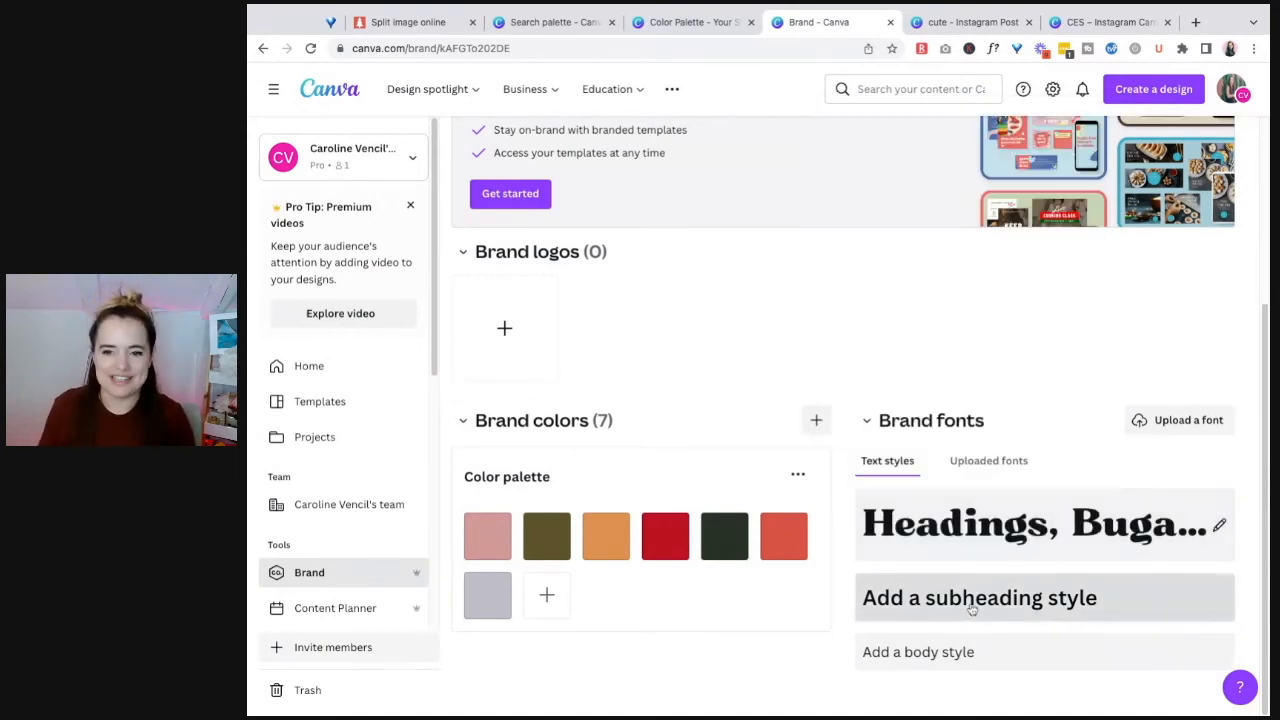
- Set the Example :) kit's subheading style to the Glacial Indifference font
click(968, 546)
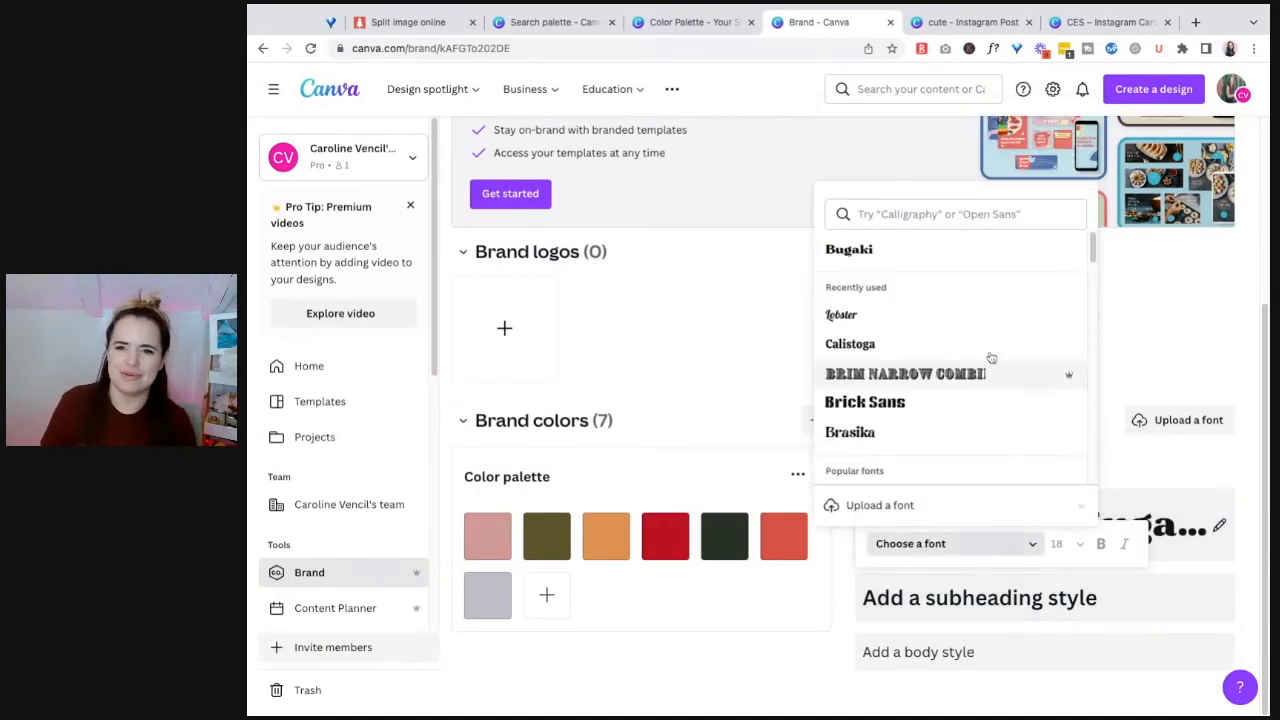
scroll(927, 358, down, 1)
scroll(927, 358, down, 2)
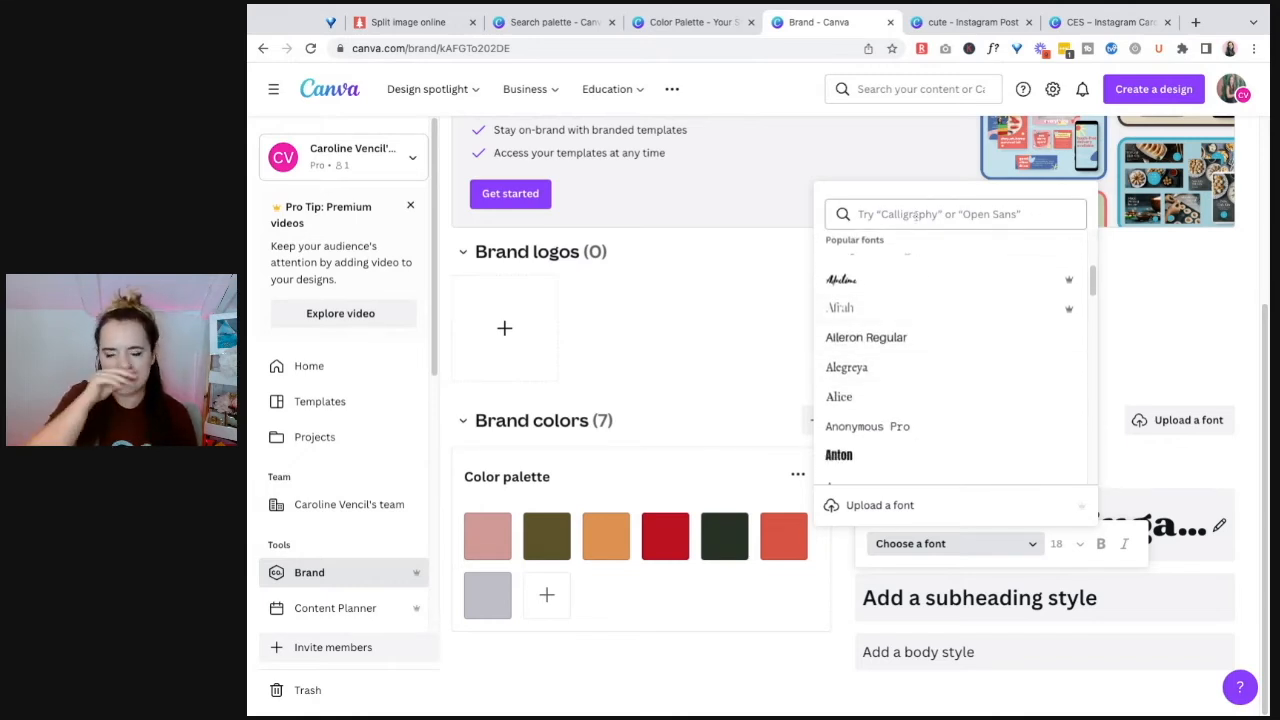
scroll(877, 360, down, 3)
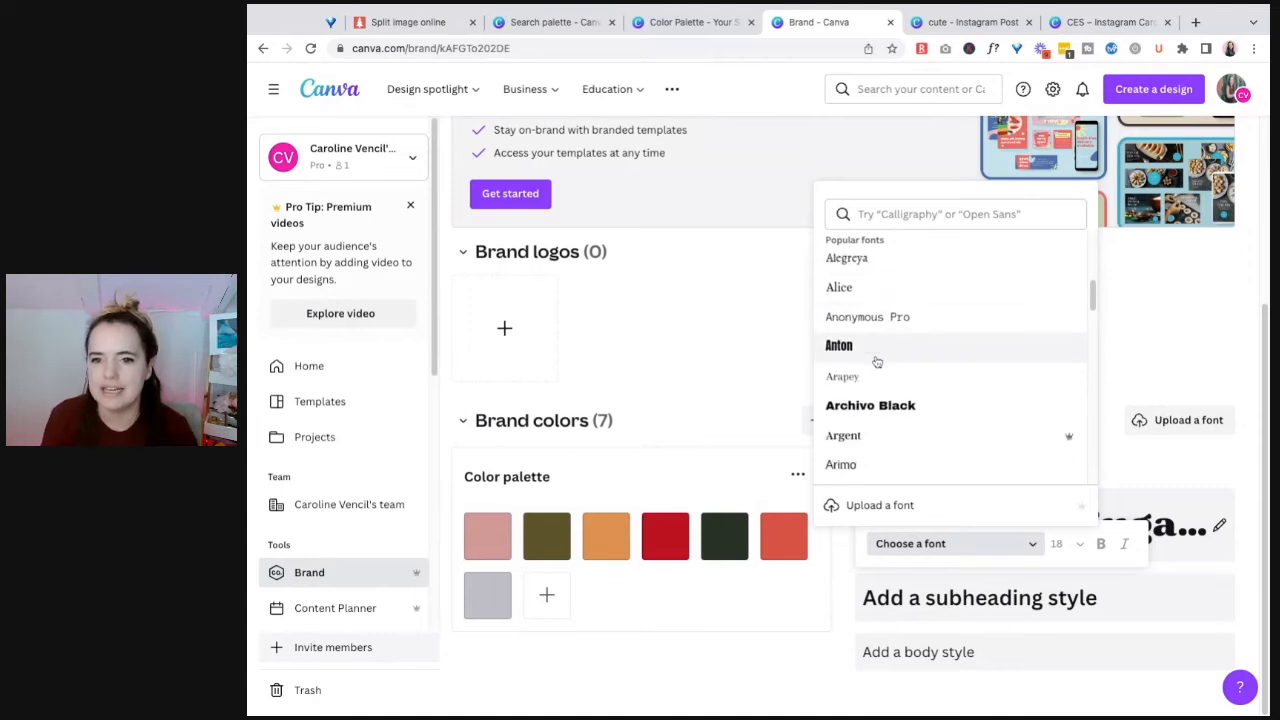
scroll(881, 361, down, 4)
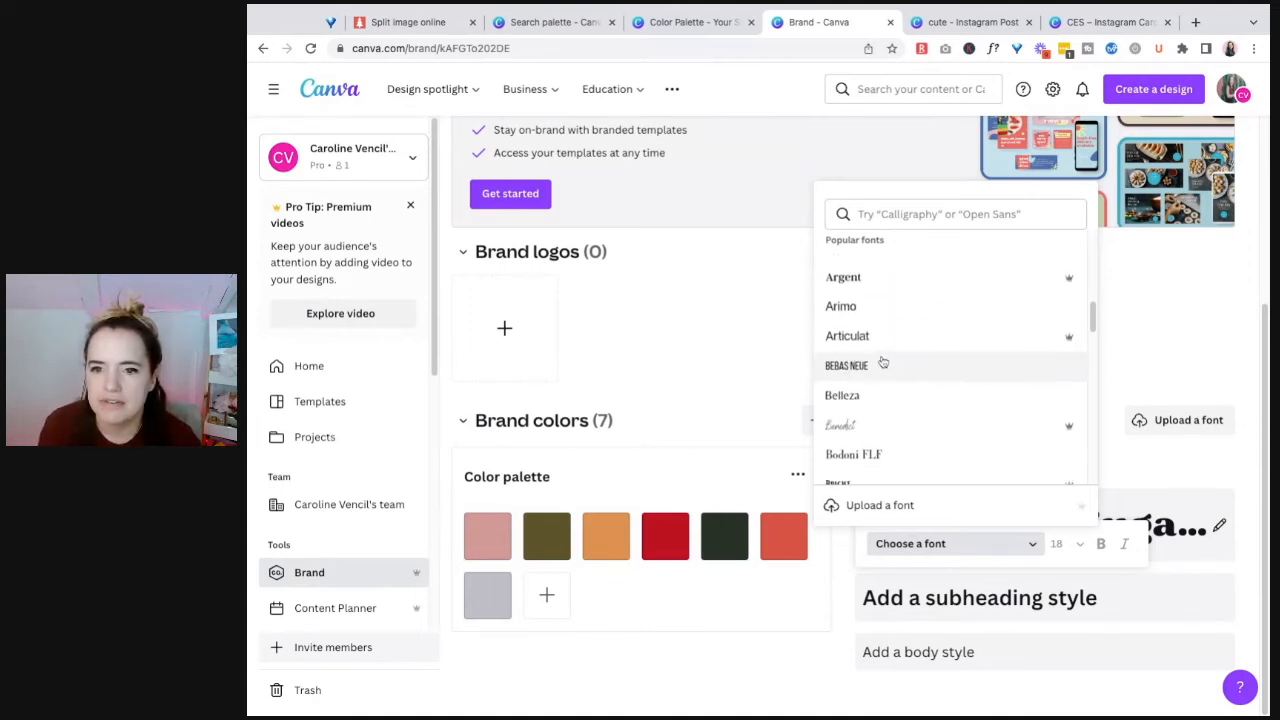
scroll(887, 362, down, 4)
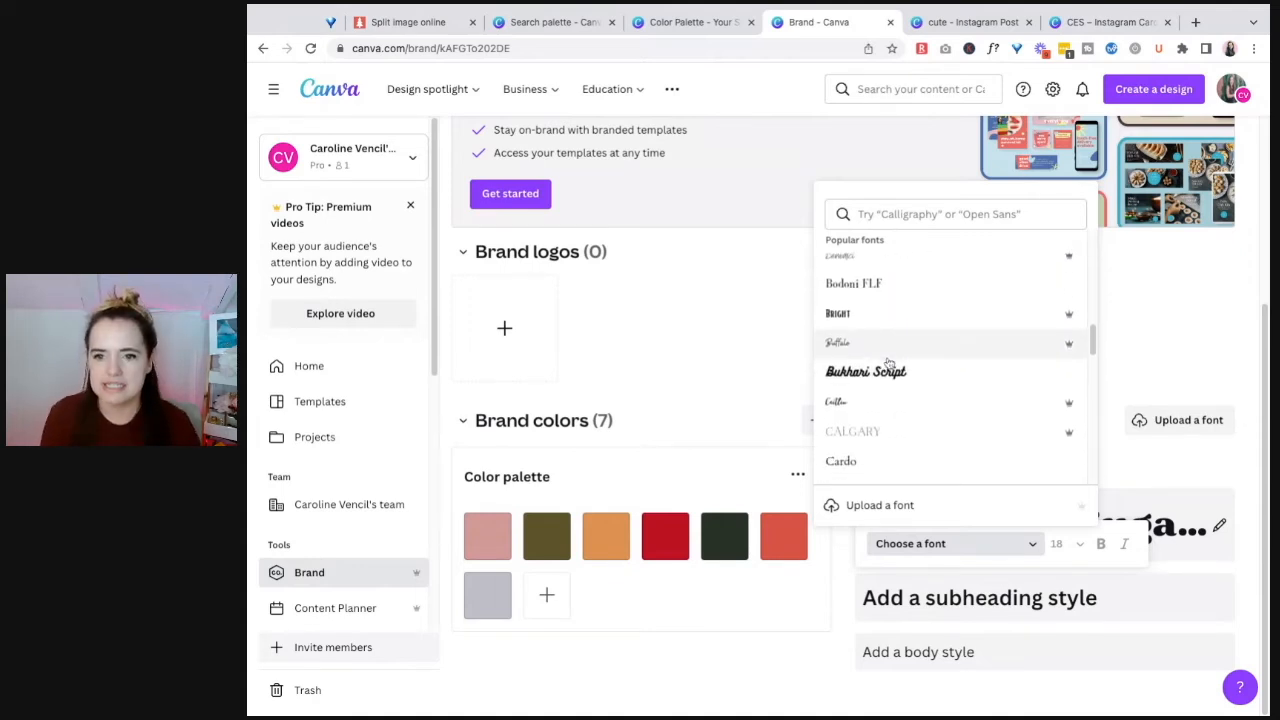
scroll(903, 430, down, 5)
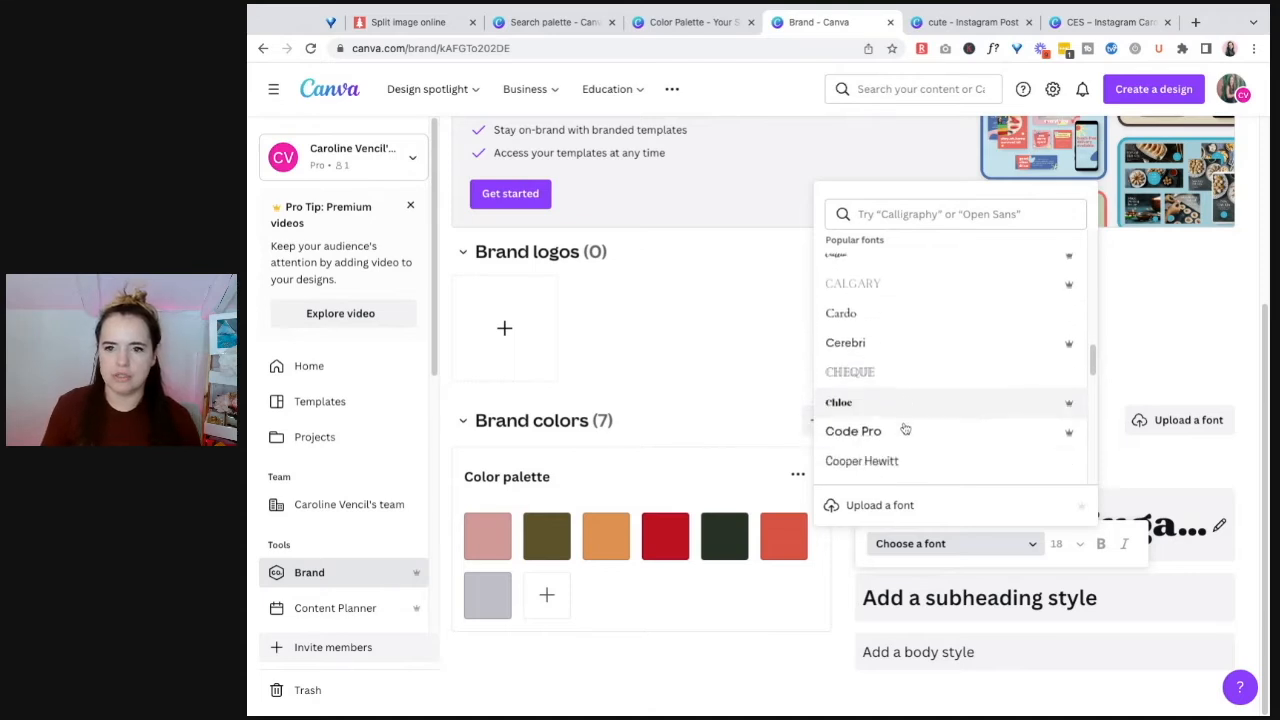
scroll(904, 428, down, 3)
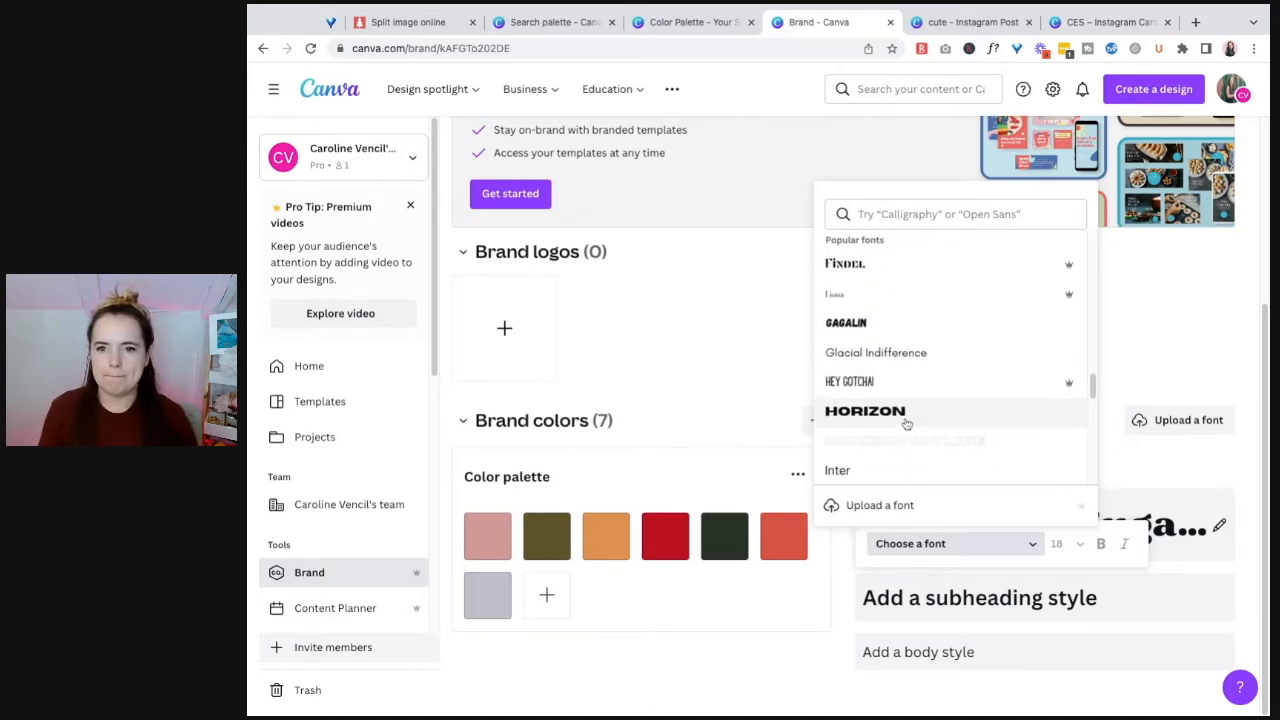
click(926, 352)
click(948, 650)
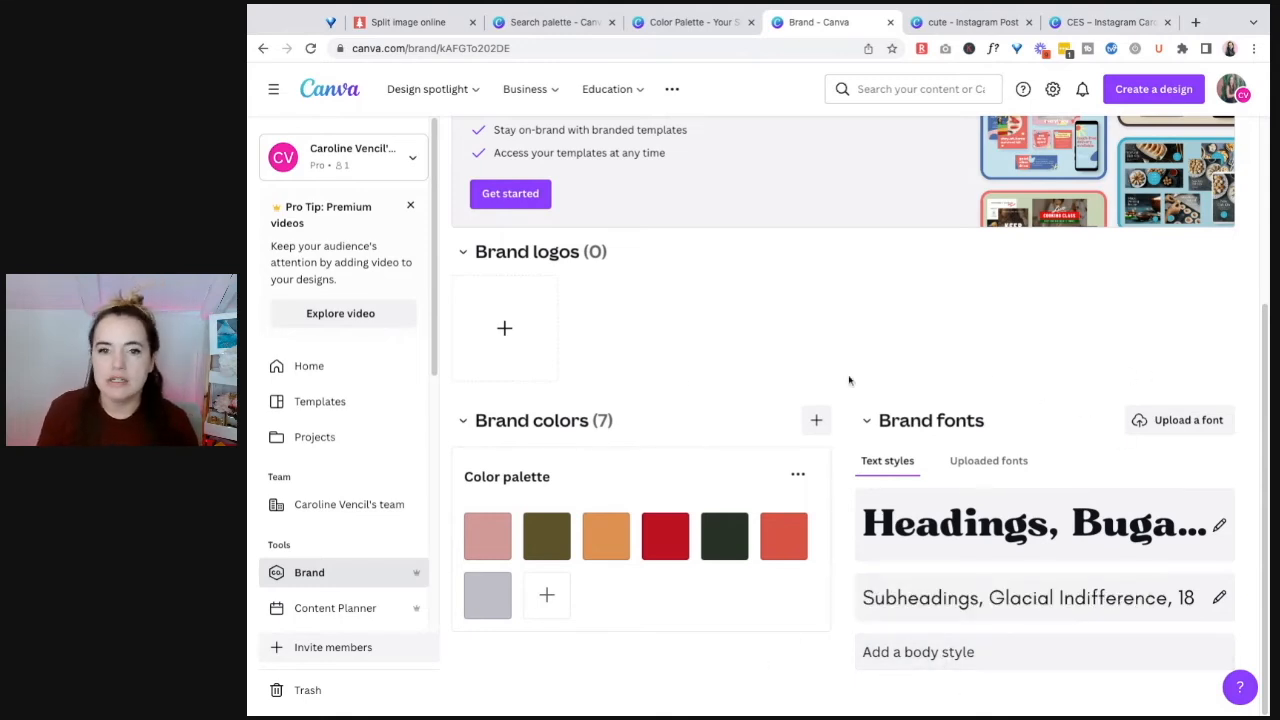
- Return to the Color Palette design, reload it, and postpone the Rakuten cash back offer
scroll(837, 410, up, 3)
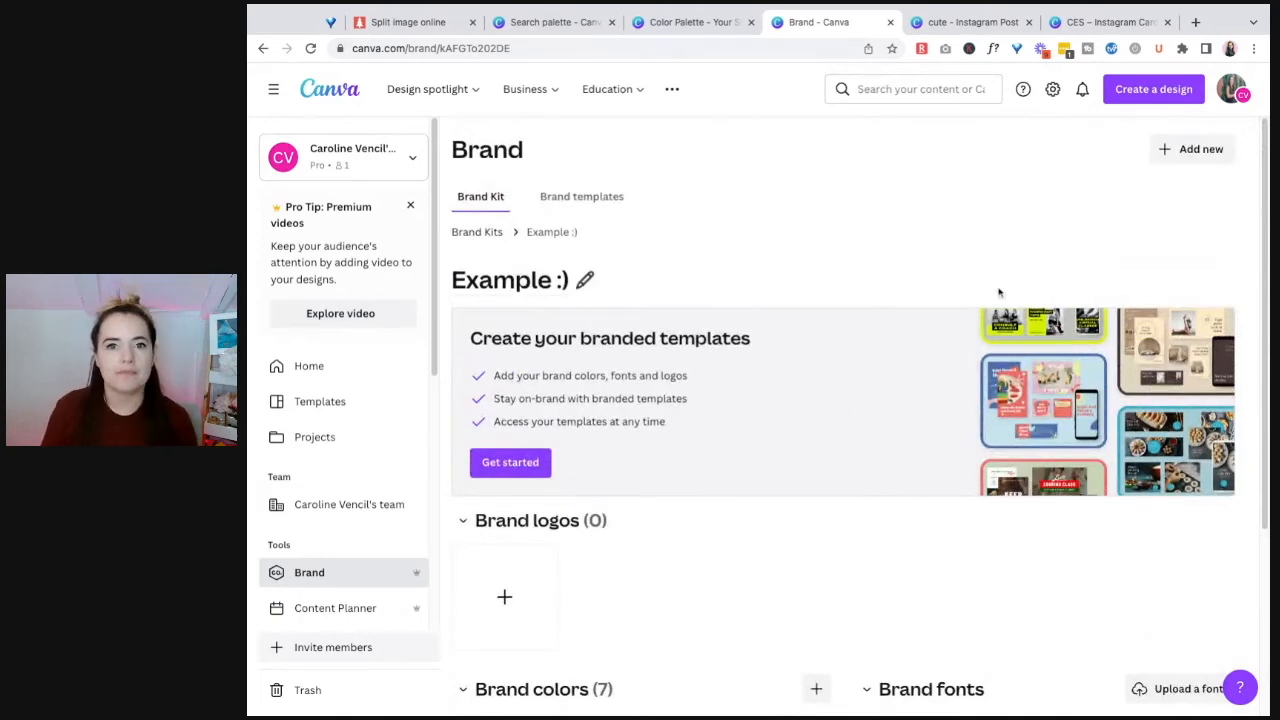
click(708, 30)
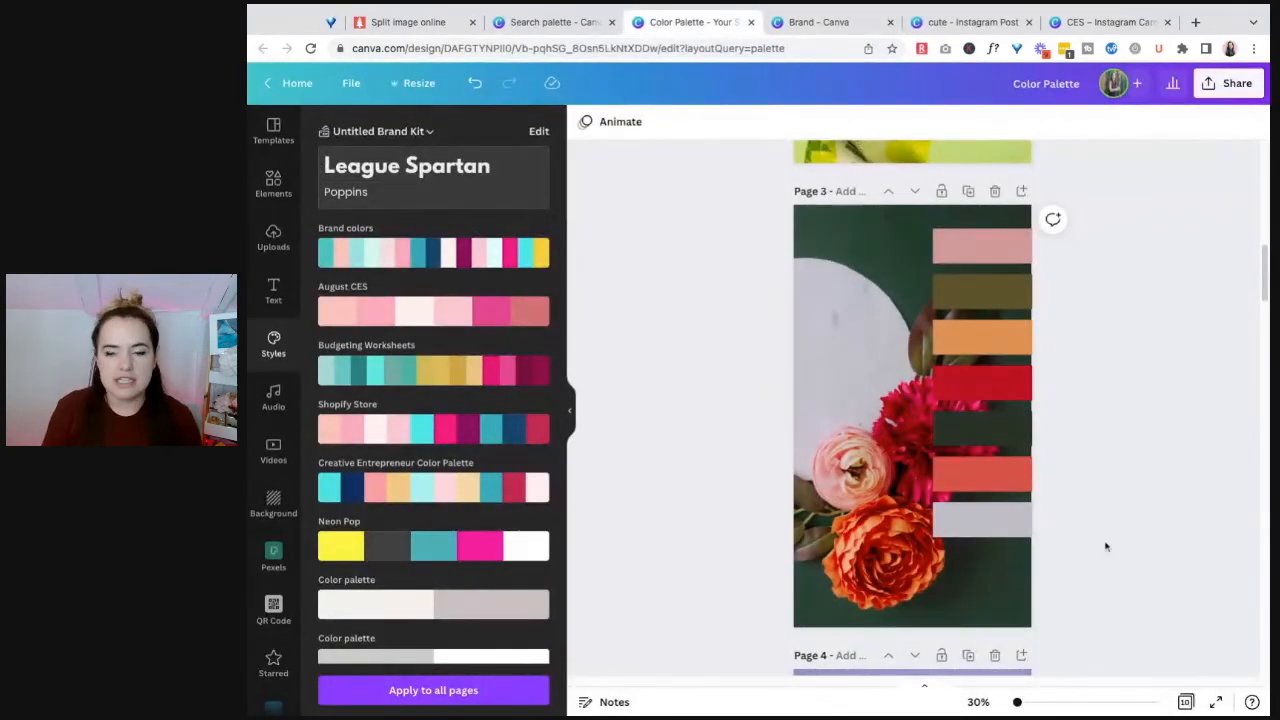
scroll(1137, 489, down, 3)
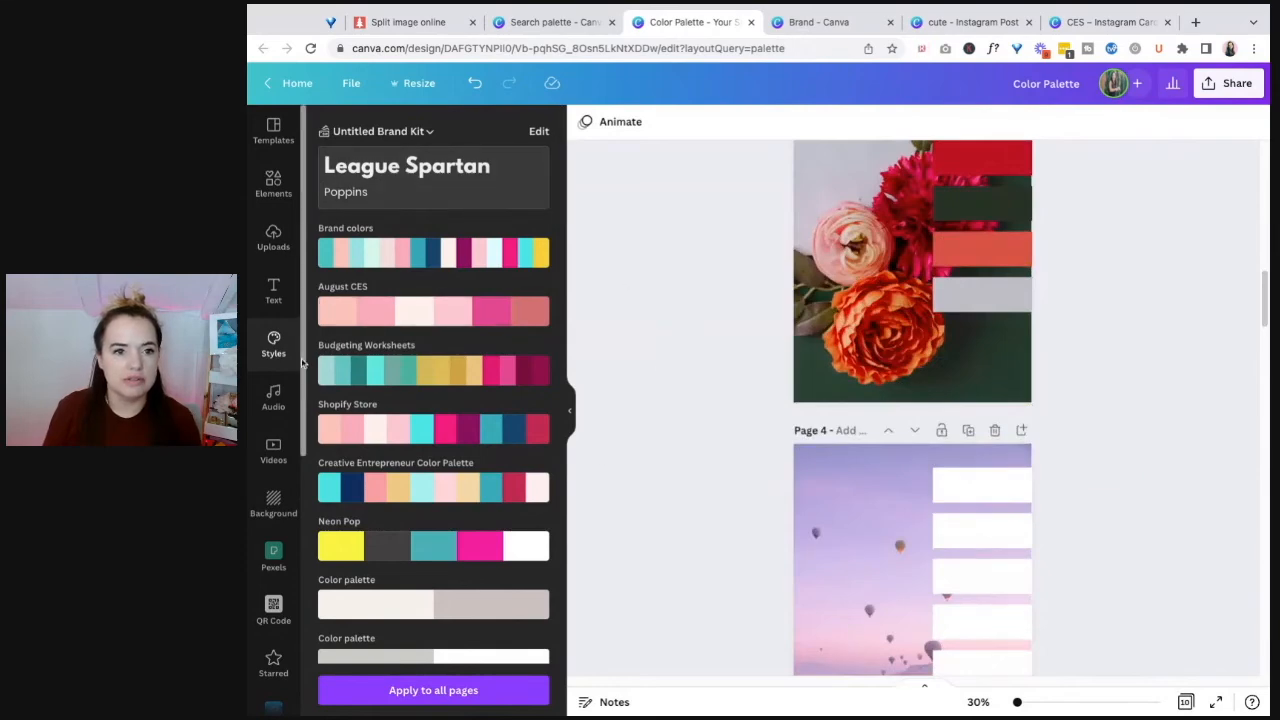
click(310, 49)
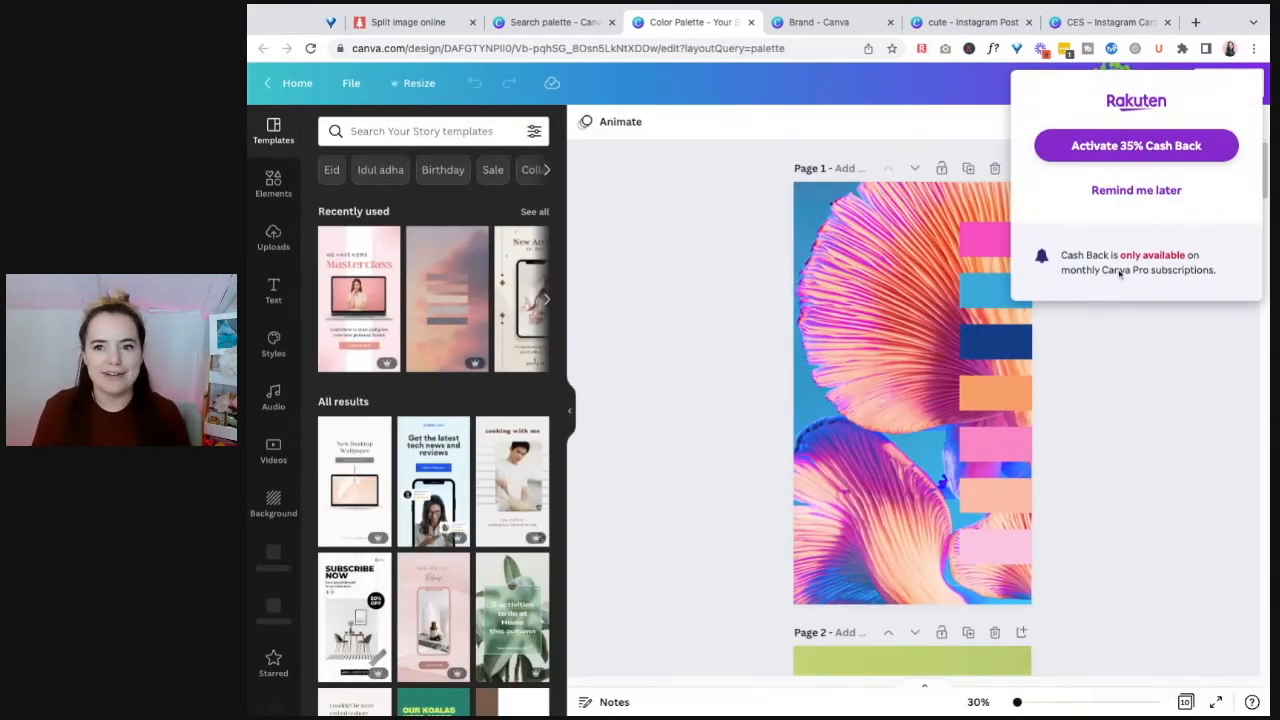
click(1136, 190)
- Go to the Masterclass template on page 10 and load the Example :) brand kit as the source of styles
scroll(1080, 531, down, 15)
scroll(1080, 531, down, 12)
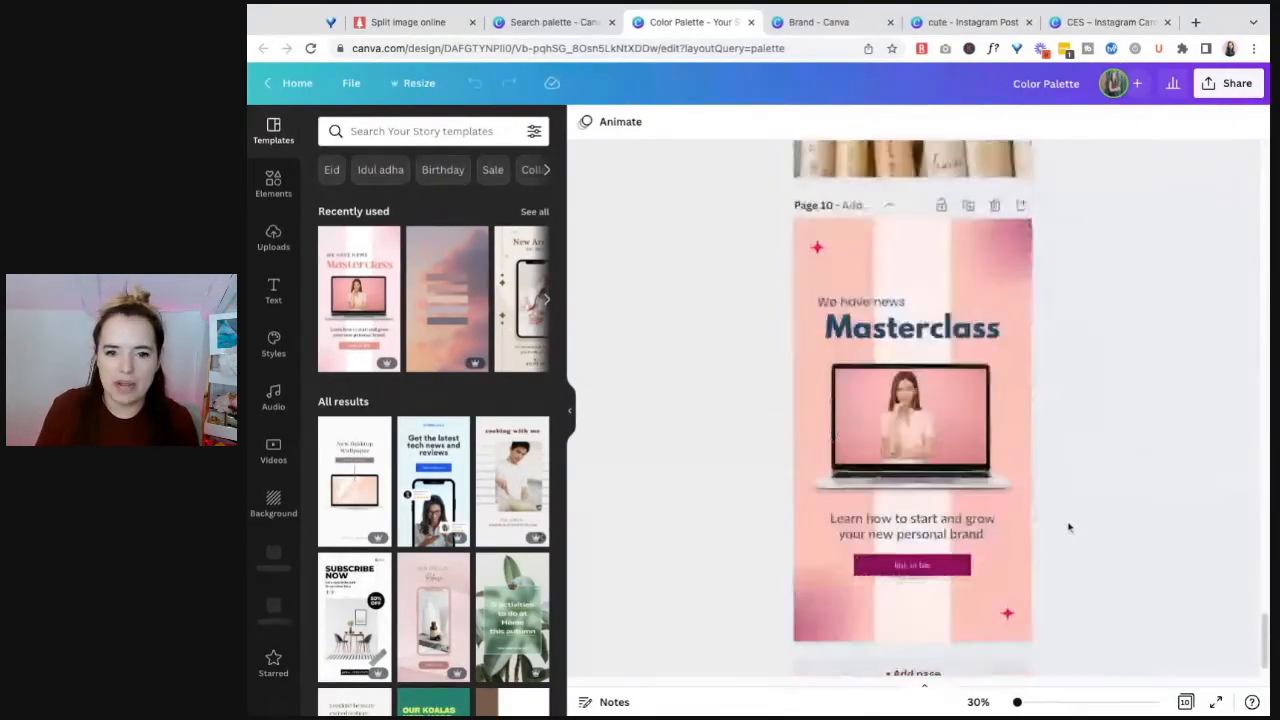
click(1011, 408)
click(1019, 288)
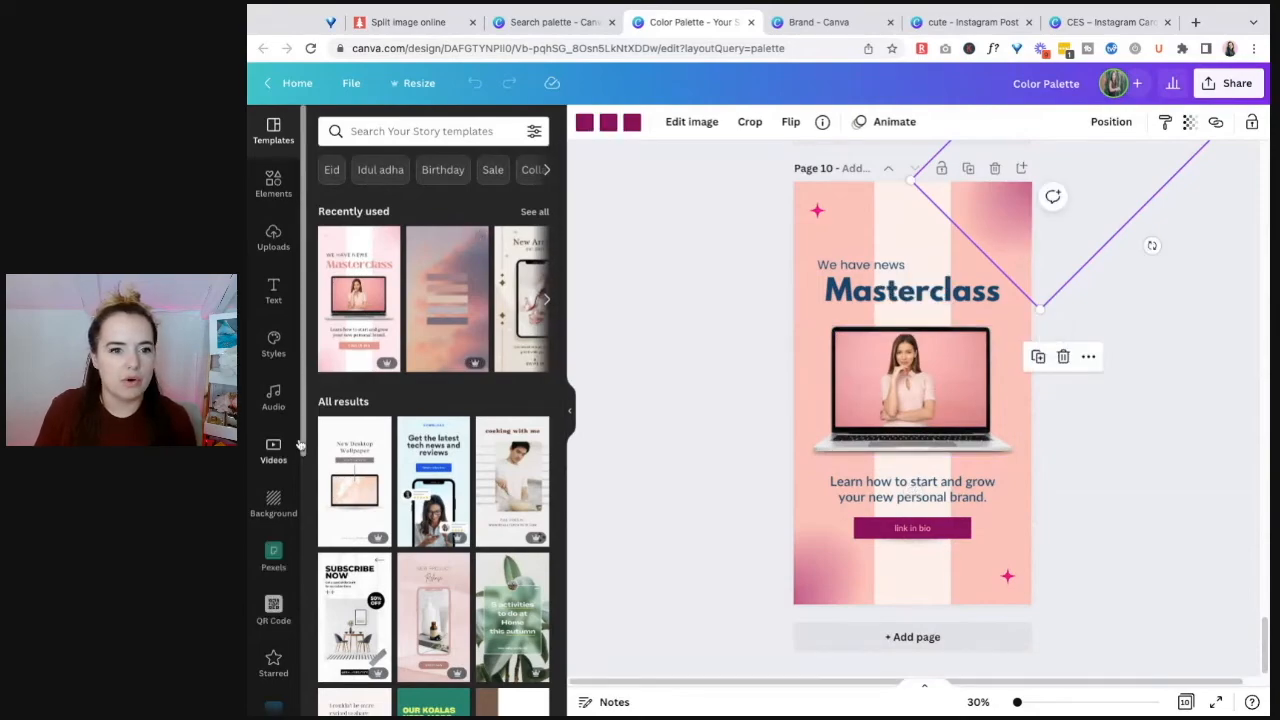
click(276, 340)
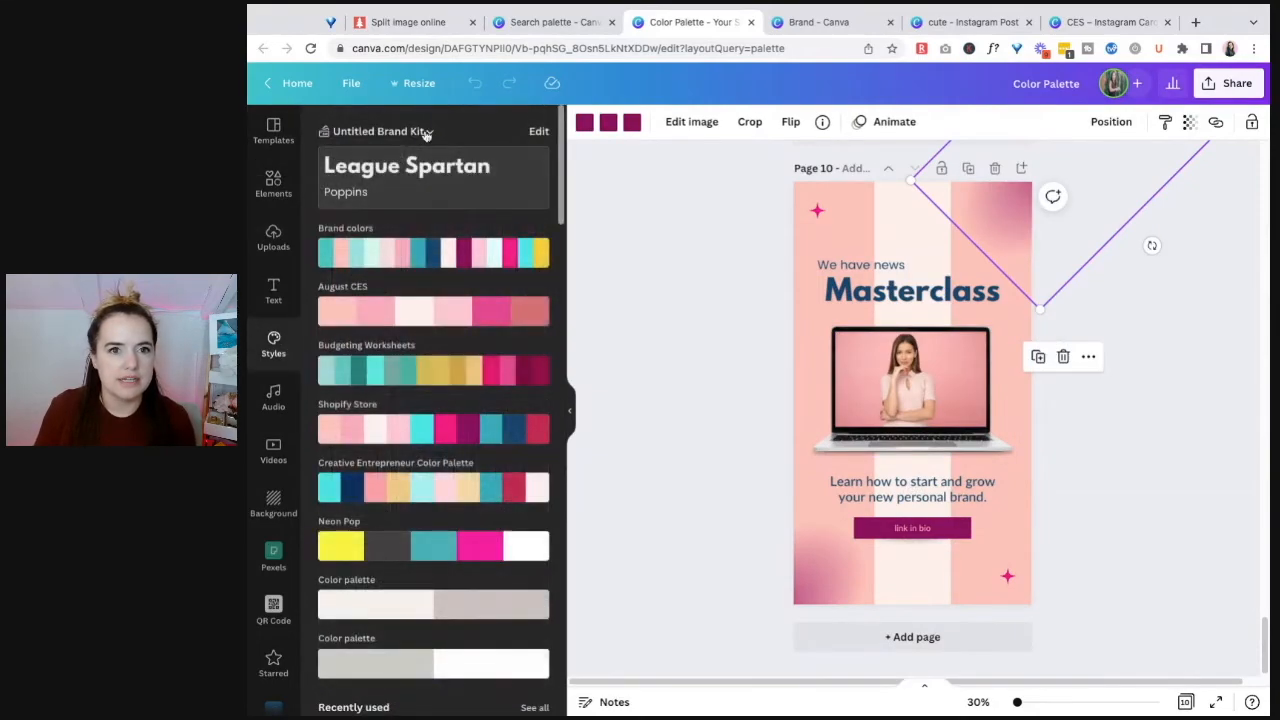
click(424, 131)
scroll(751, 337, down, 10)
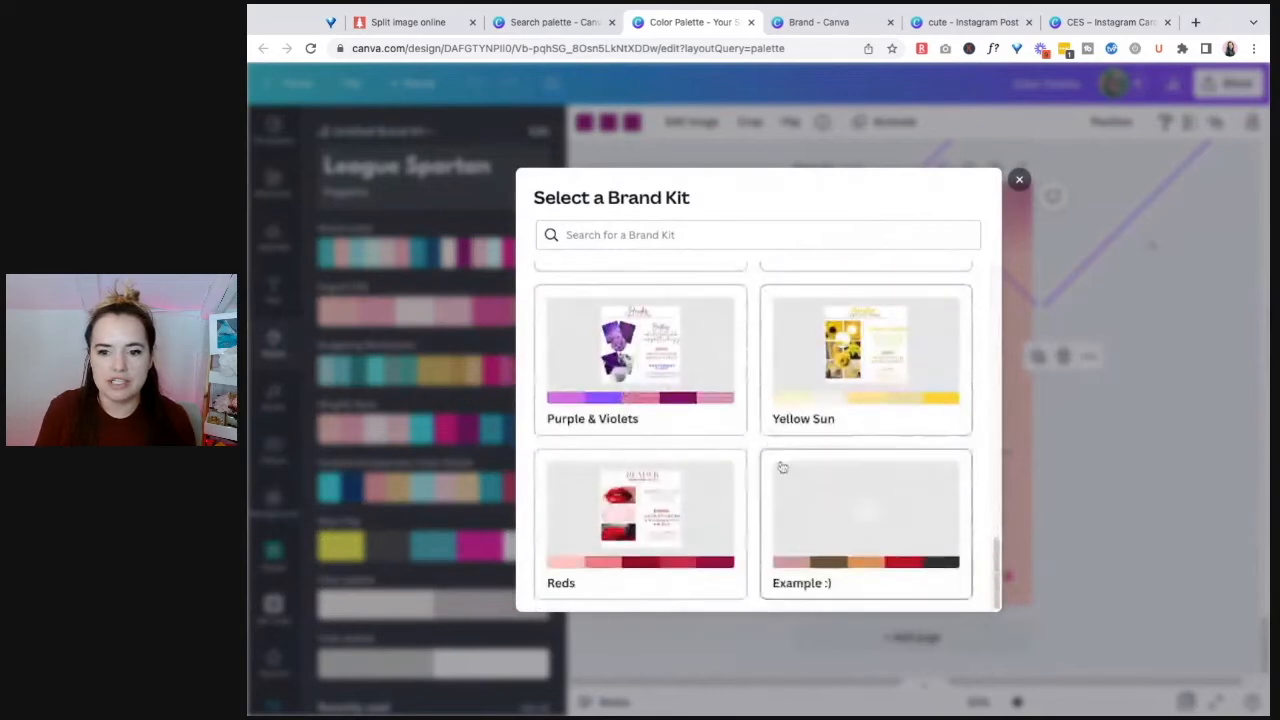
click(843, 532)
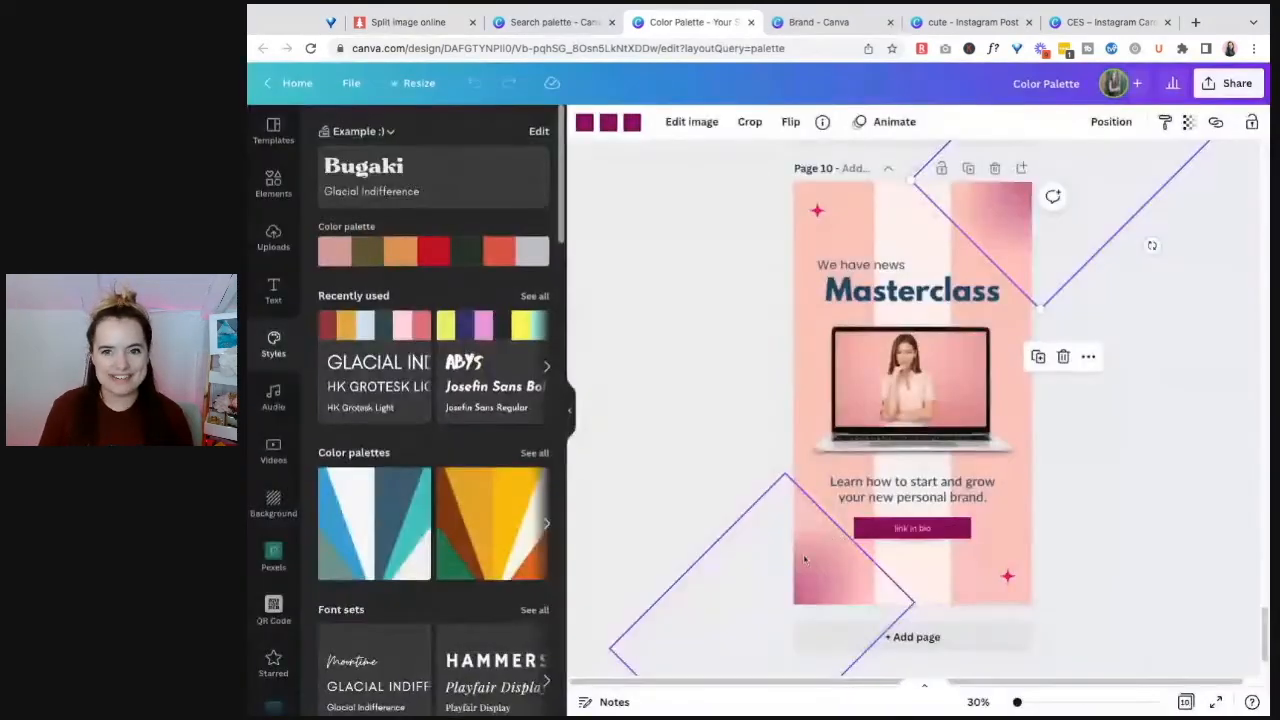
- Apply the Example :) kit's fonts and palette to page 10, shuffling the colours to an orange background with a coral stripe
click(450, 187)
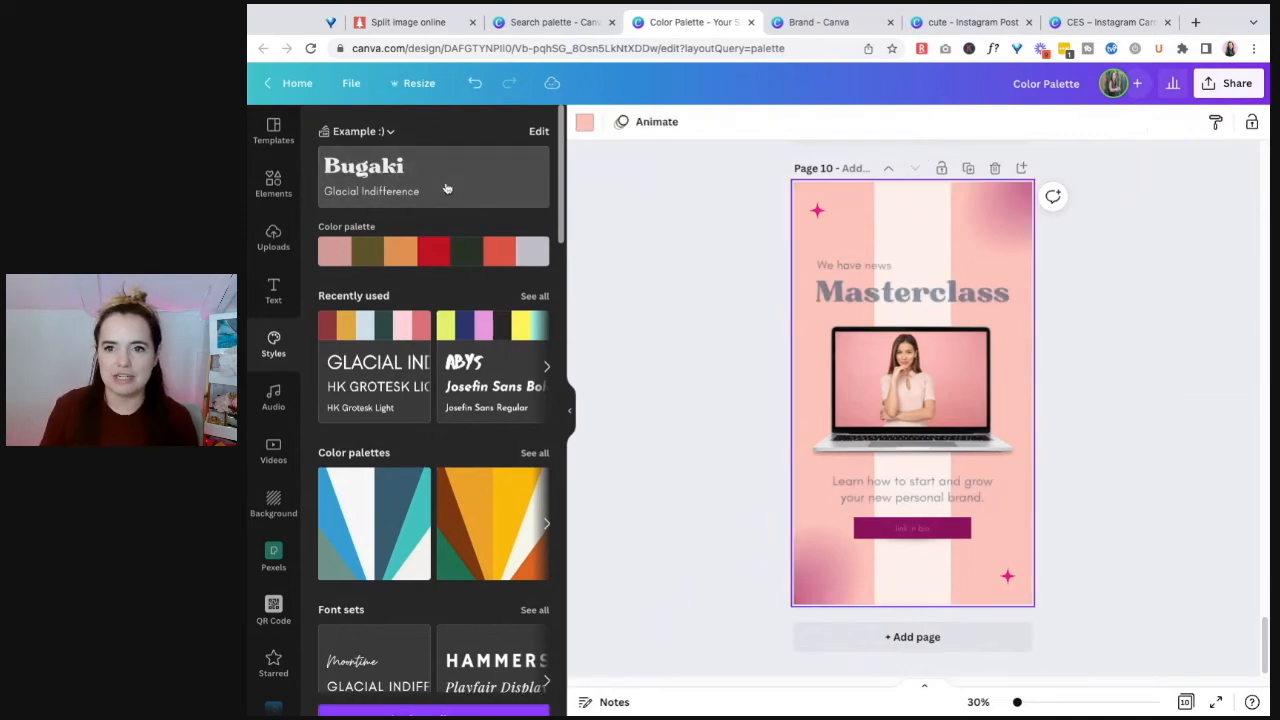
click(437, 250)
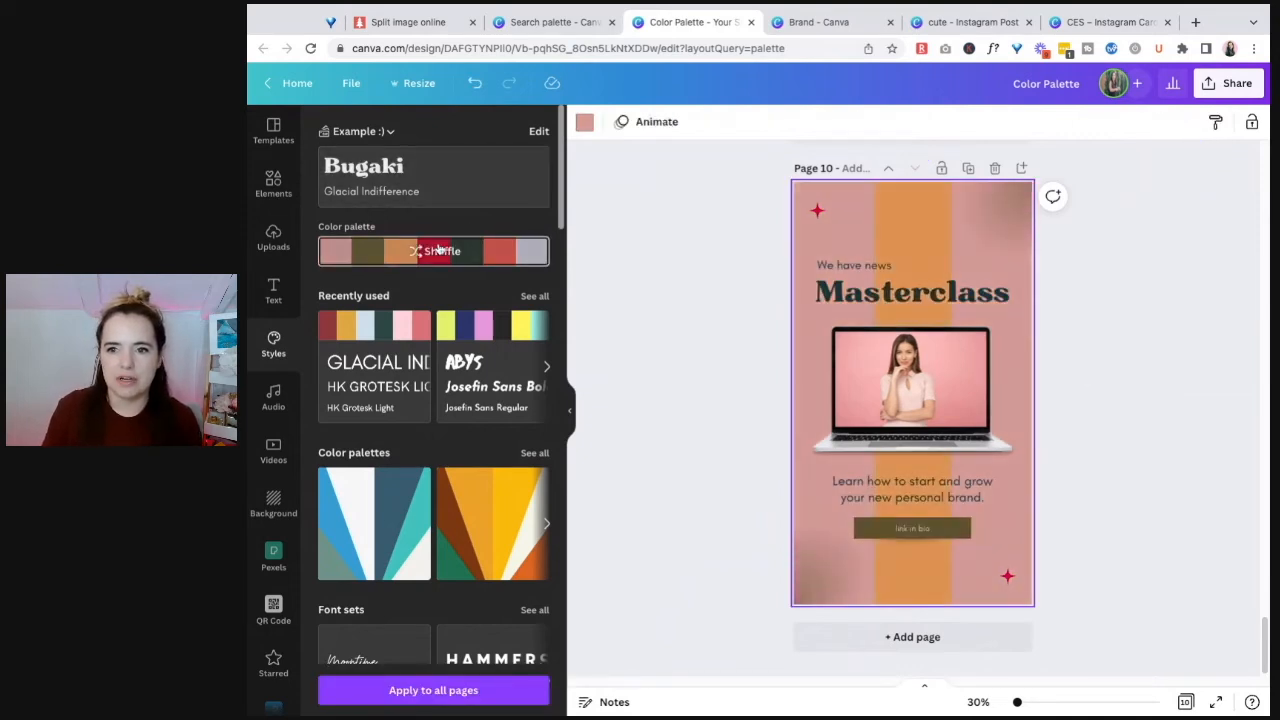
click(437, 250)
click(437, 250)
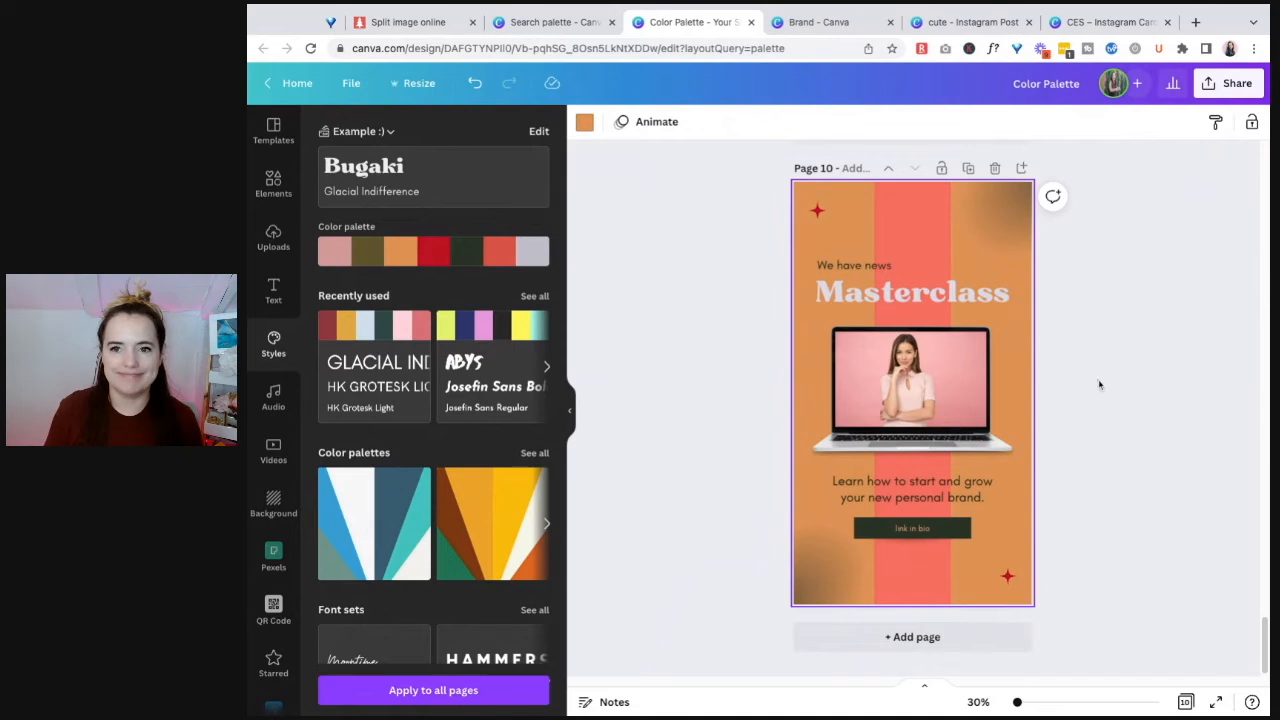
click(1099, 385)
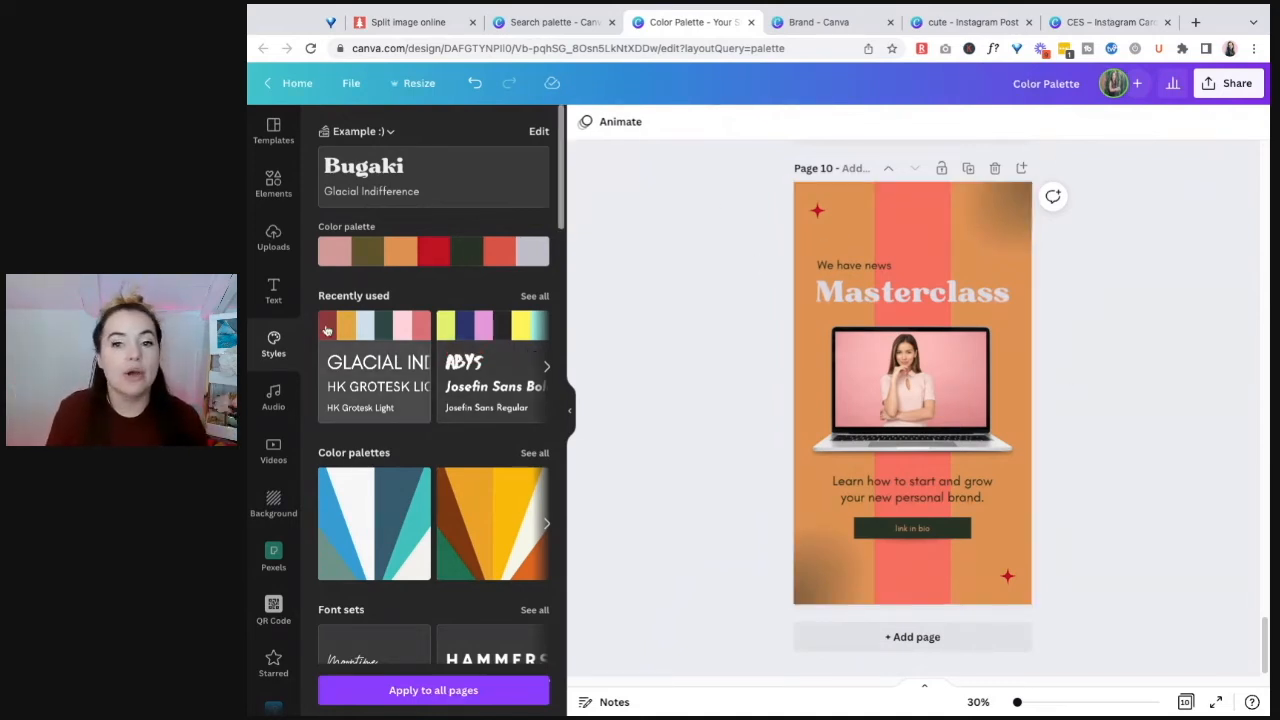
- Set the Masterclass heading on page 10 in uppercase and reduce its font size until it fits on one line
click(960, 298)
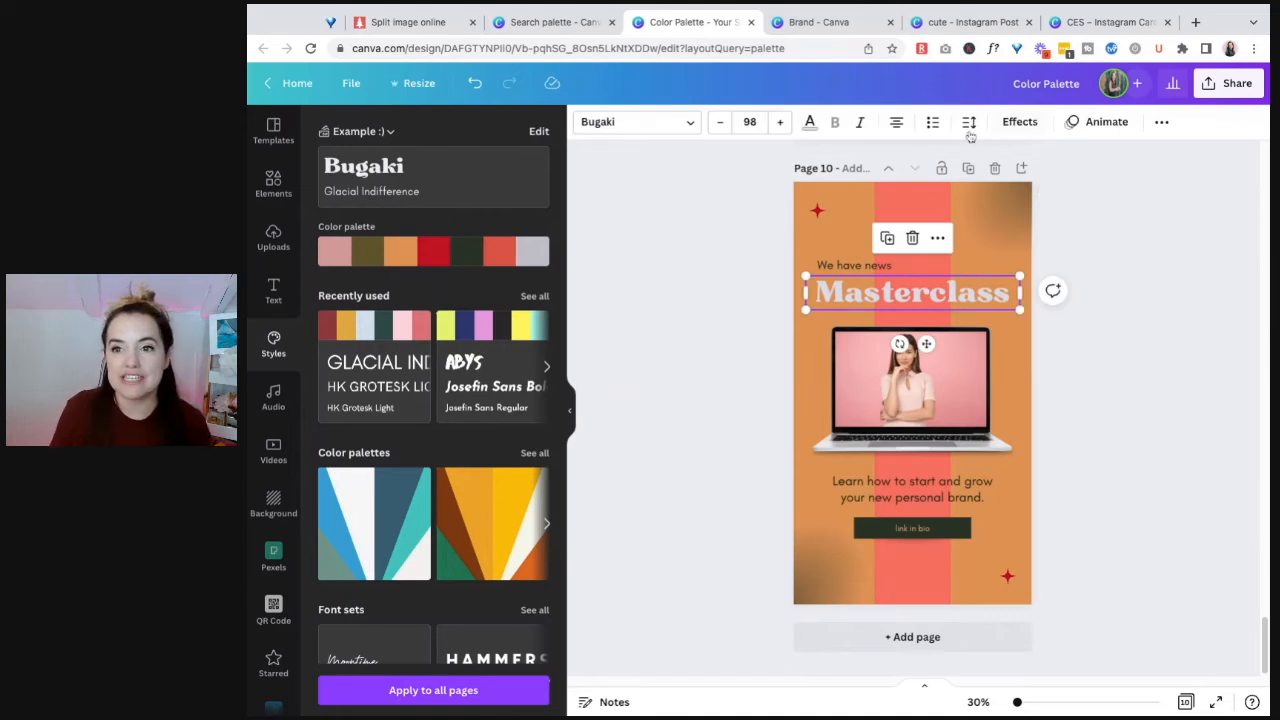
click(1162, 122)
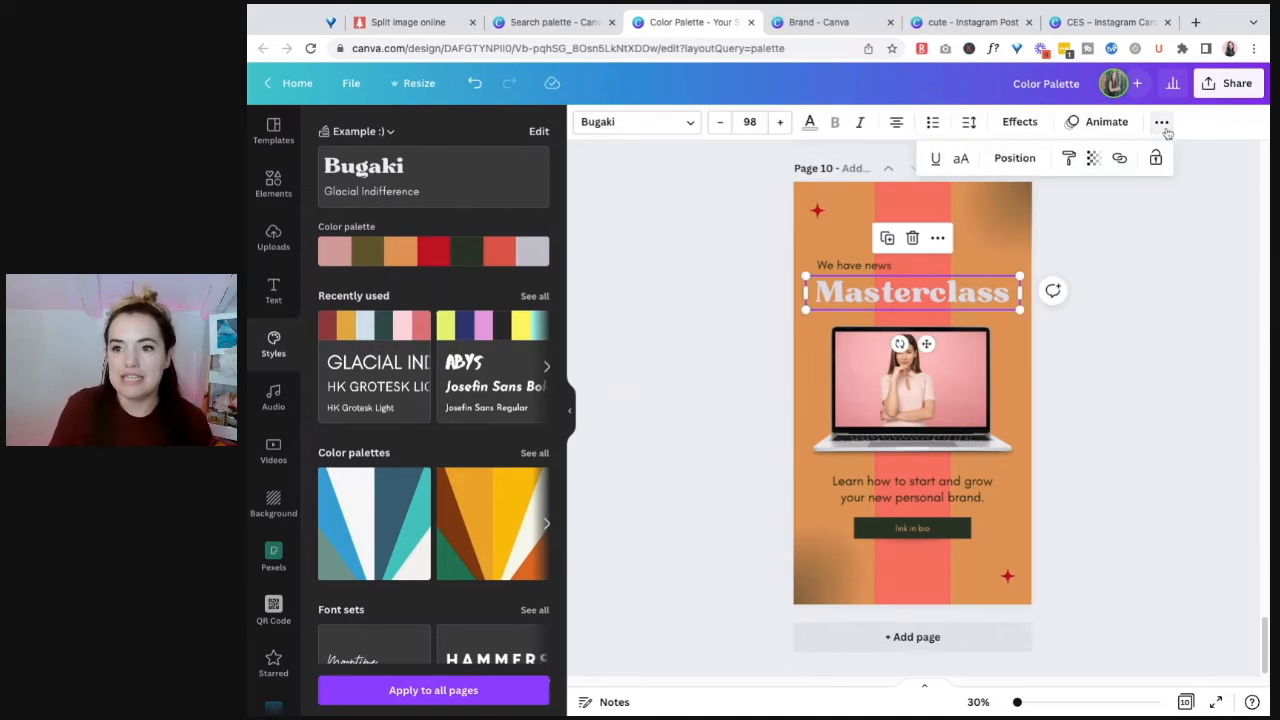
click(960, 158)
click(722, 122)
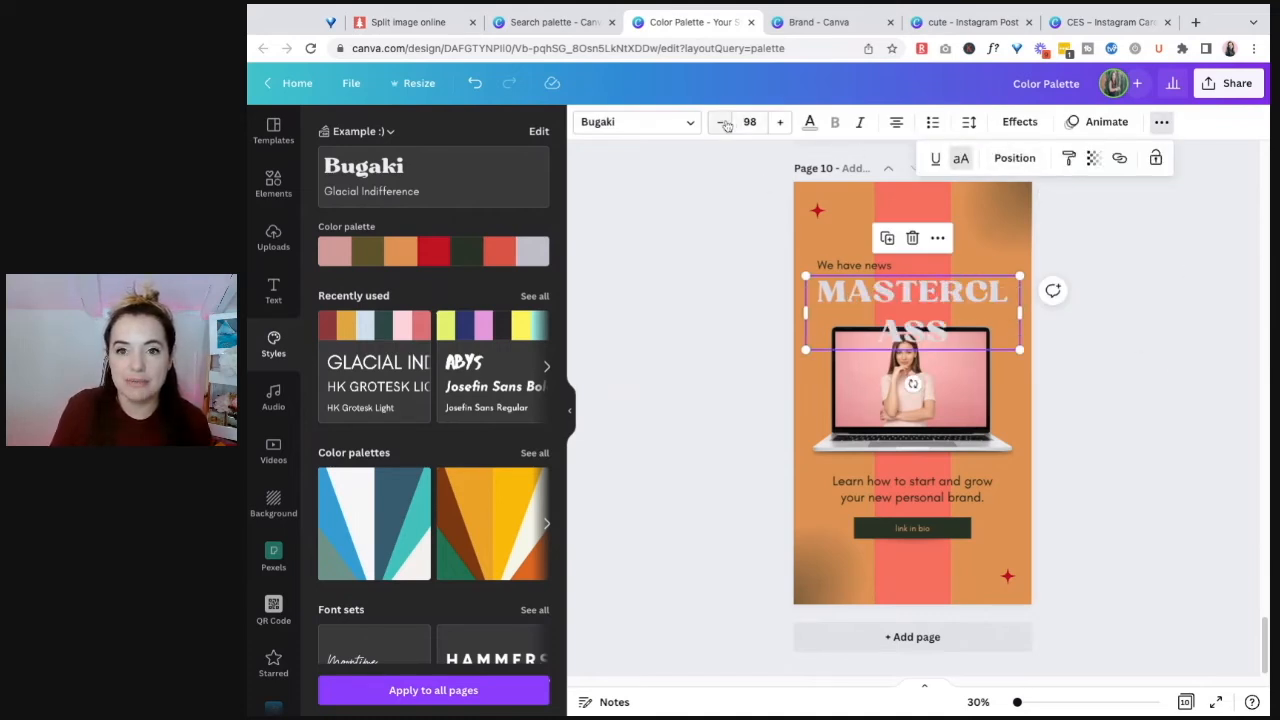
click(722, 122)
click(722, 122)
click(722, 122)
click(722, 122)
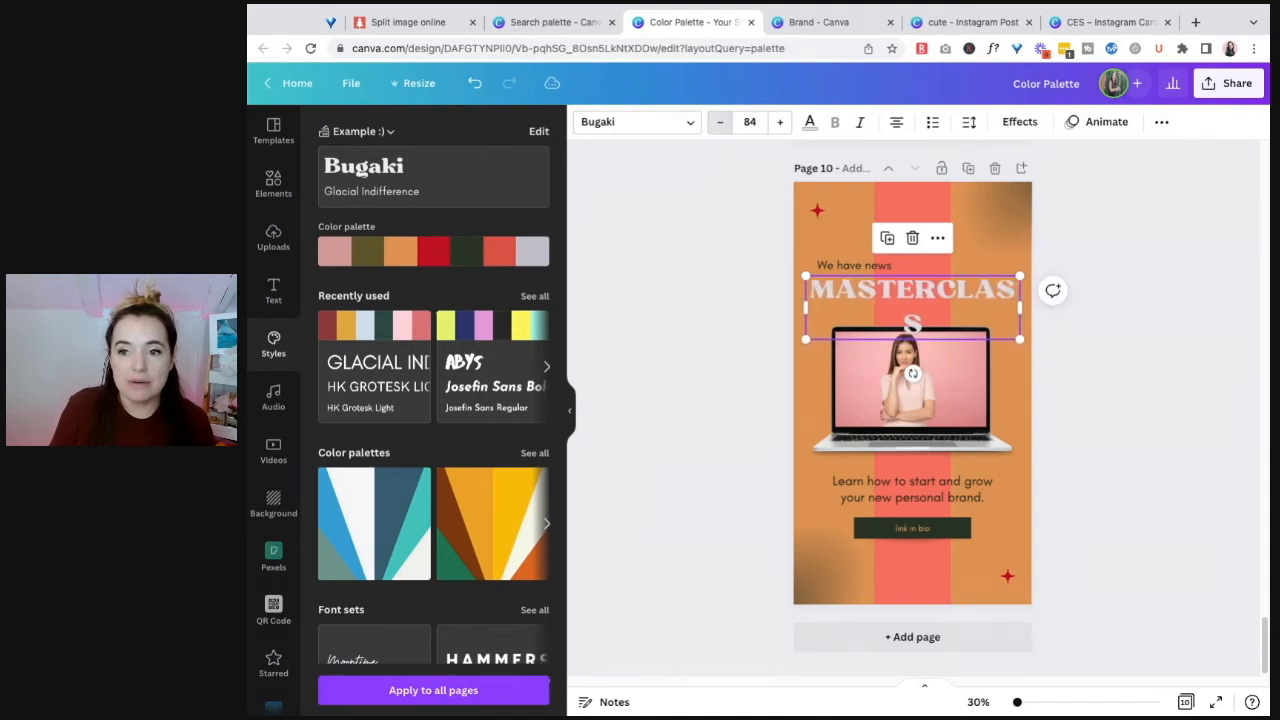
click(722, 122)
click(722, 122)
click(1110, 280)
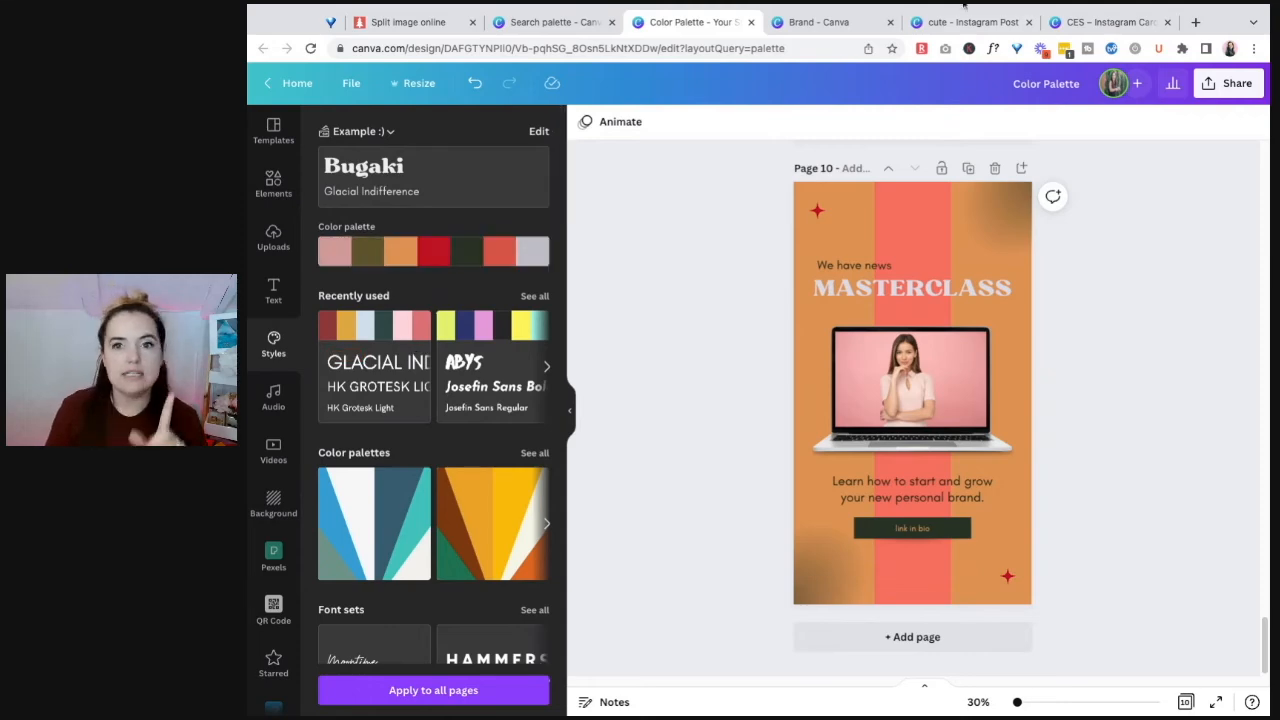
- Add a white swatch to the Example :) brand kit's colour palette
click(812, 23)
scroll(666, 466, down, 5)
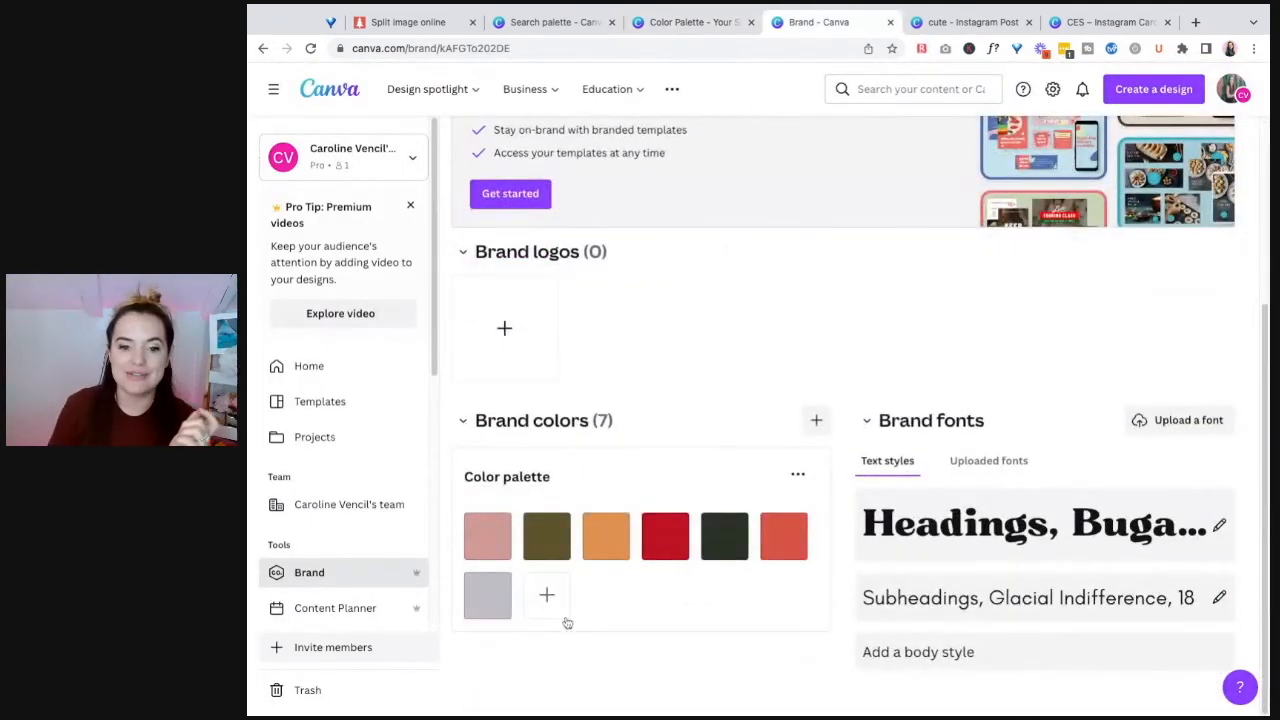
click(546, 597)
text(#EBEBEB)
click(774, 326)
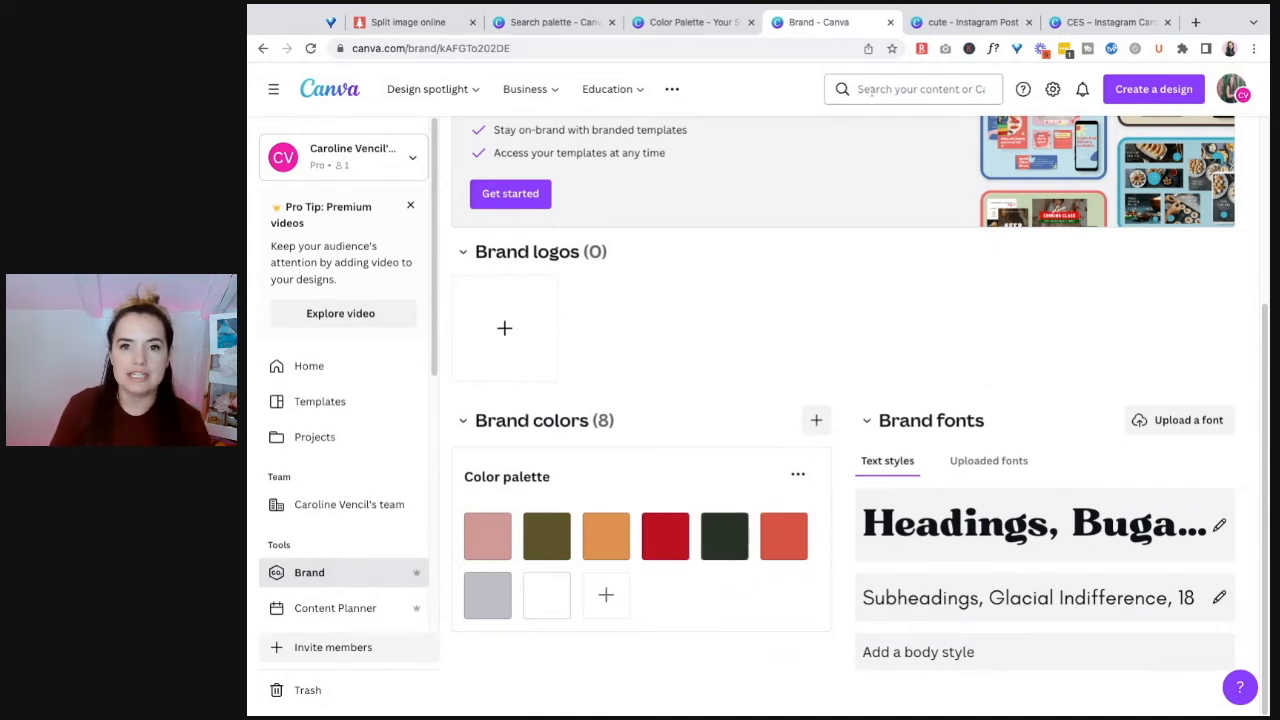
- Return to the Color Palette design and look through the available brand kits without switching kit
click(988, 22)
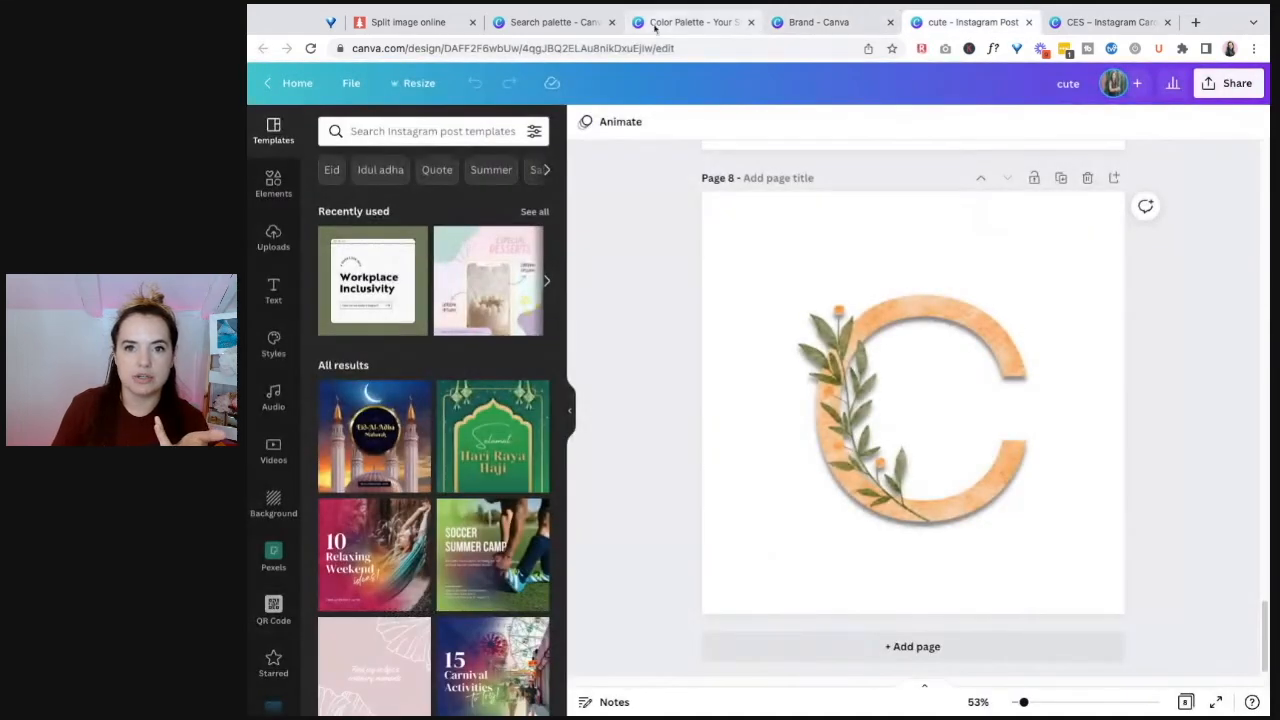
click(713, 21)
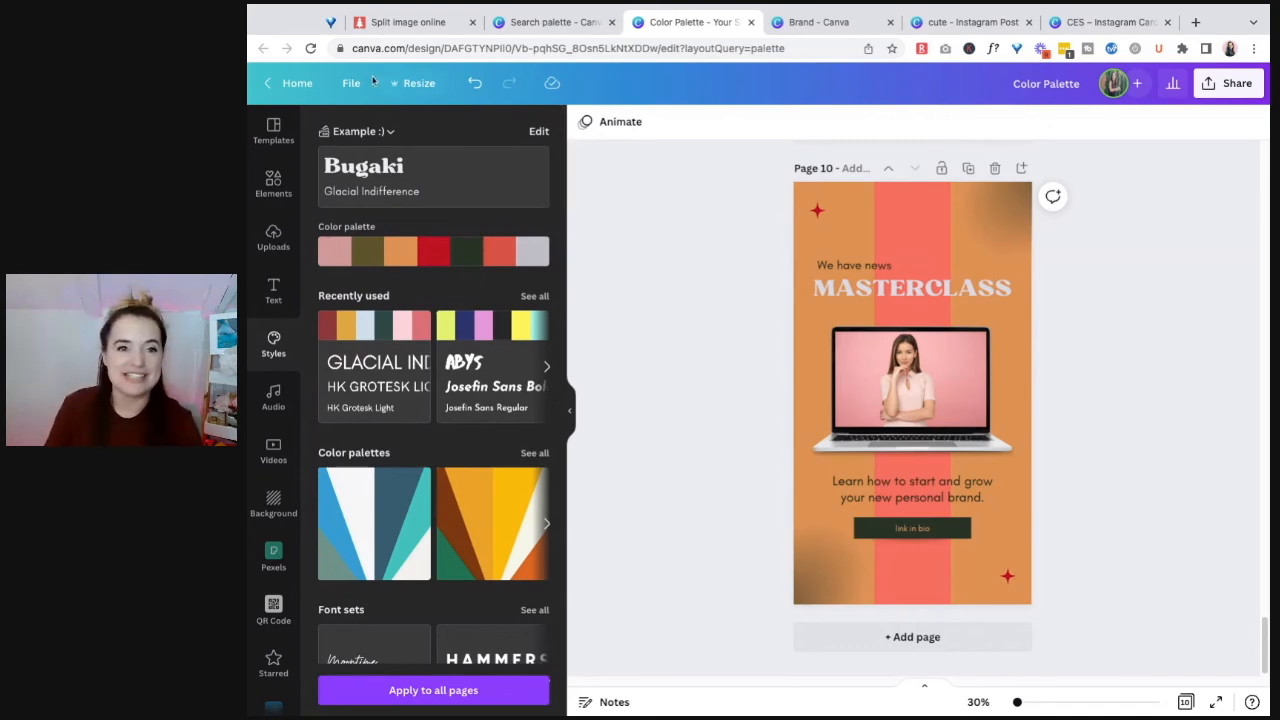
click(388, 131)
scroll(735, 387, down, 3)
scroll(735, 387, down, 10)
click(1174, 466)
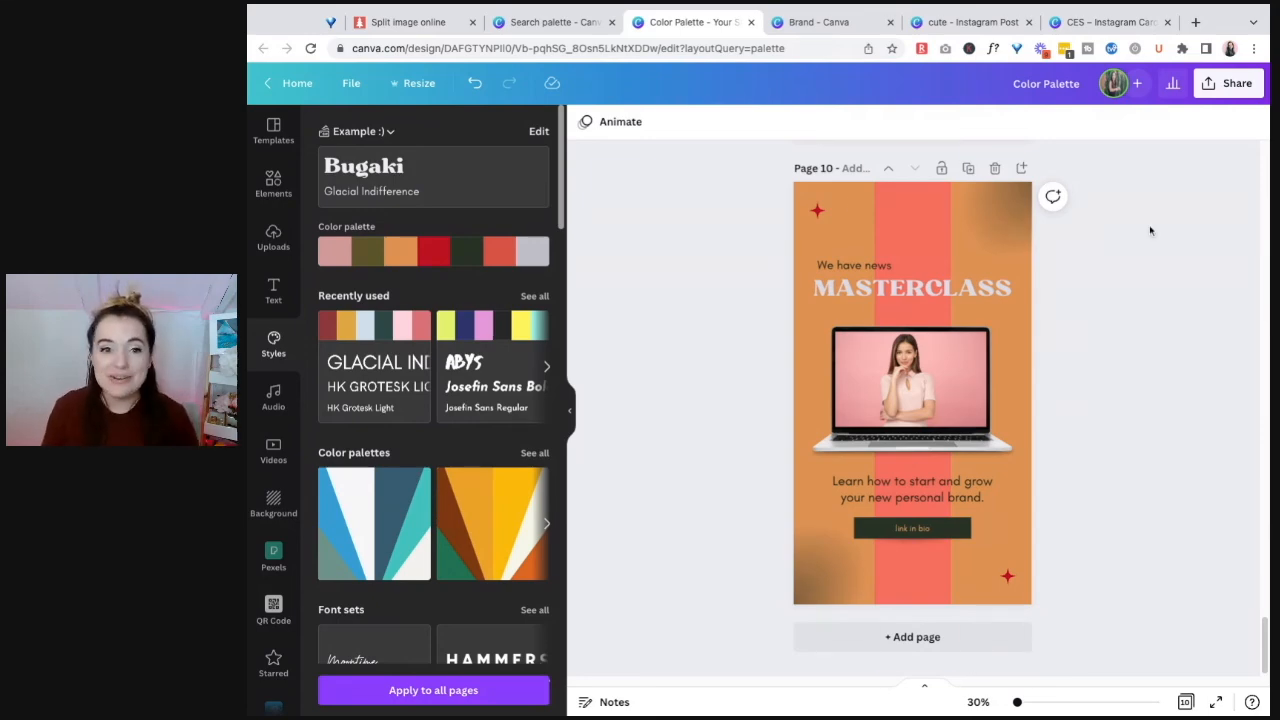
click(392, 134)
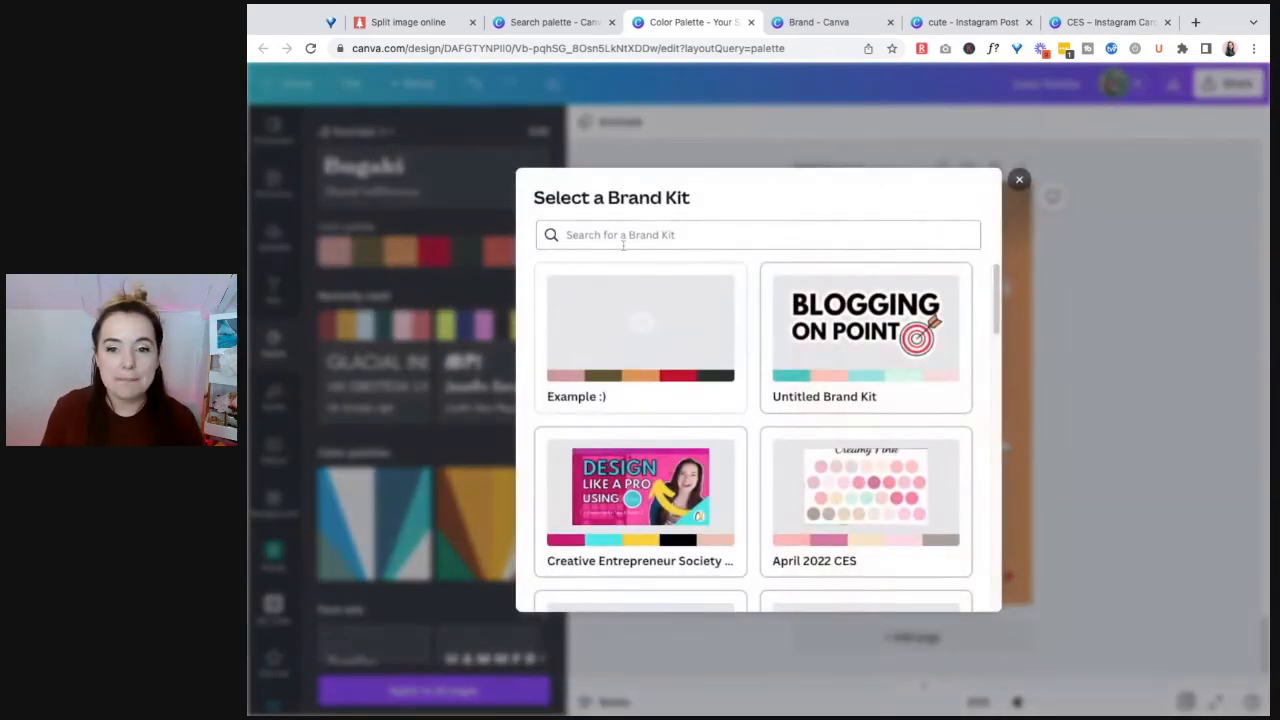
scroll(737, 374, down, 1)
click(803, 131)
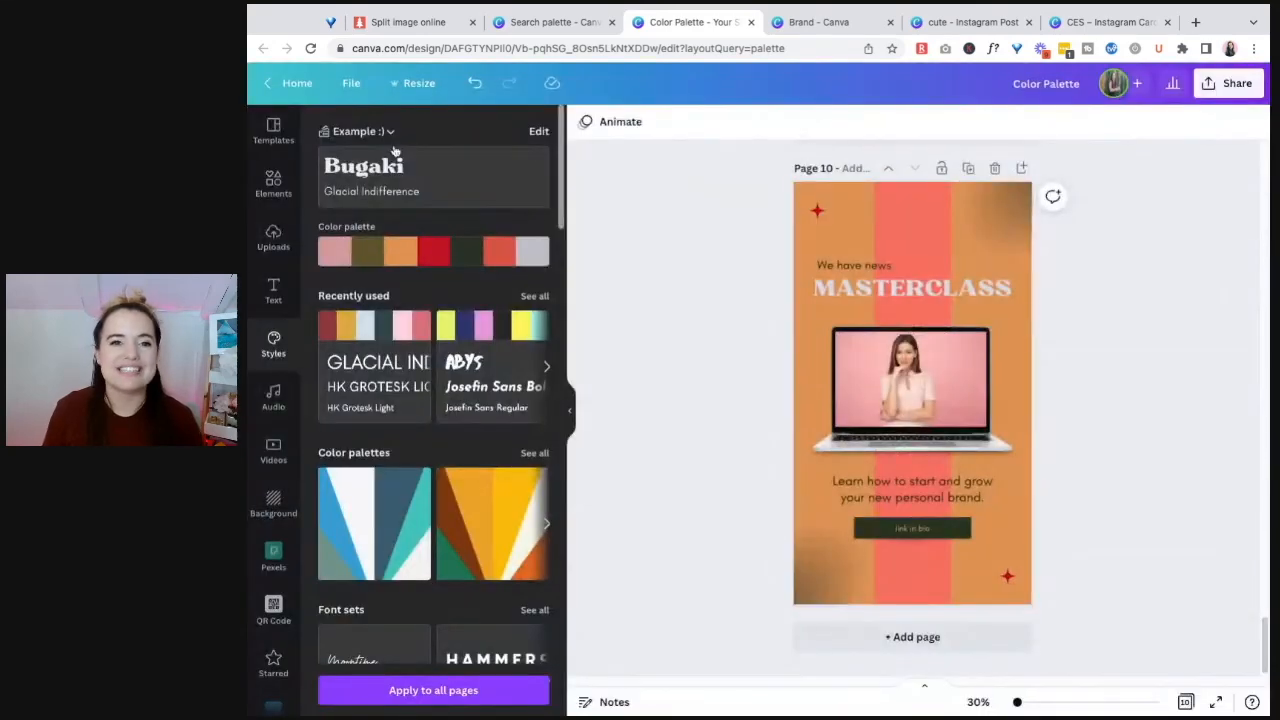
- Switch the design's styles from the Example :) kit to the CEM Creative Entrepreneur brand kit
click(388, 133)
scroll(755, 397, down, 5)
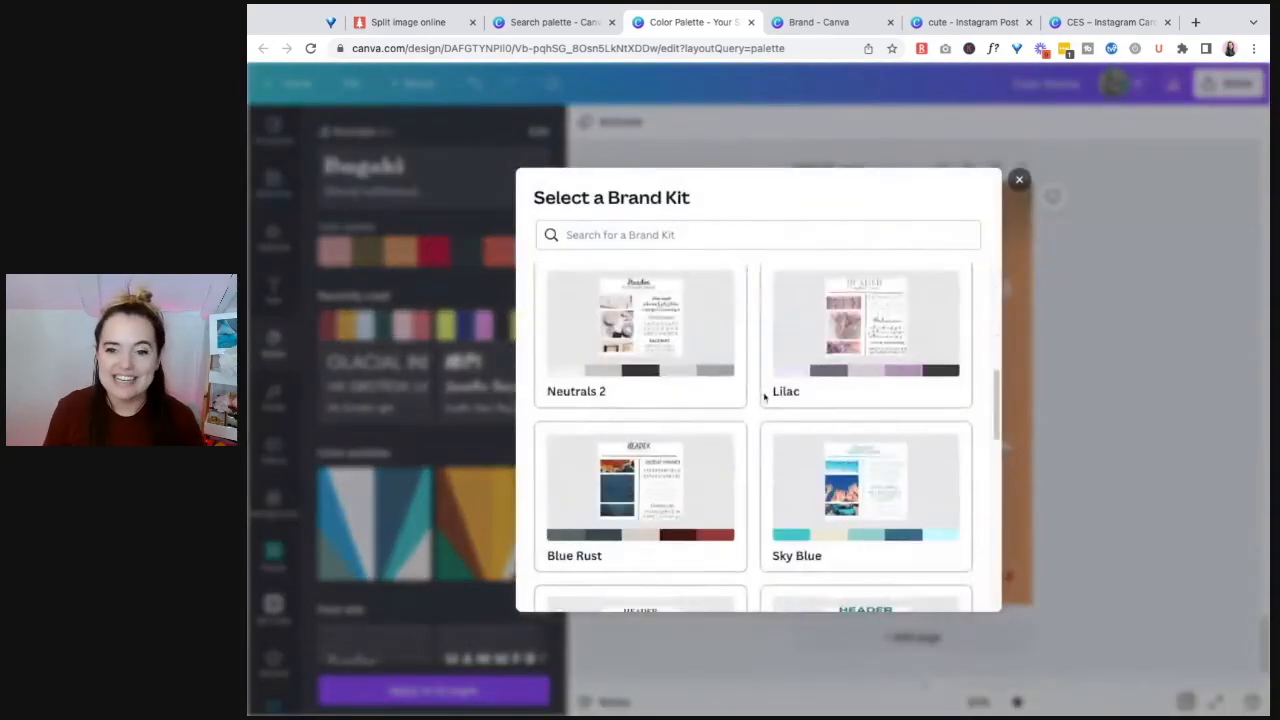
scroll(755, 397, up, 4)
click(700, 428)
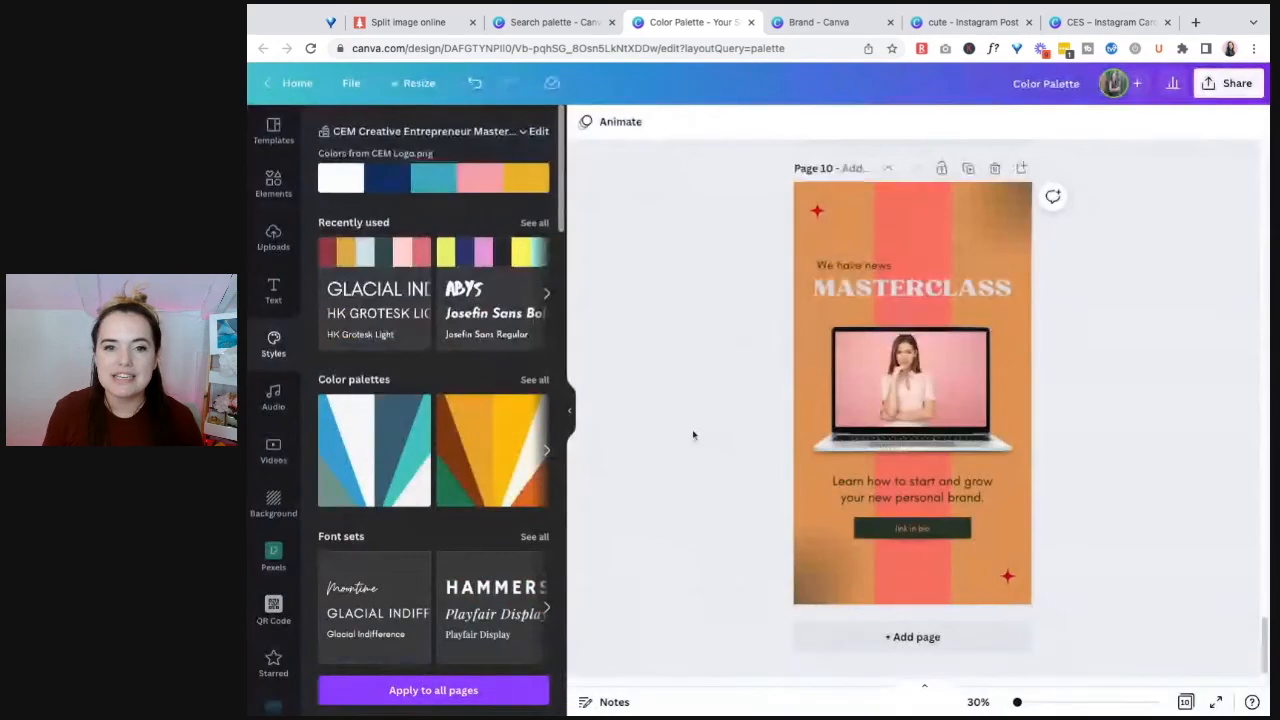
- Apply the Colors from CEM Logo.png palette to page 10, shuffling to a teal background with a yellow stripe
click(430, 178)
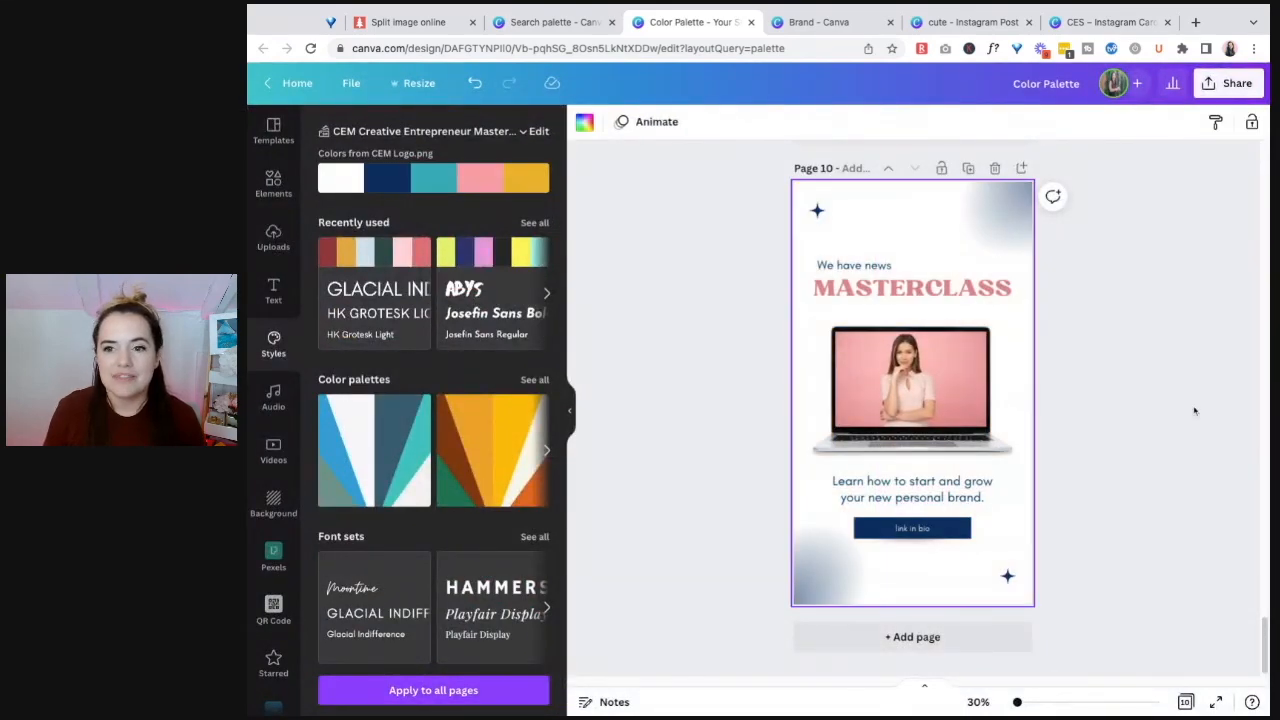
click(455, 178)
click(455, 178)
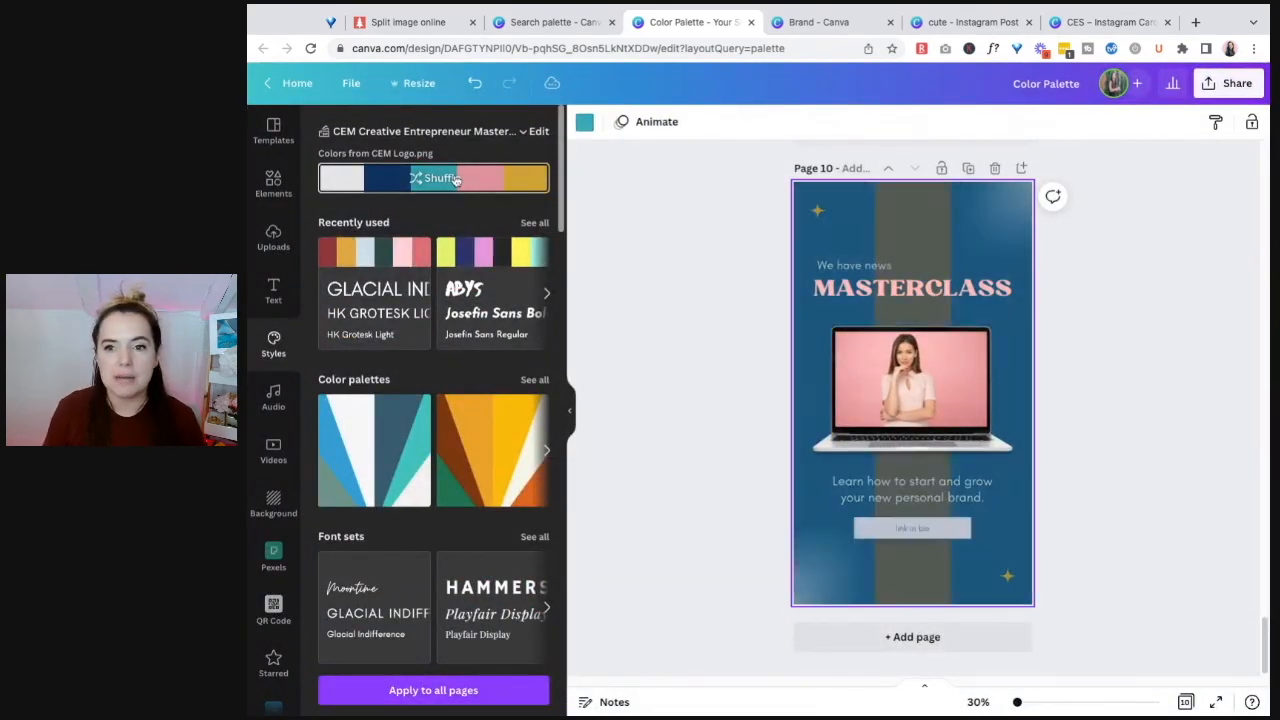
click(455, 178)
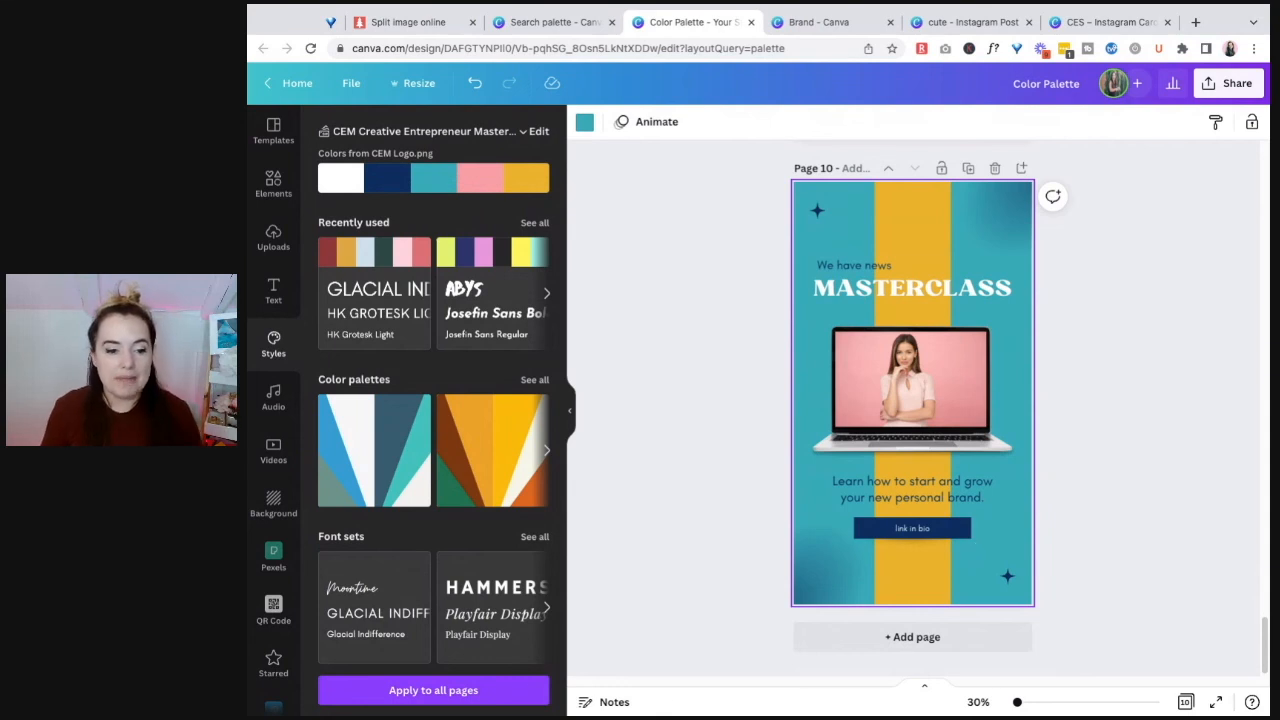